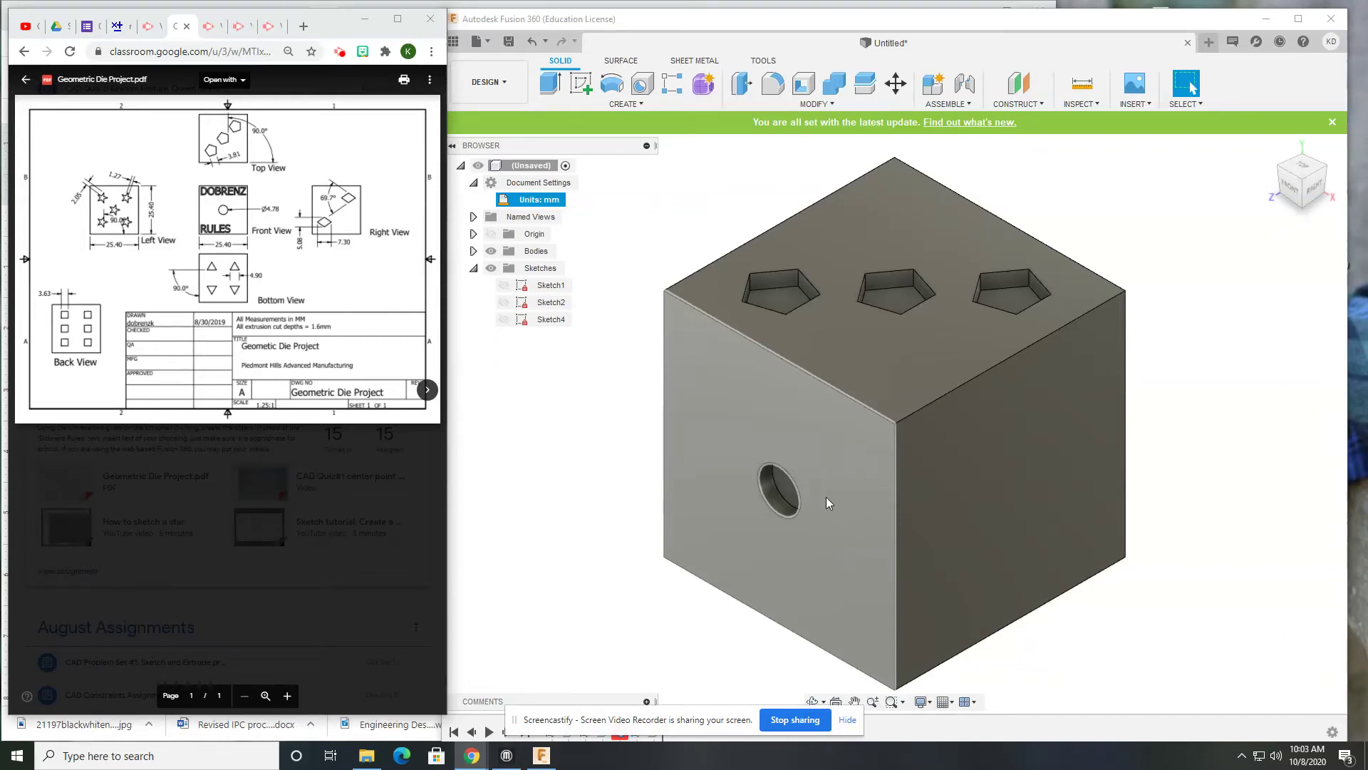
Start a new sketch on the cube's blank bottom face
{"action": "middle_click_drag", "start_coordinate": [827, 497], "coordinate": [812, 360], "text": "shift"}
{"action": "left_click", "coordinate": [583, 83]}
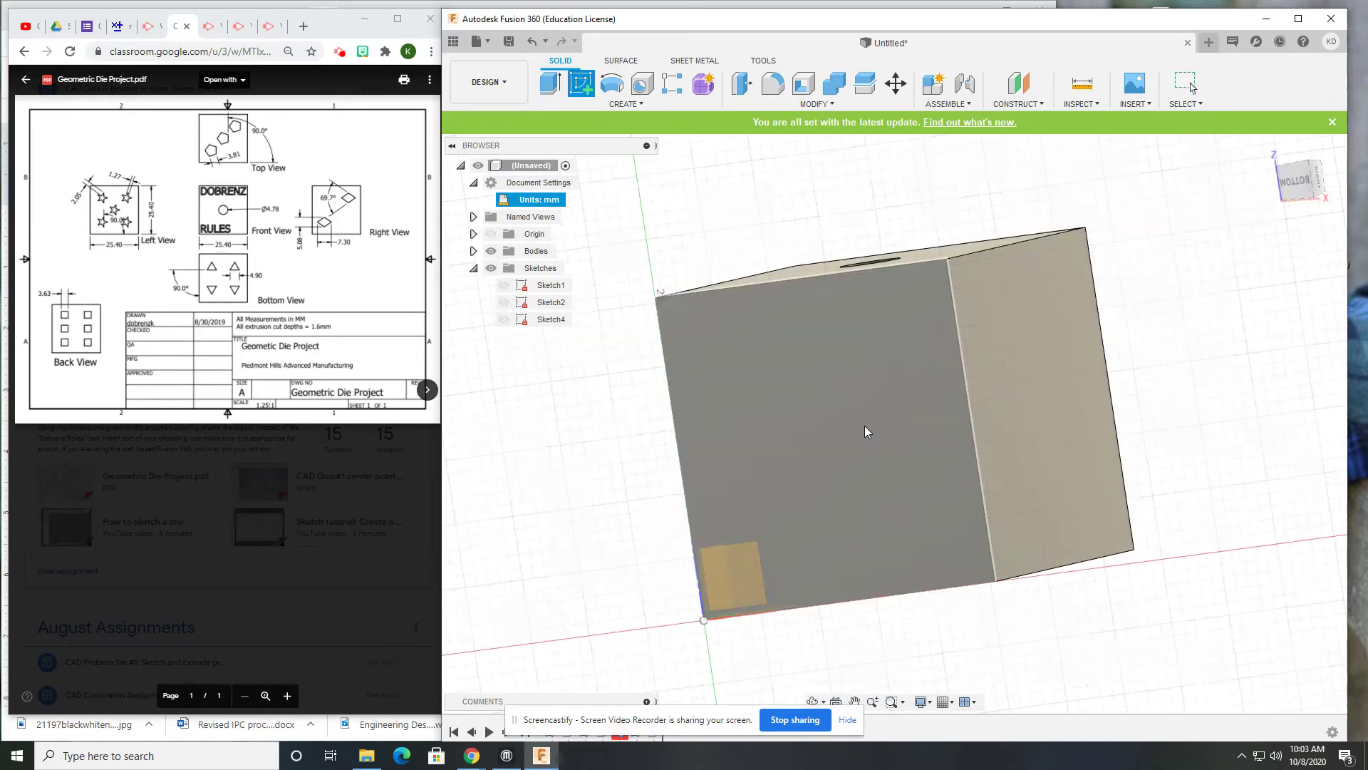
{"action": "left_click", "coordinate": [867, 431]}
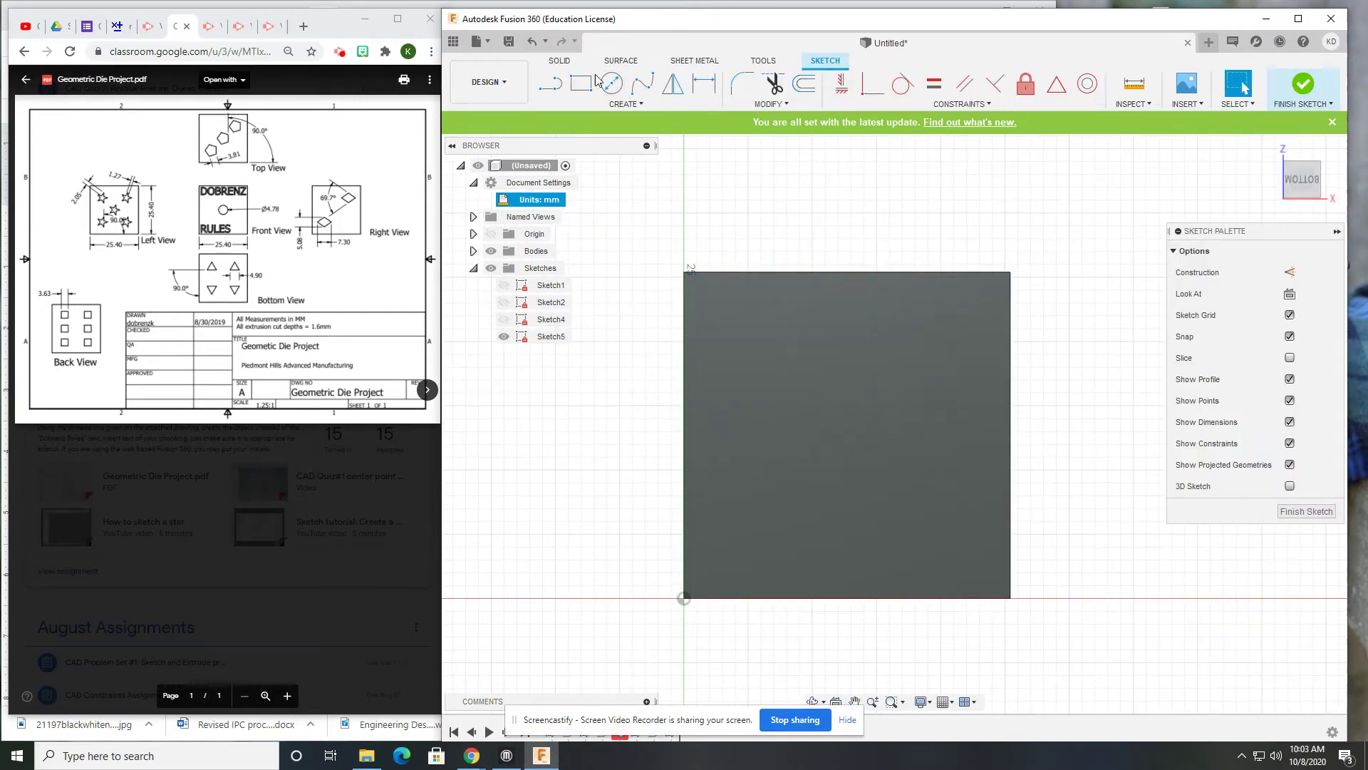
Draw a closed triangle with a horizontal base about 6.9 mm wide near the face's upper-left corner
{"action": "left_click", "coordinate": [553, 85]}
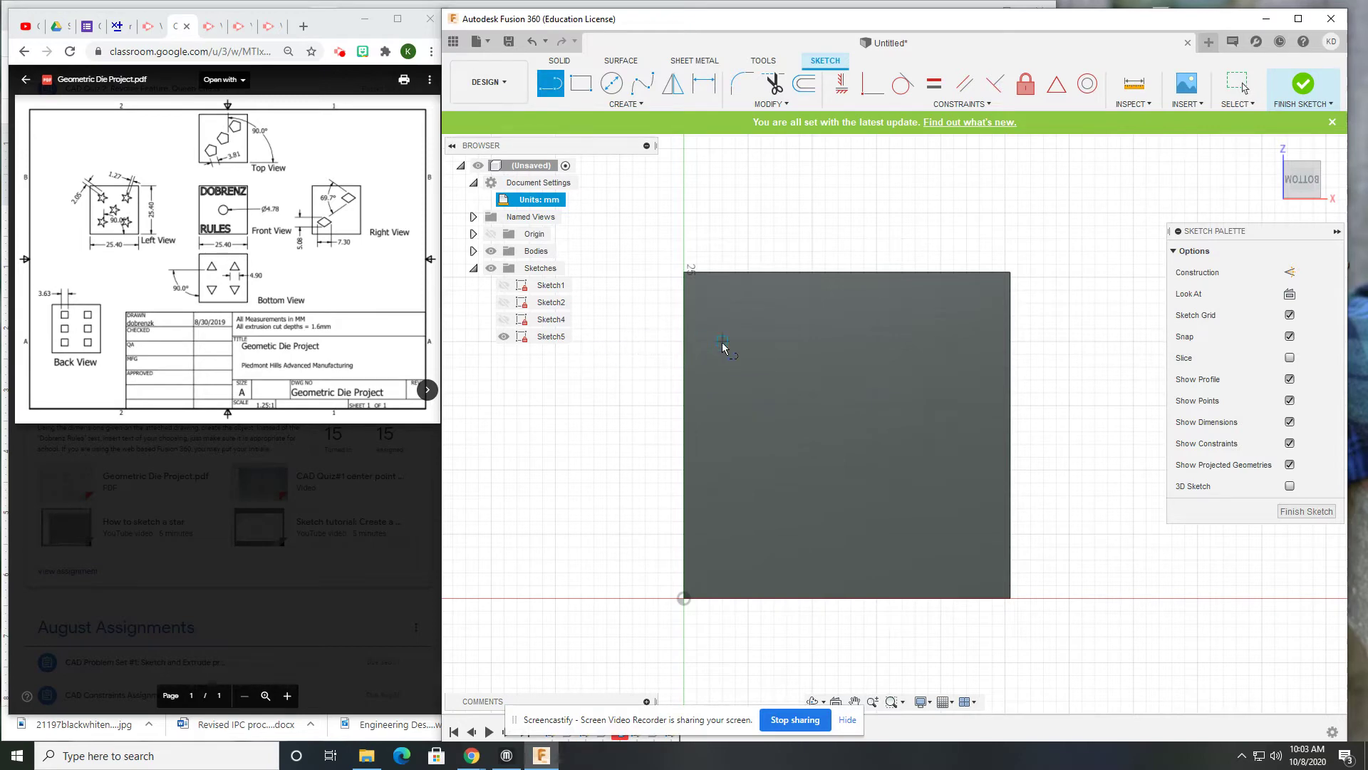
{"action": "left_click", "coordinate": [761, 315]}
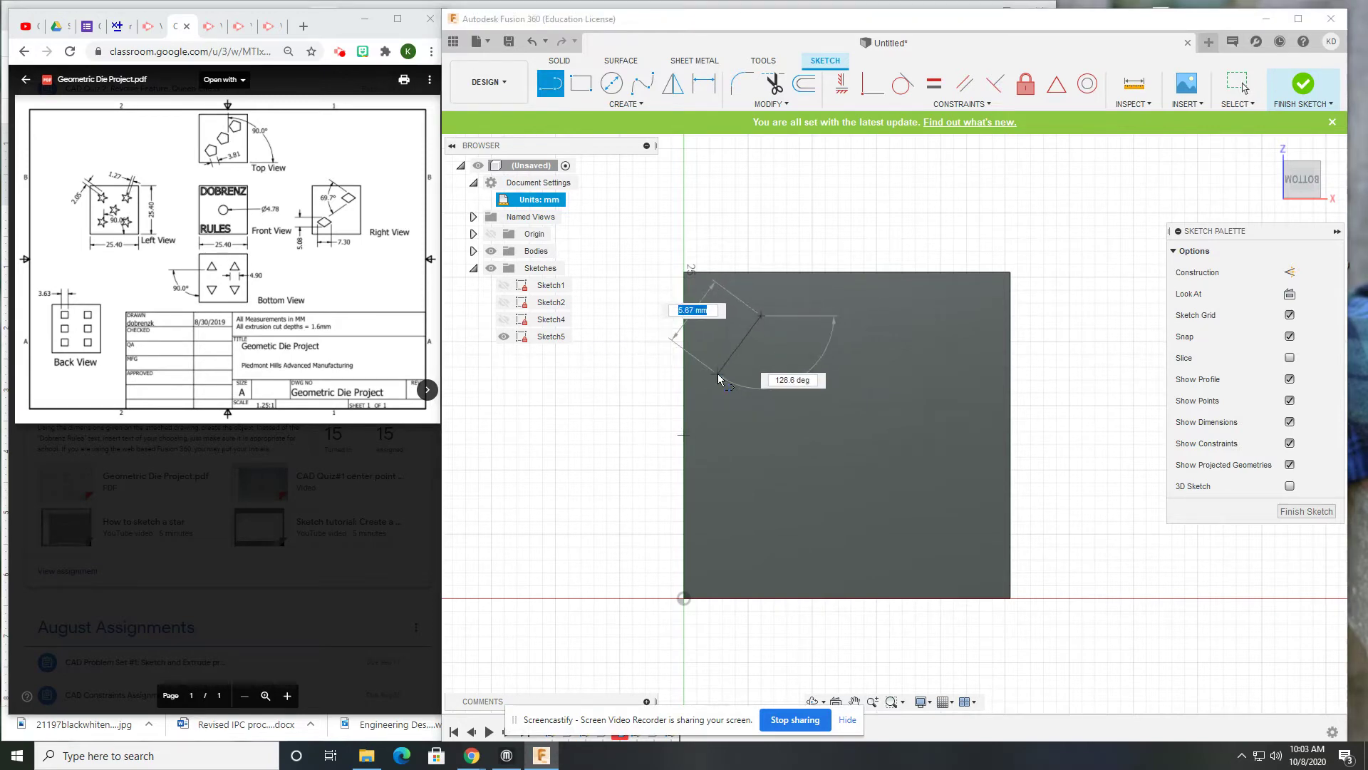
{"action": "left_click", "coordinate": [717, 374]}
{"action": "left_click", "coordinate": [807, 374]}
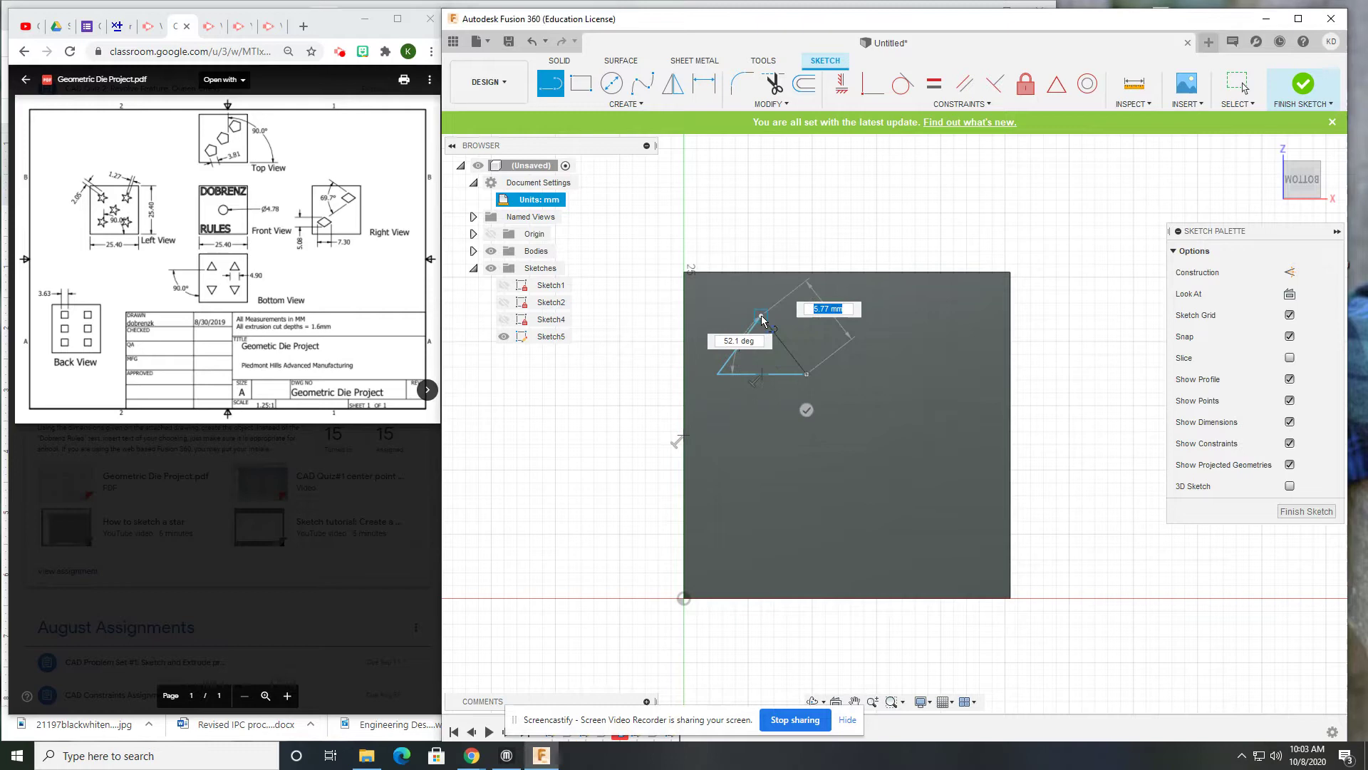
{"action": "left_click", "coordinate": [761, 315]}
Draw a second, slightly wider closed triangle to the right of the first, with its base at the same height
{"action": "left_click", "coordinate": [913, 315]}
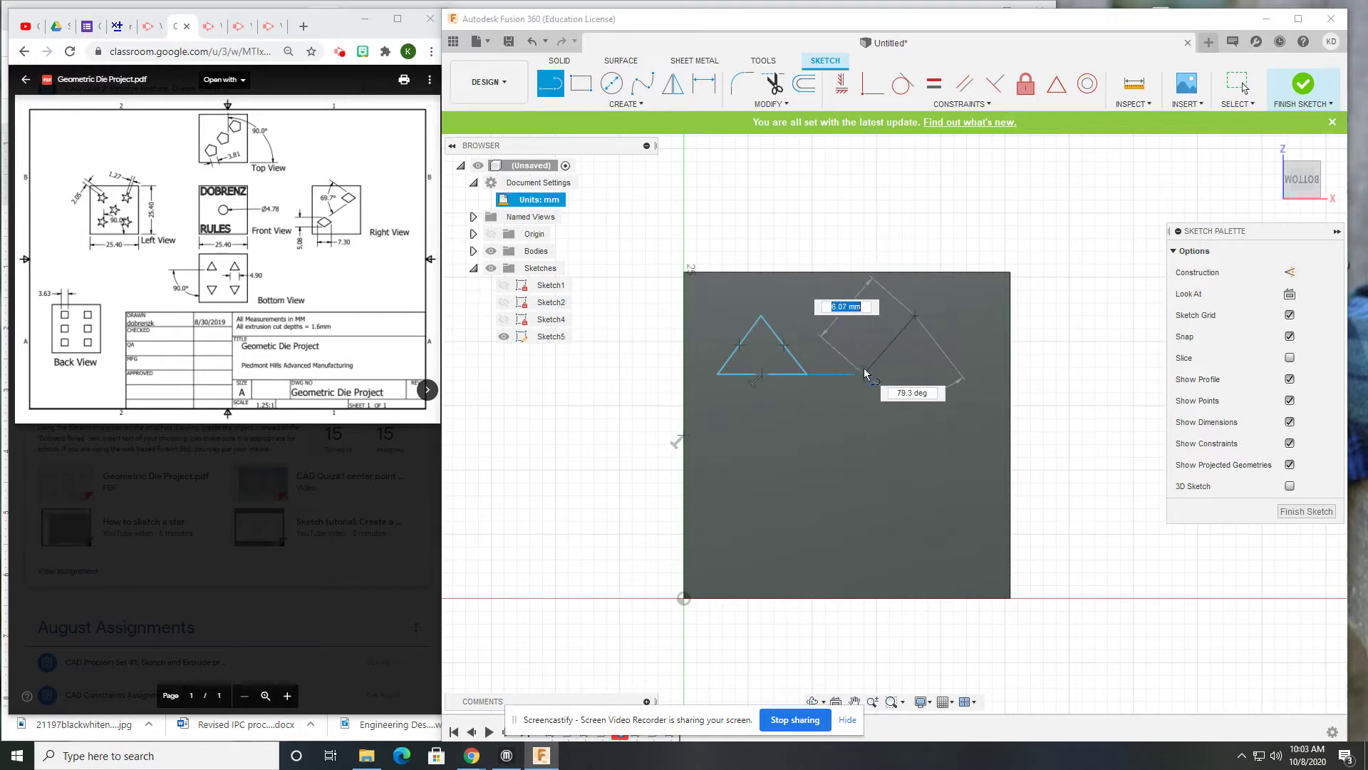
{"action": "left_click", "coordinate": [863, 374]}
{"action": "left_click", "coordinate": [967, 373]}
{"action": "left_click", "coordinate": [913, 315]}
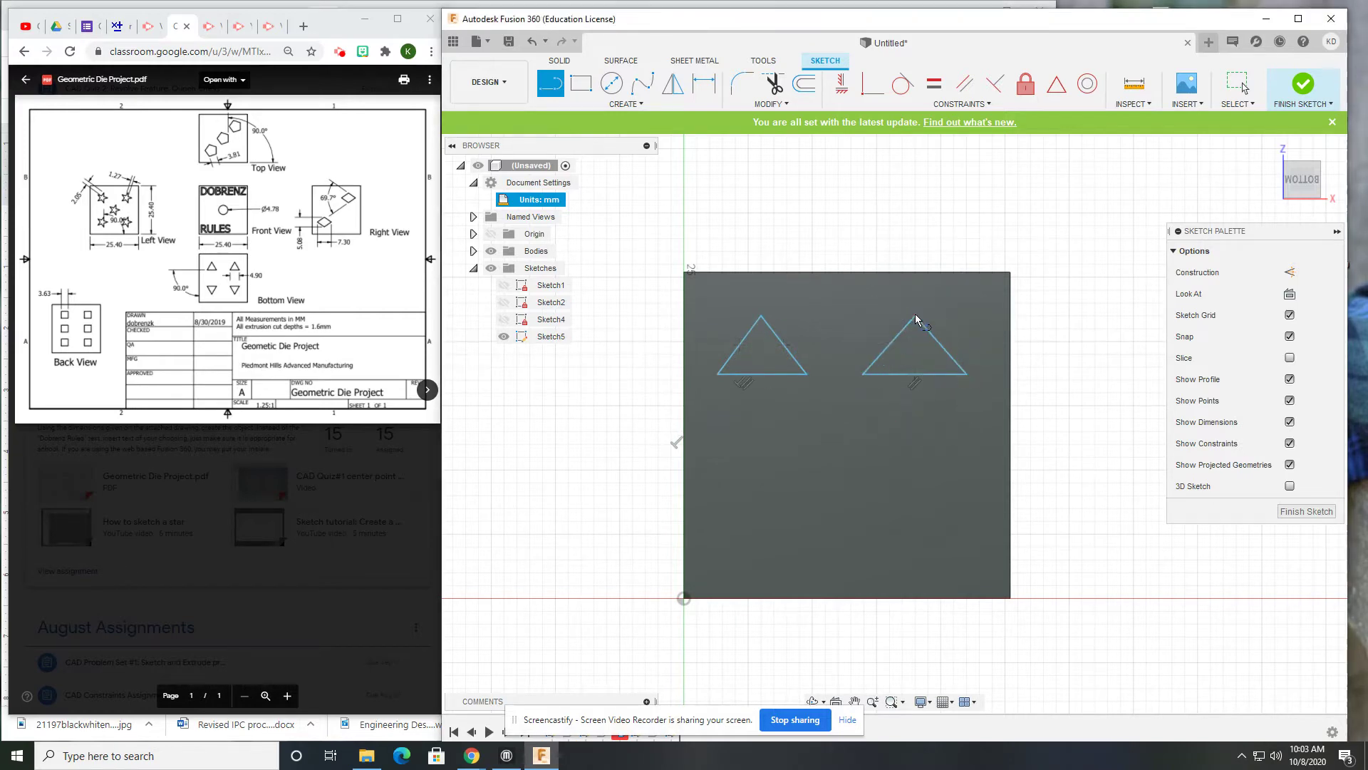
{"action": "scroll", "coordinate": [866, 371], "scroll_direction": "up", "scroll_amount": 4}
{"action": "key", "text": "Escape"}
{"action": "middle_click_drag", "start_coordinate": [808, 328], "coordinate": [882, 352]}
Draw construction lines in the left triangle: lower-right corner to opposite midpoint, right side's midpoint to base midpoint, and apex to base midpoint
{"action": "key", "text": "l"}
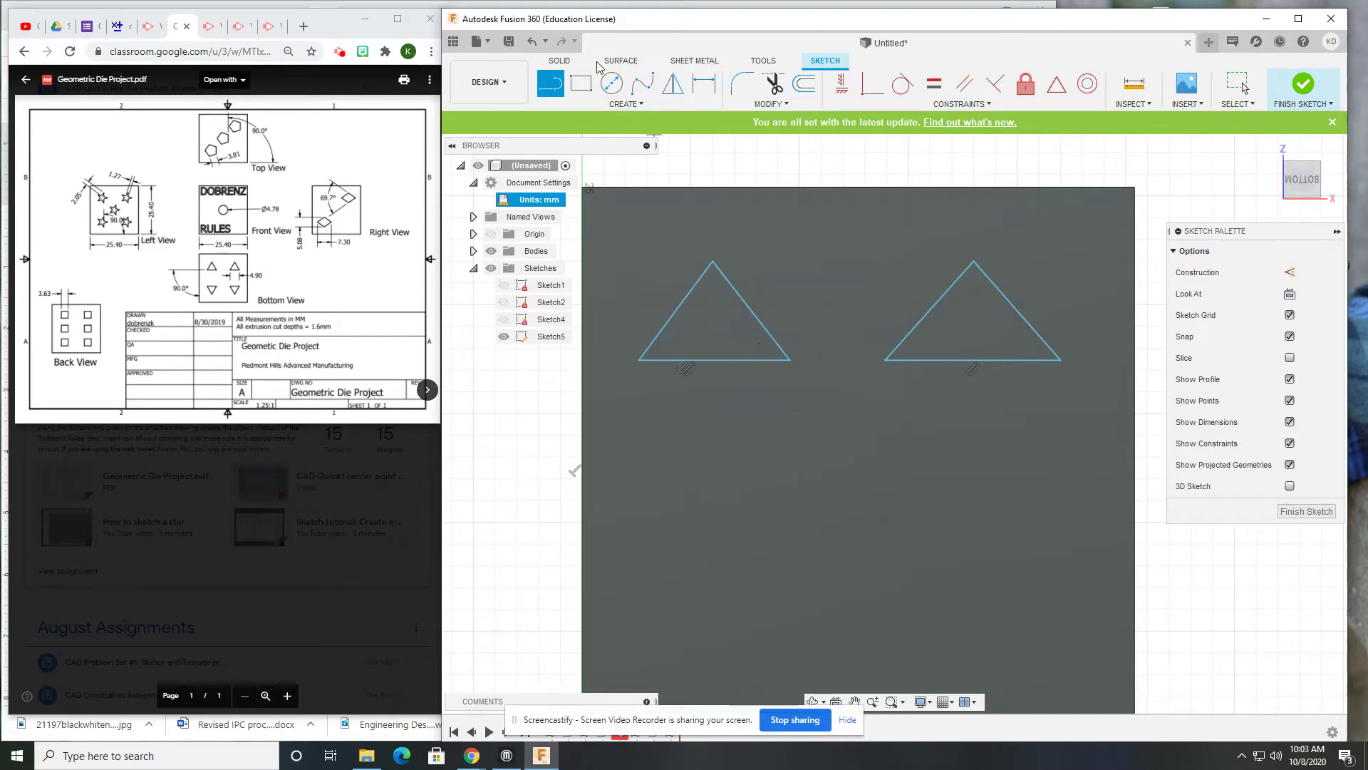
{"action": "left_click", "coordinate": [1290, 271]}
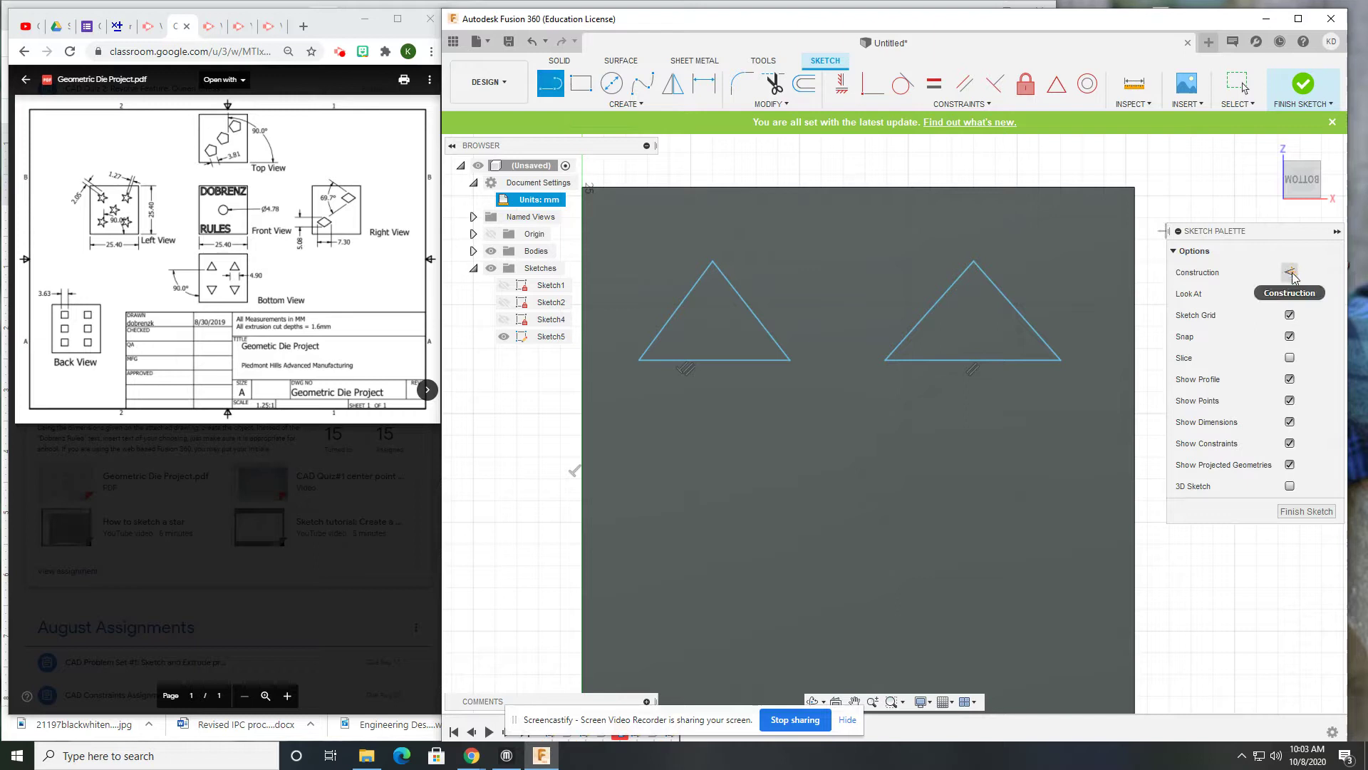
{"action": "left_click", "coordinate": [789, 361]}
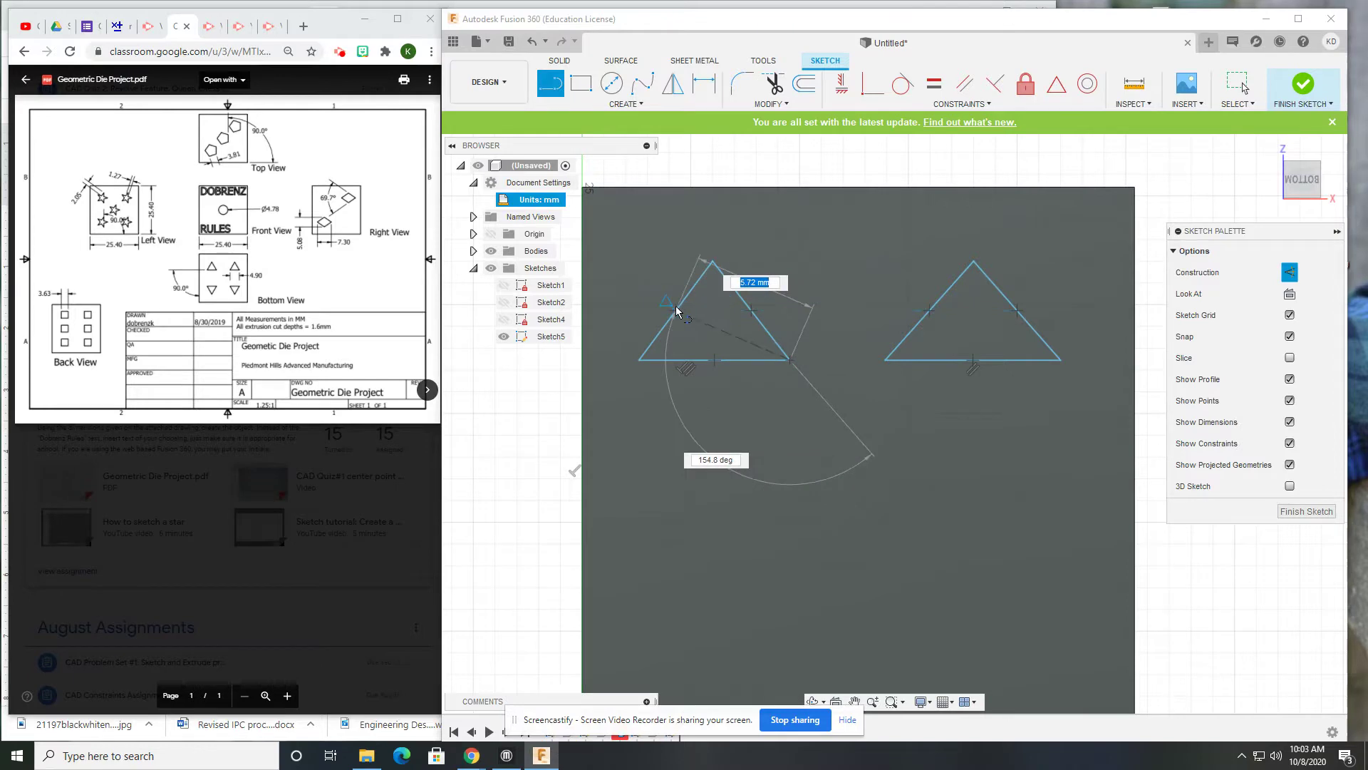
{"action": "key", "text": "Escape"}
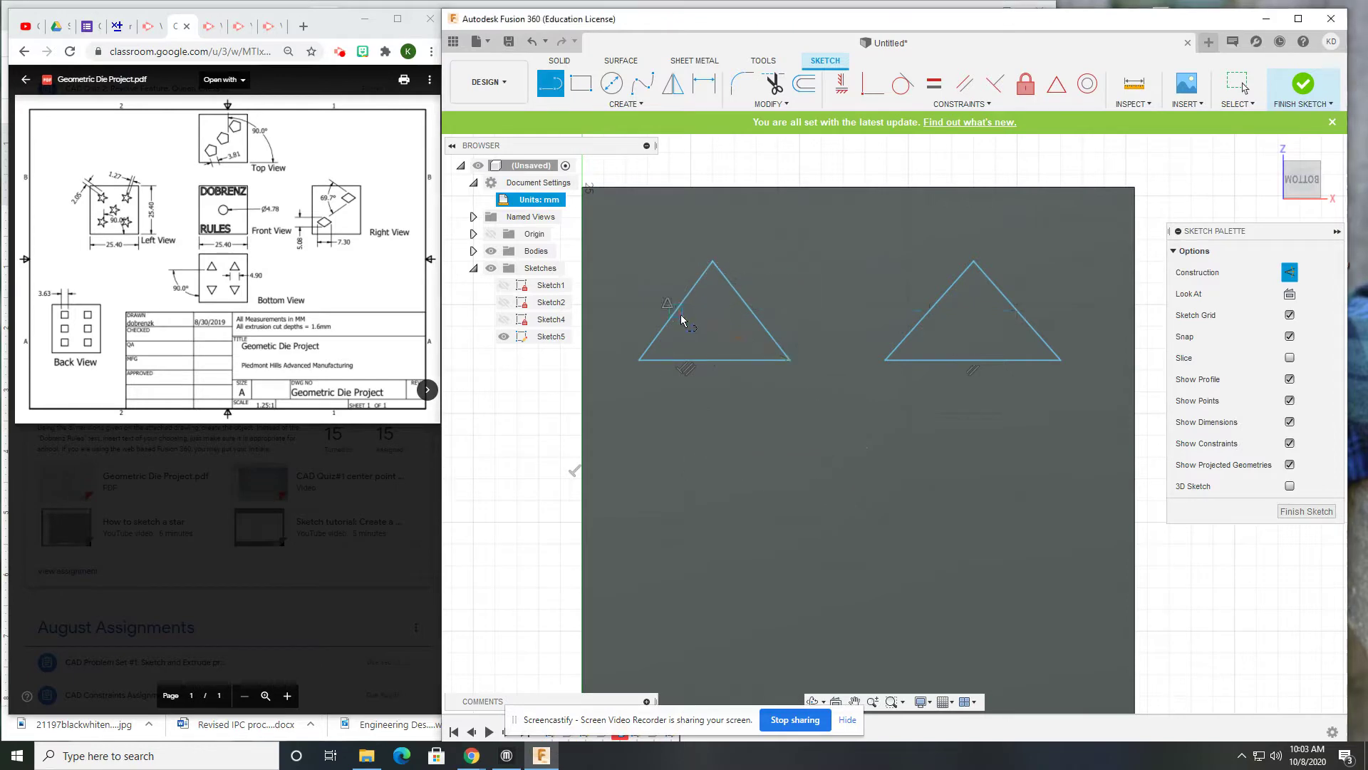
{"action": "left_click", "coordinate": [750, 310]}
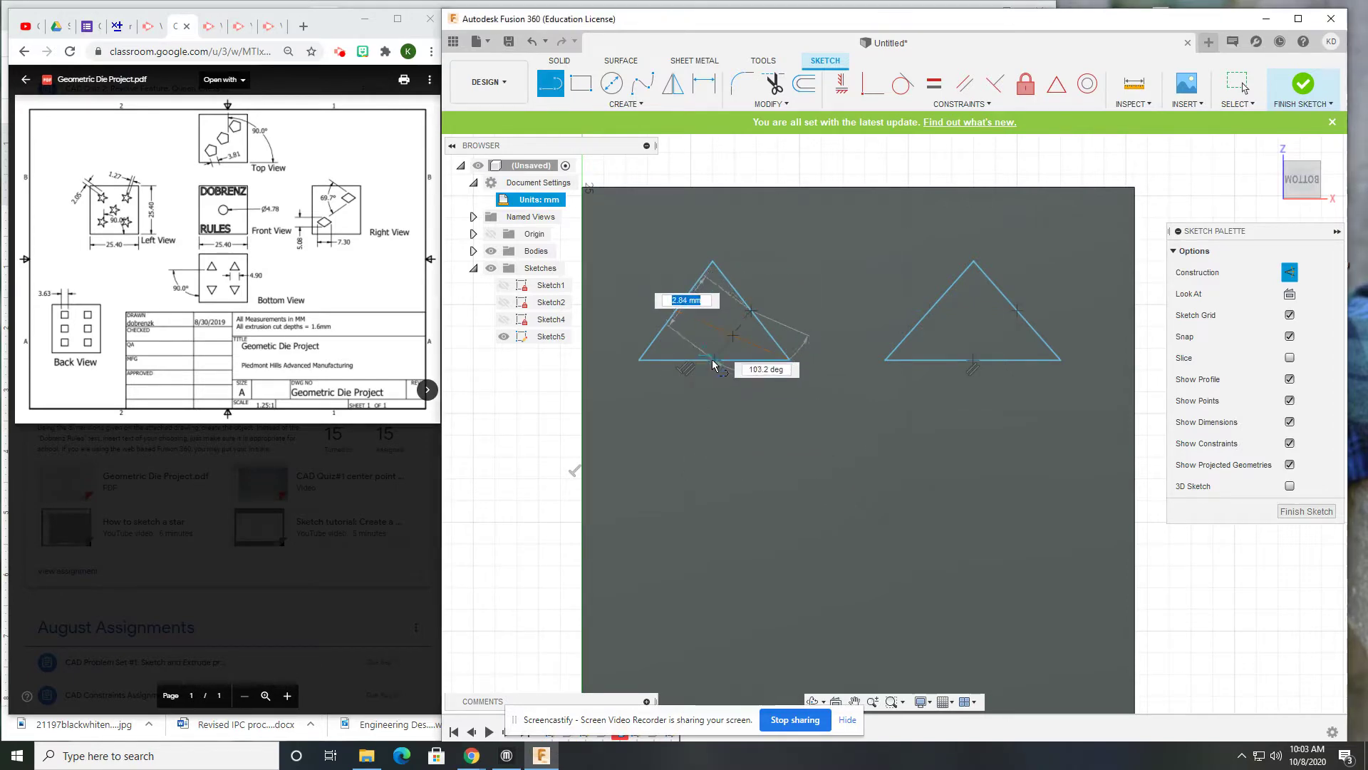
{"action": "left_click", "coordinate": [713, 360]}
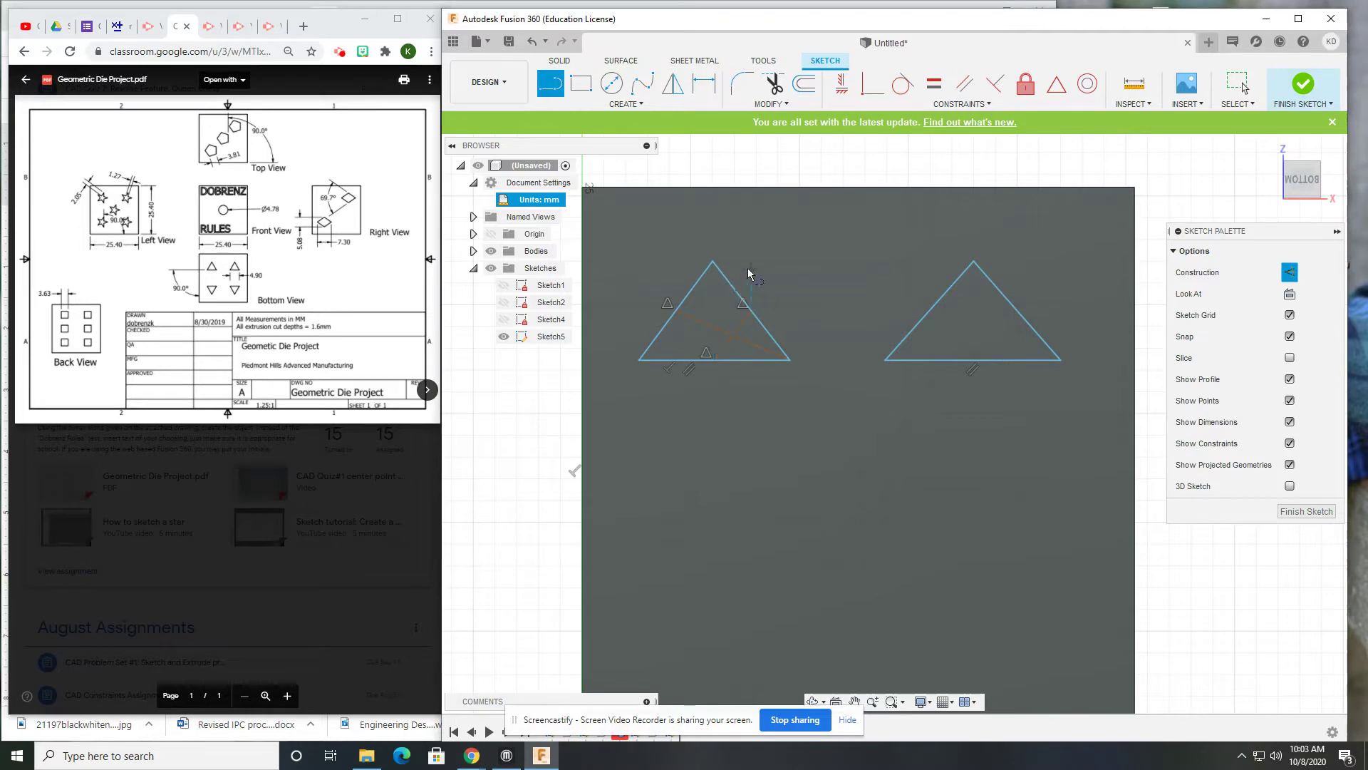
{"action": "left_click", "coordinate": [713, 263]}
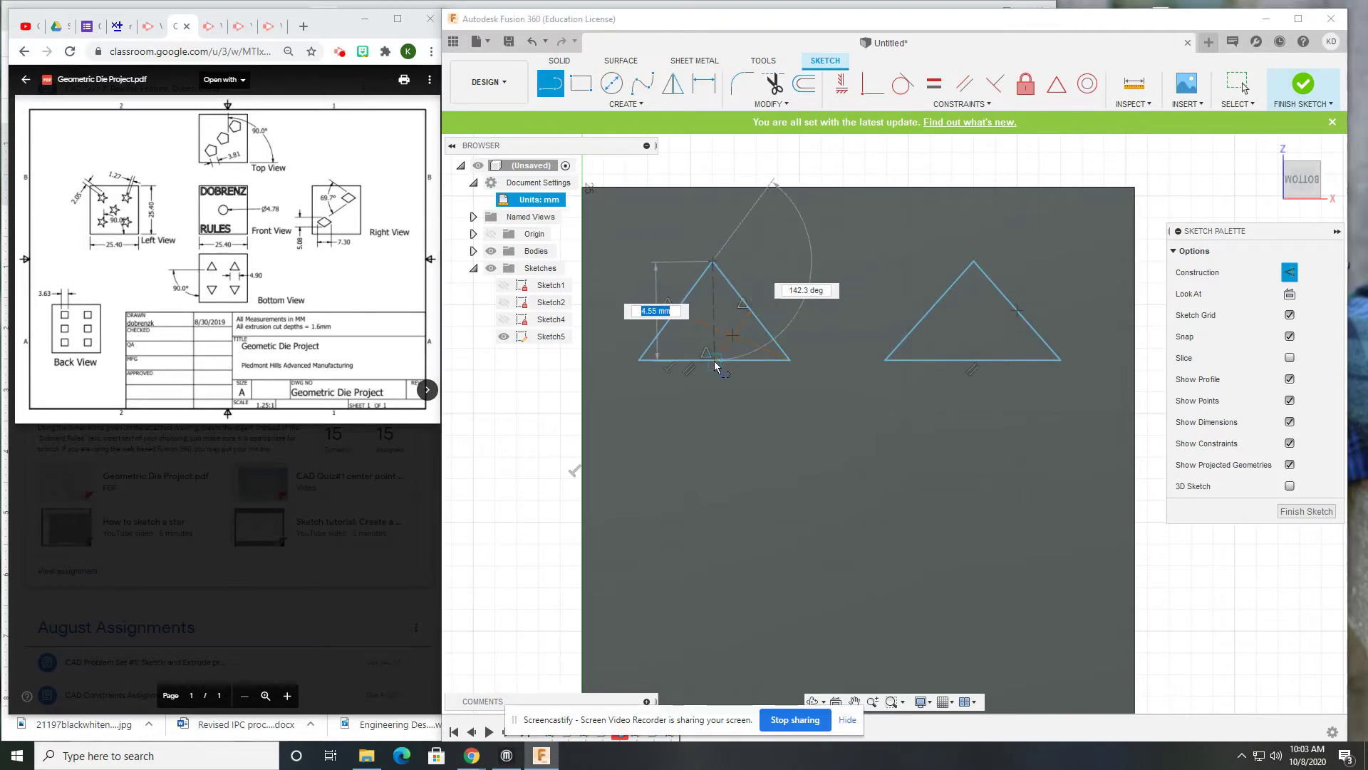
{"action": "left_click", "coordinate": [715, 364]}
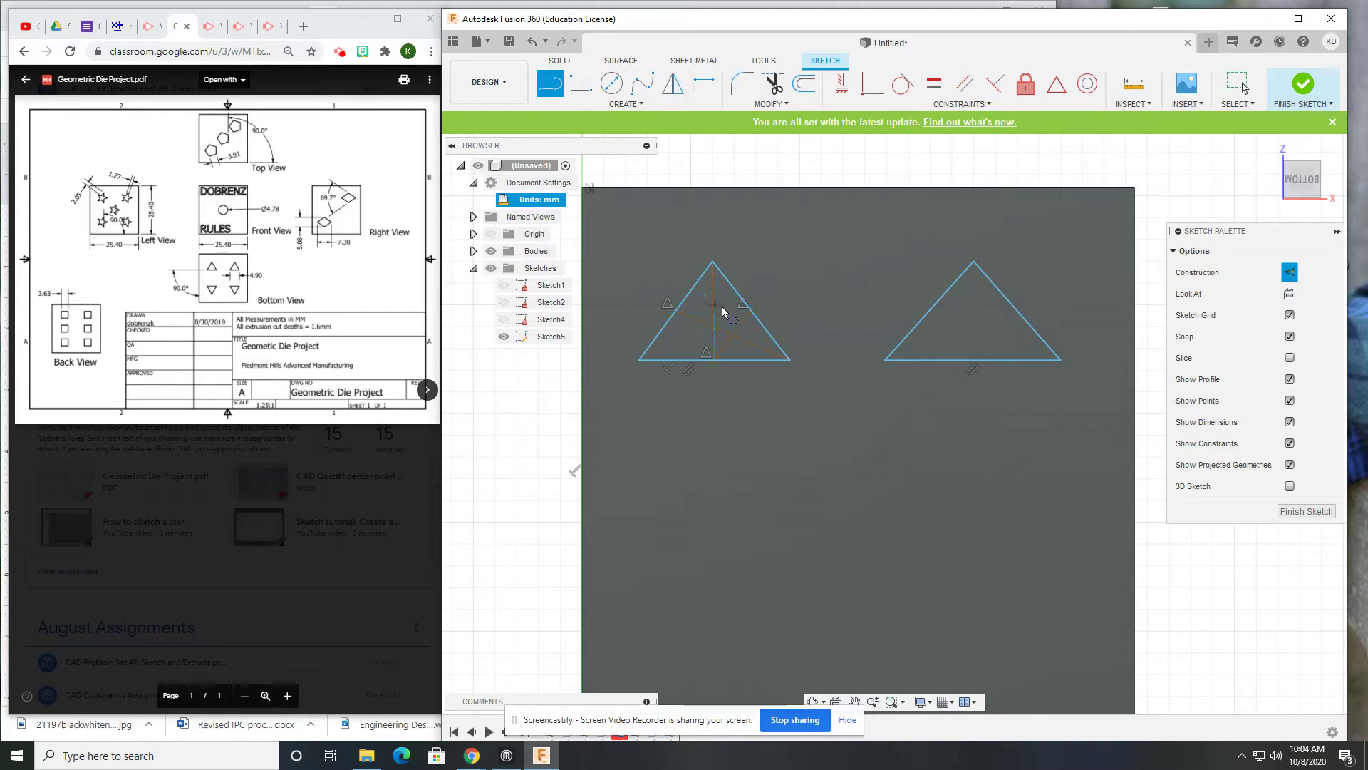
{"action": "key", "text": "Escape"}
Dimension the left triangle's base to 4.9 mm
{"action": "key", "text": "d"}
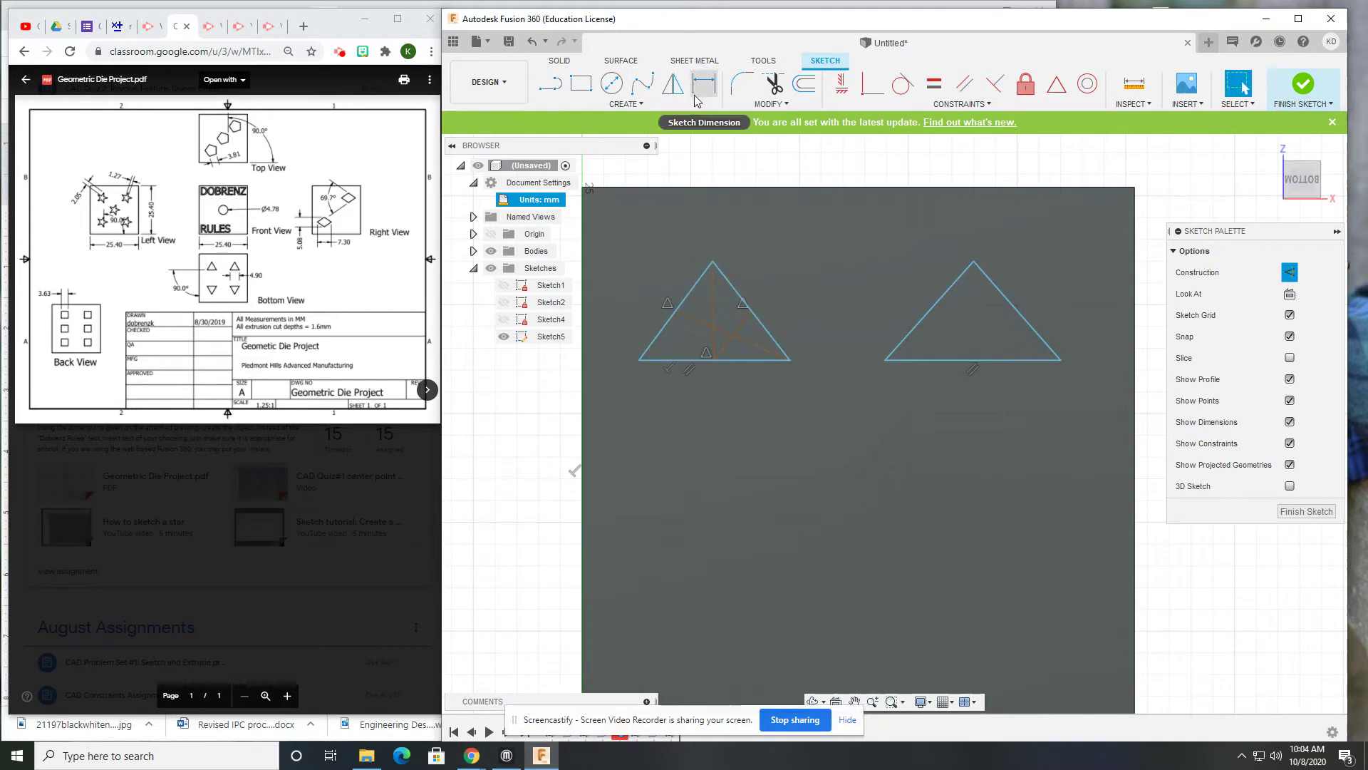
{"action": "left_click", "coordinate": [742, 360]}
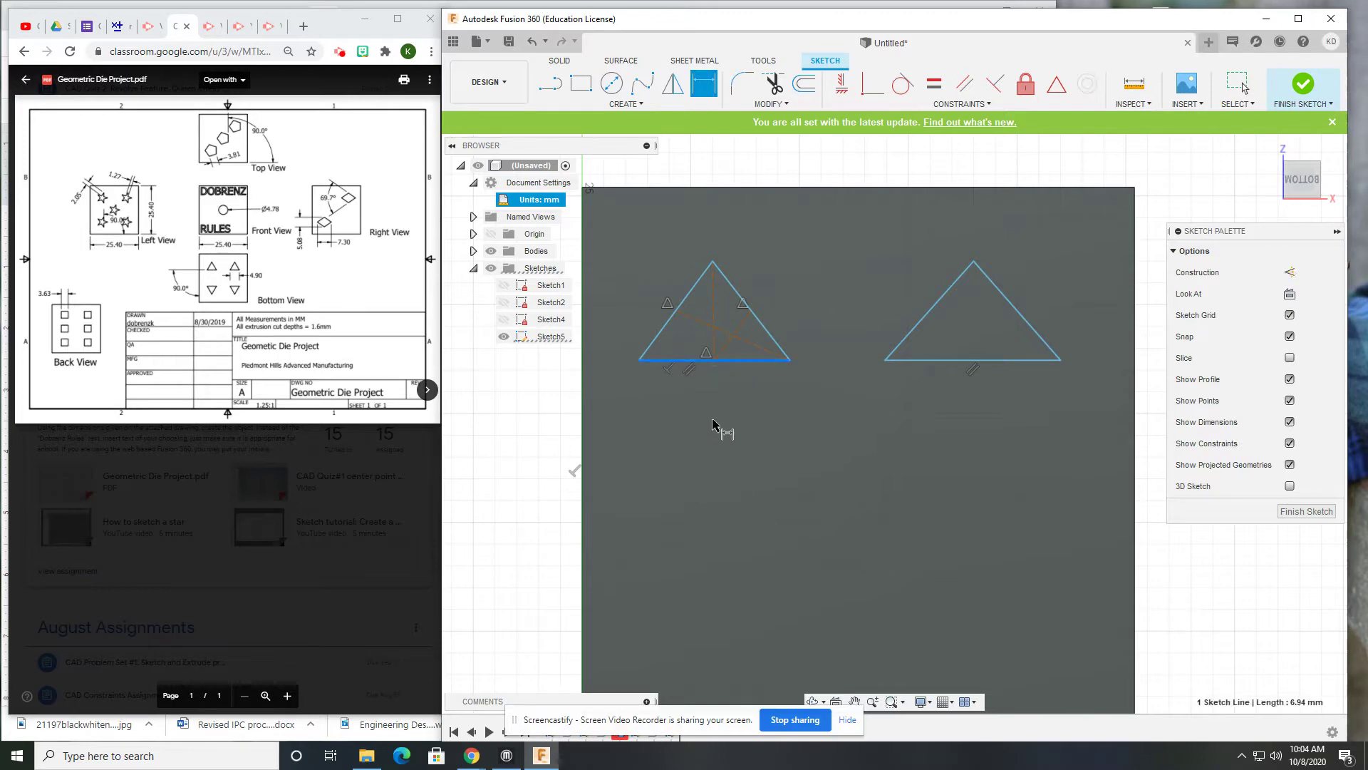
{"action": "left_click", "coordinate": [701, 425]}
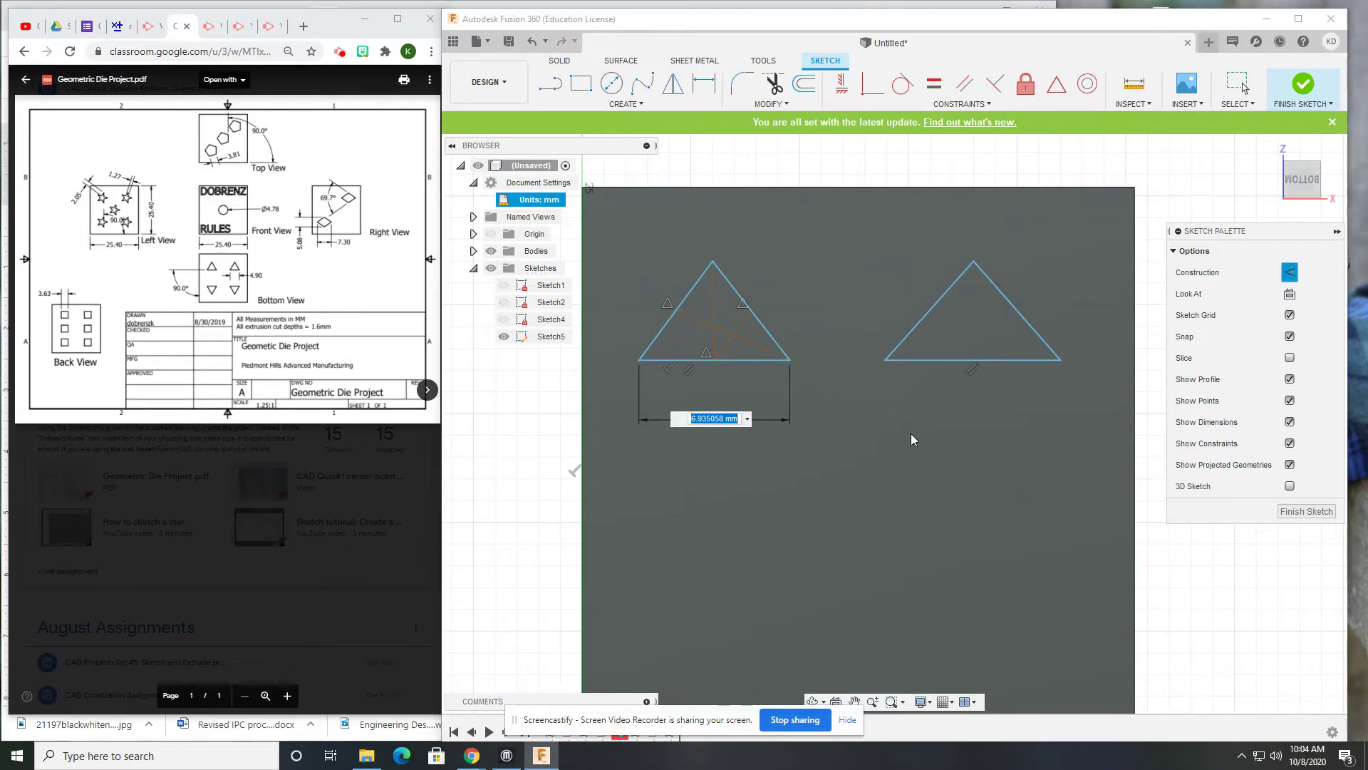
{"action": "type", "text": "4.9"}
{"action": "key", "text": "Return"}
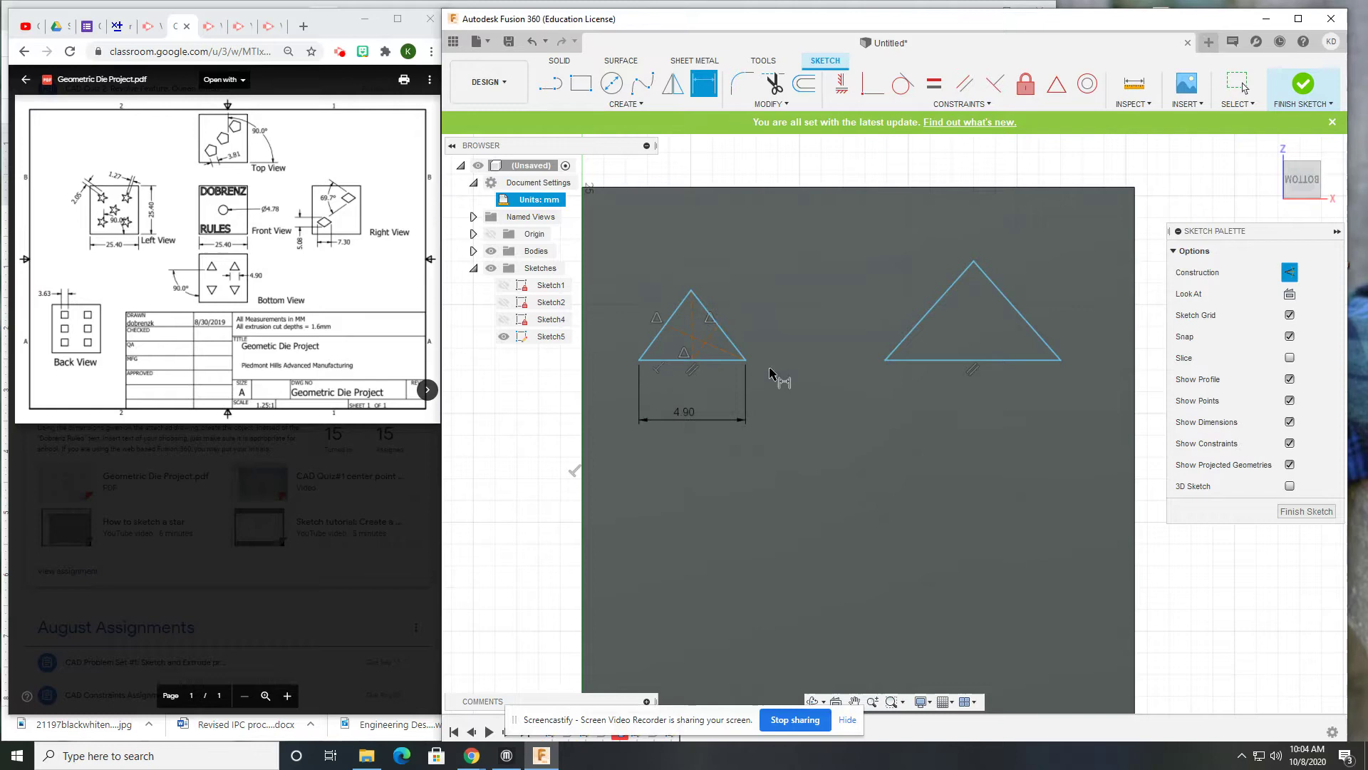
Make both slanted sides of the left triangle equal in length to its base with Equal constraints
{"action": "left_click", "coordinate": [933, 83]}
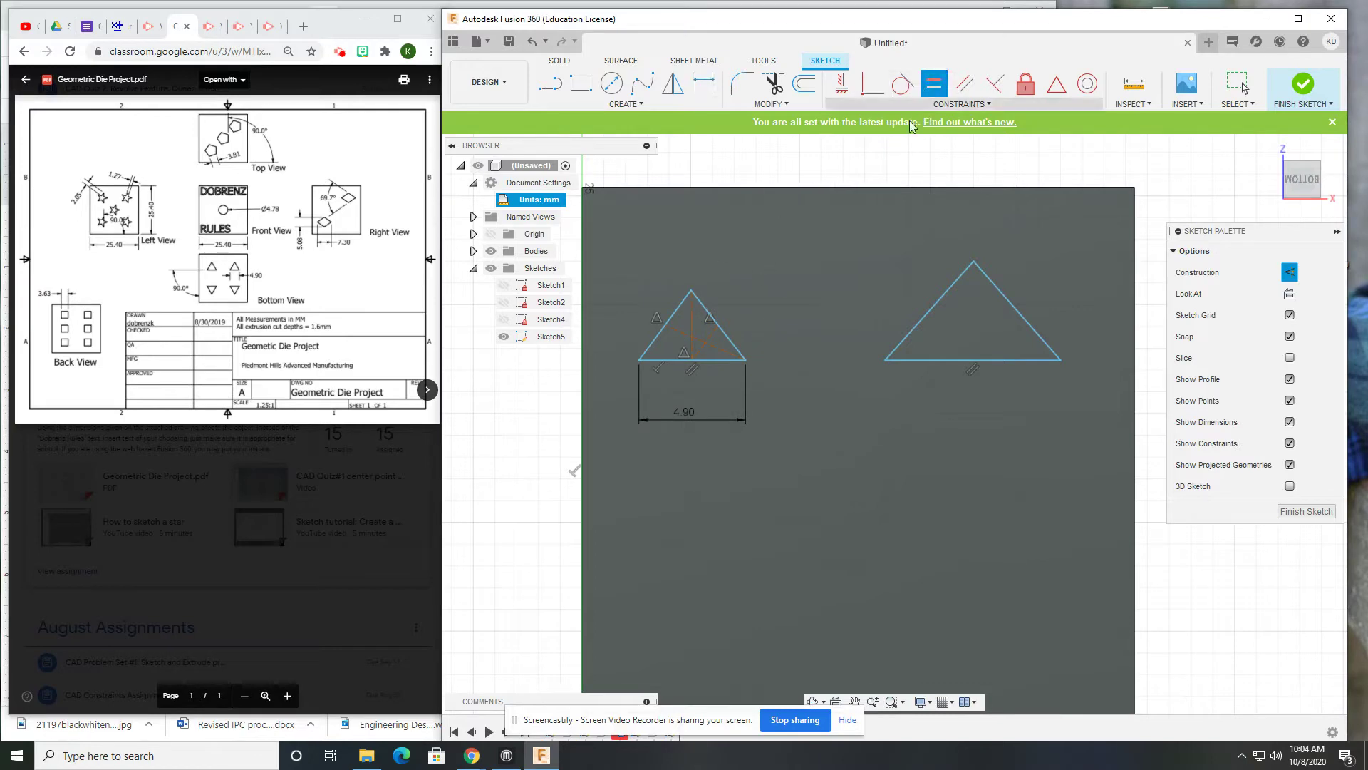
{"action": "left_click", "coordinate": [718, 360]}
{"action": "left_click", "coordinate": [733, 345]}
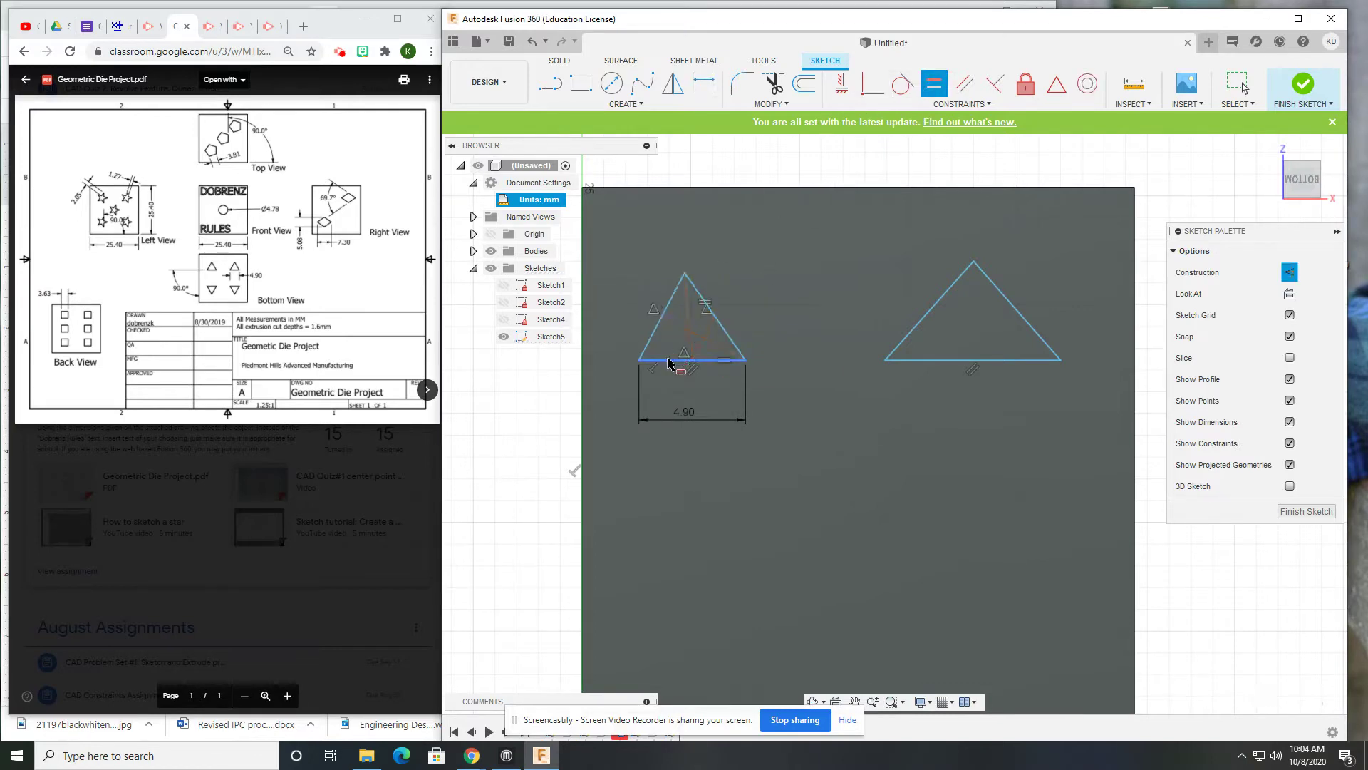
{"action": "left_click", "coordinate": [650, 340]}
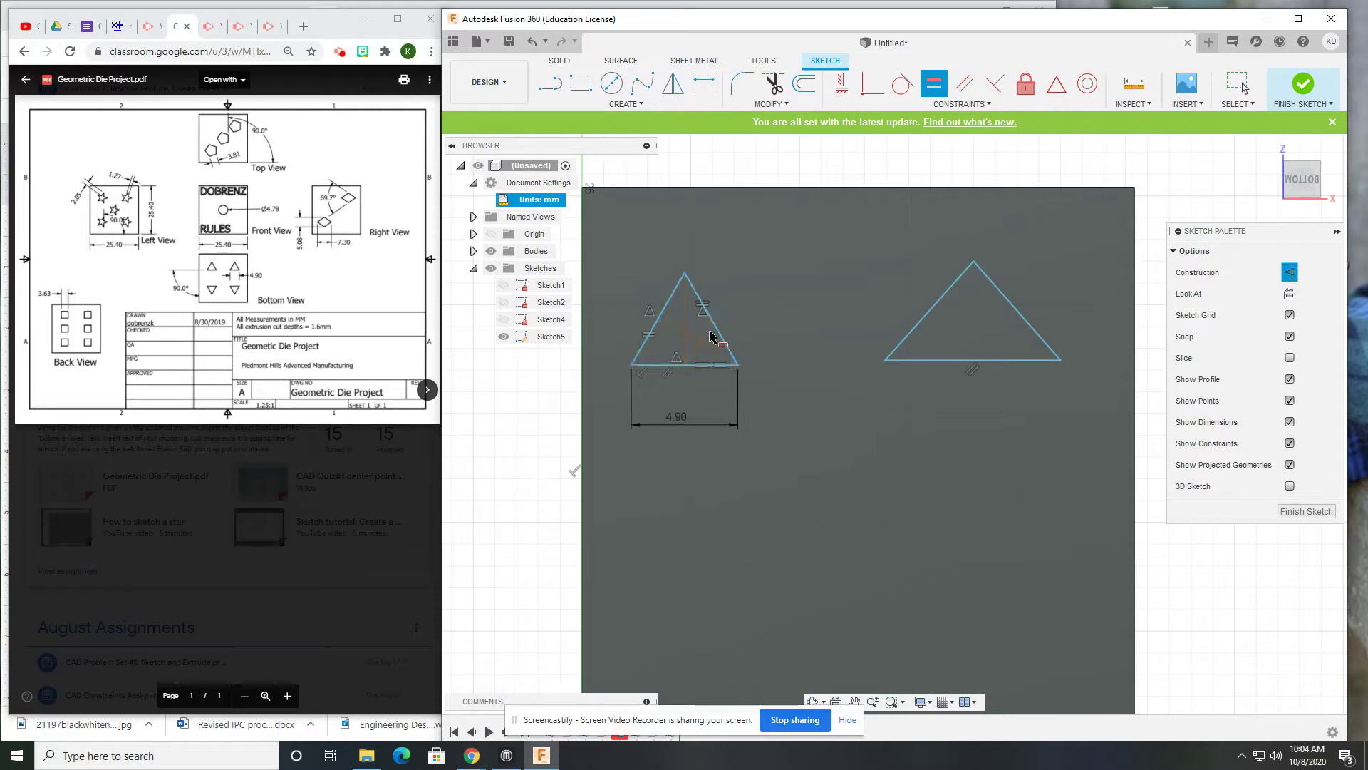
Remove the construction line joining the right side's midpoint to the base midpoint, and shift the left triangle slightly by its base midpoint
{"action": "scroll", "coordinate": [713, 353], "scroll_direction": "up", "scroll_amount": 3}
{"action": "key", "text": "Escape"}
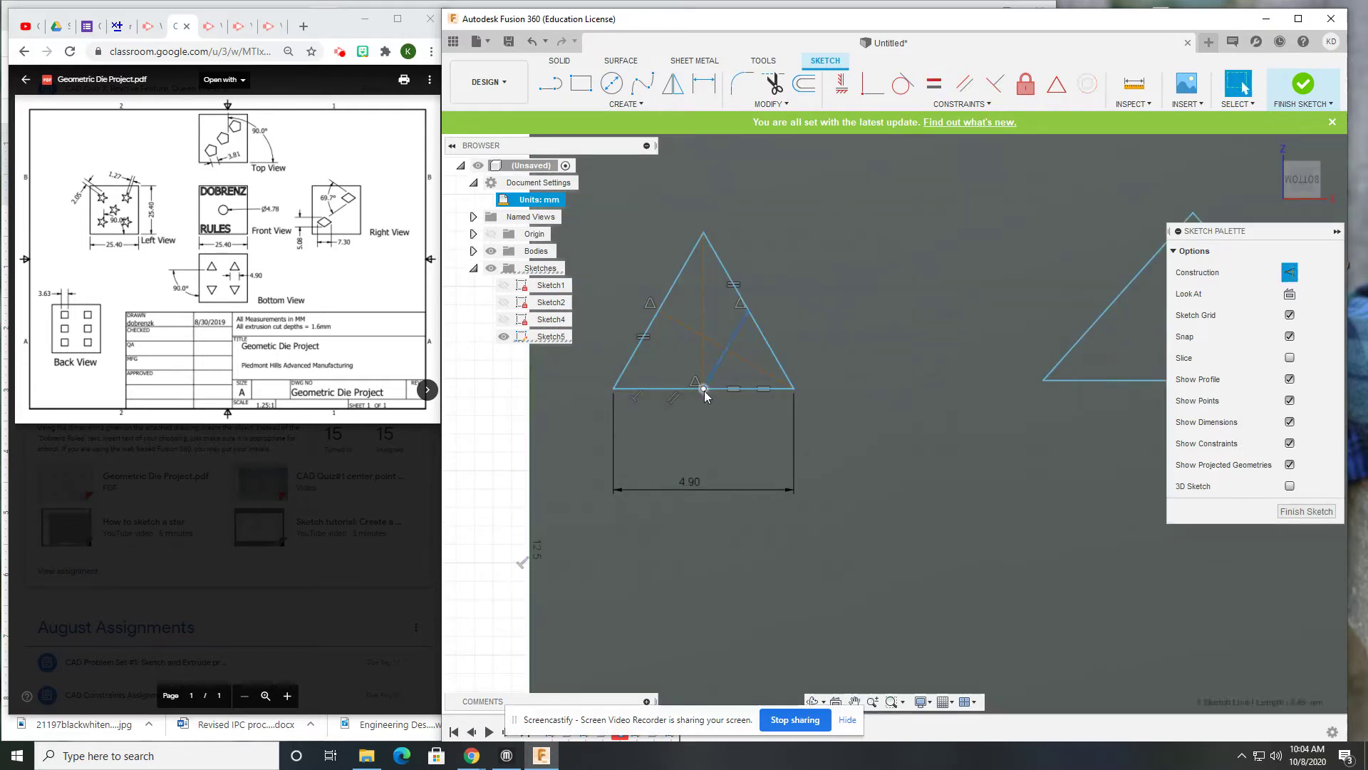
{"action": "mouse_move", "coordinate": [703, 389]}
{"action": "left_mouse_down"}
{"action": "mouse_move", "coordinate": [684, 393]}
{"action": "mouse_move", "coordinate": [745, 412]}
{"action": "left_mouse_up"}
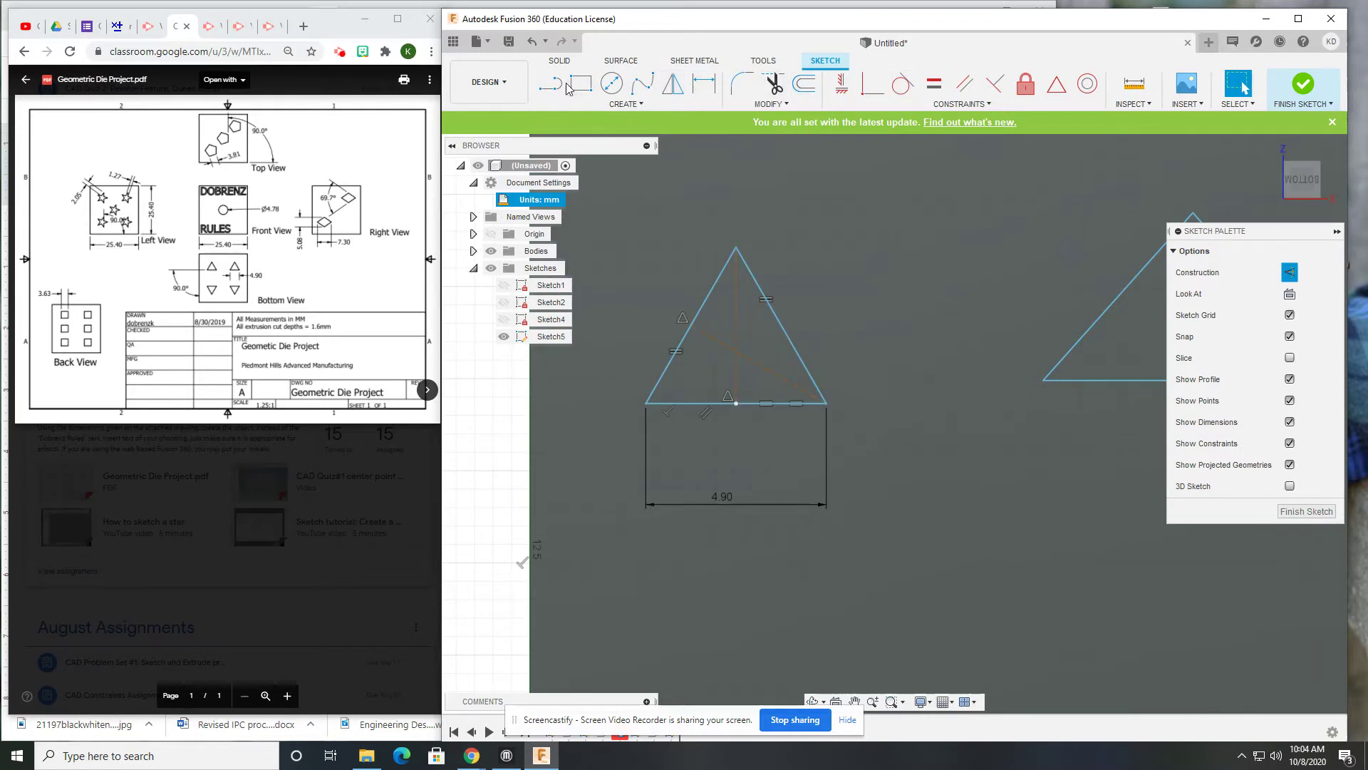
Draw a construction line from the left triangle's lower-left corner to the midpoint of its right side
{"action": "left_click", "coordinate": [564, 85]}
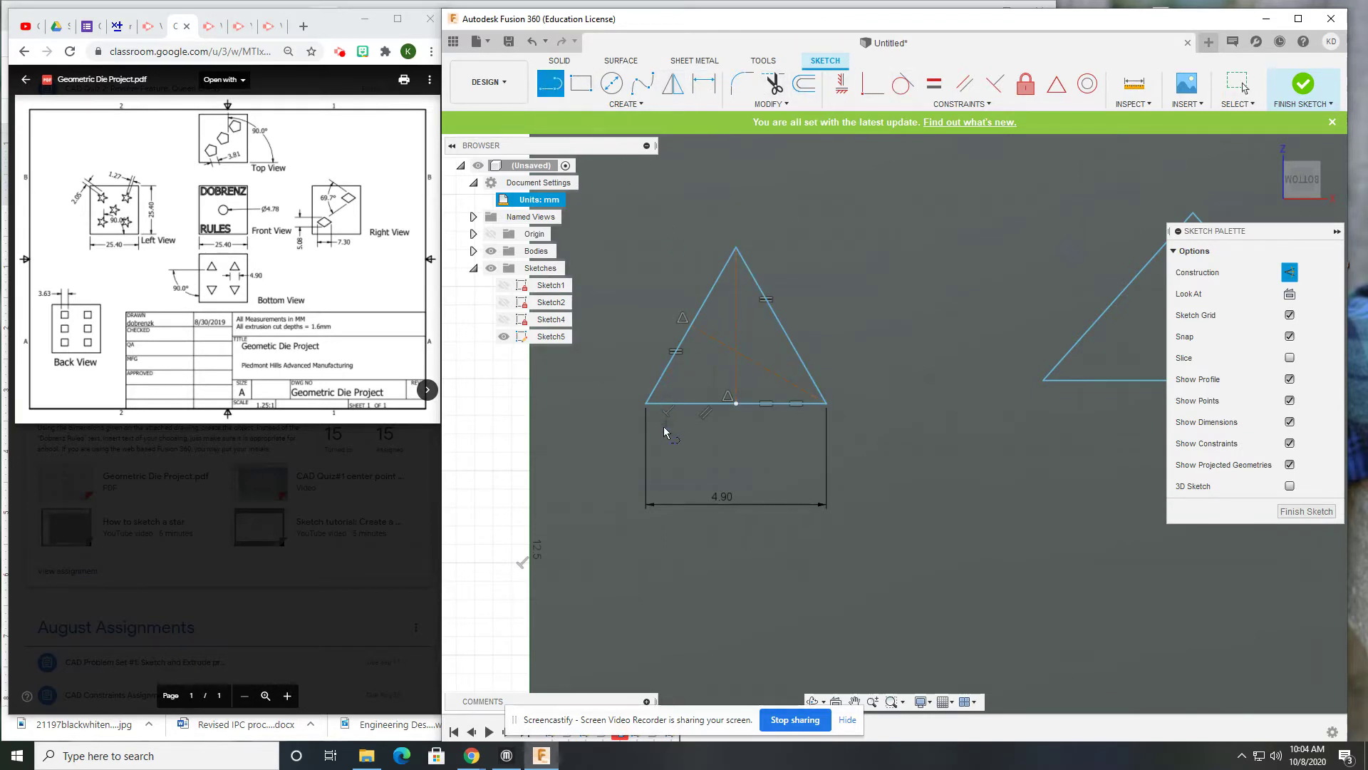
{"action": "left_click", "coordinate": [647, 404]}
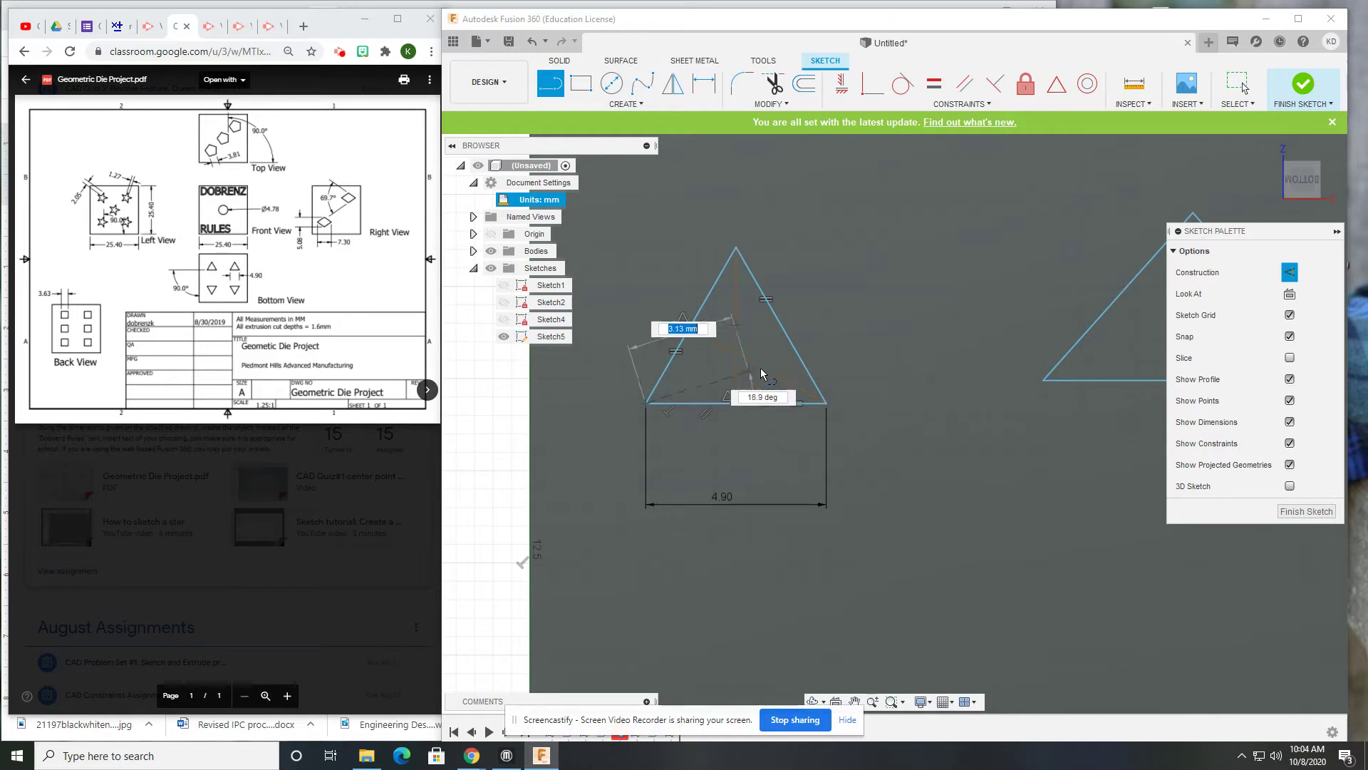
{"action": "left_click", "coordinate": [780, 327]}
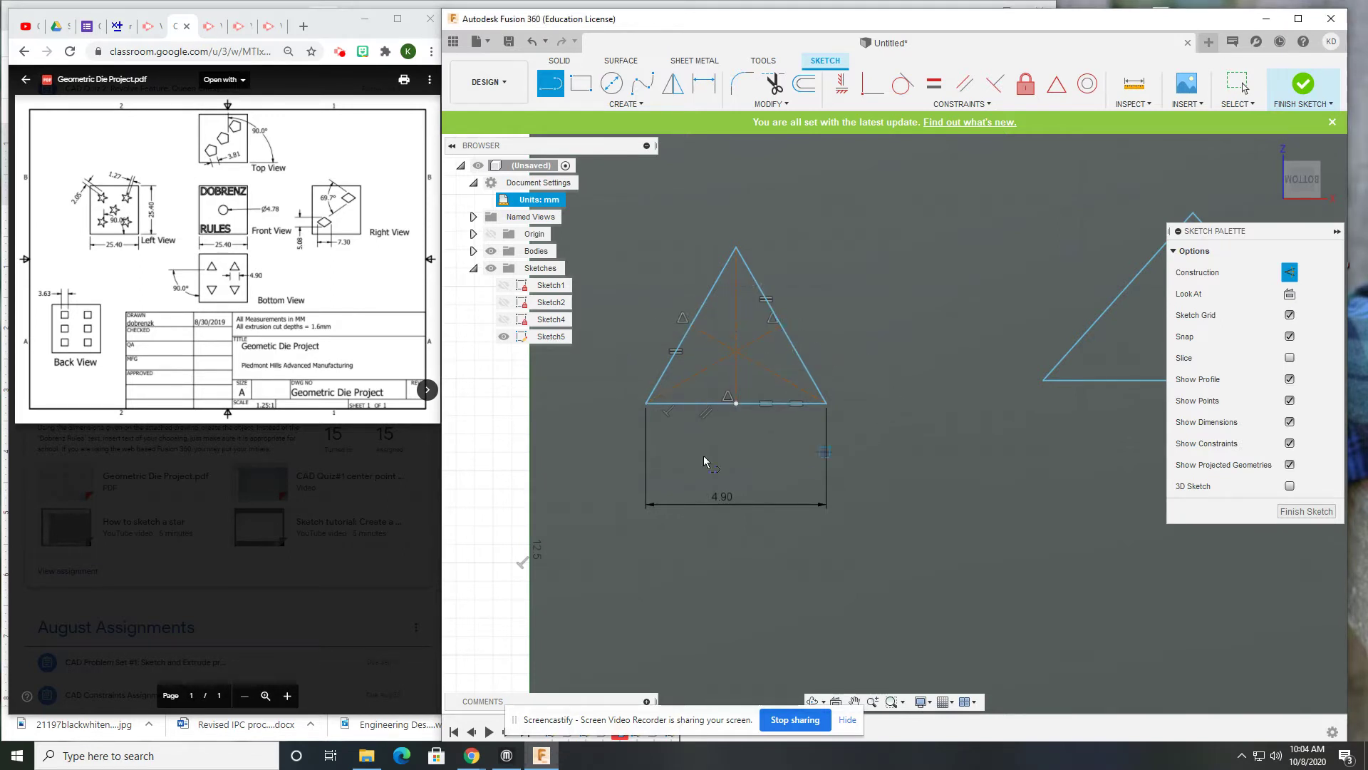
Place a sketch point at the left triangle's center, where the construction lines cross
{"action": "left_click", "coordinate": [650, 104]}
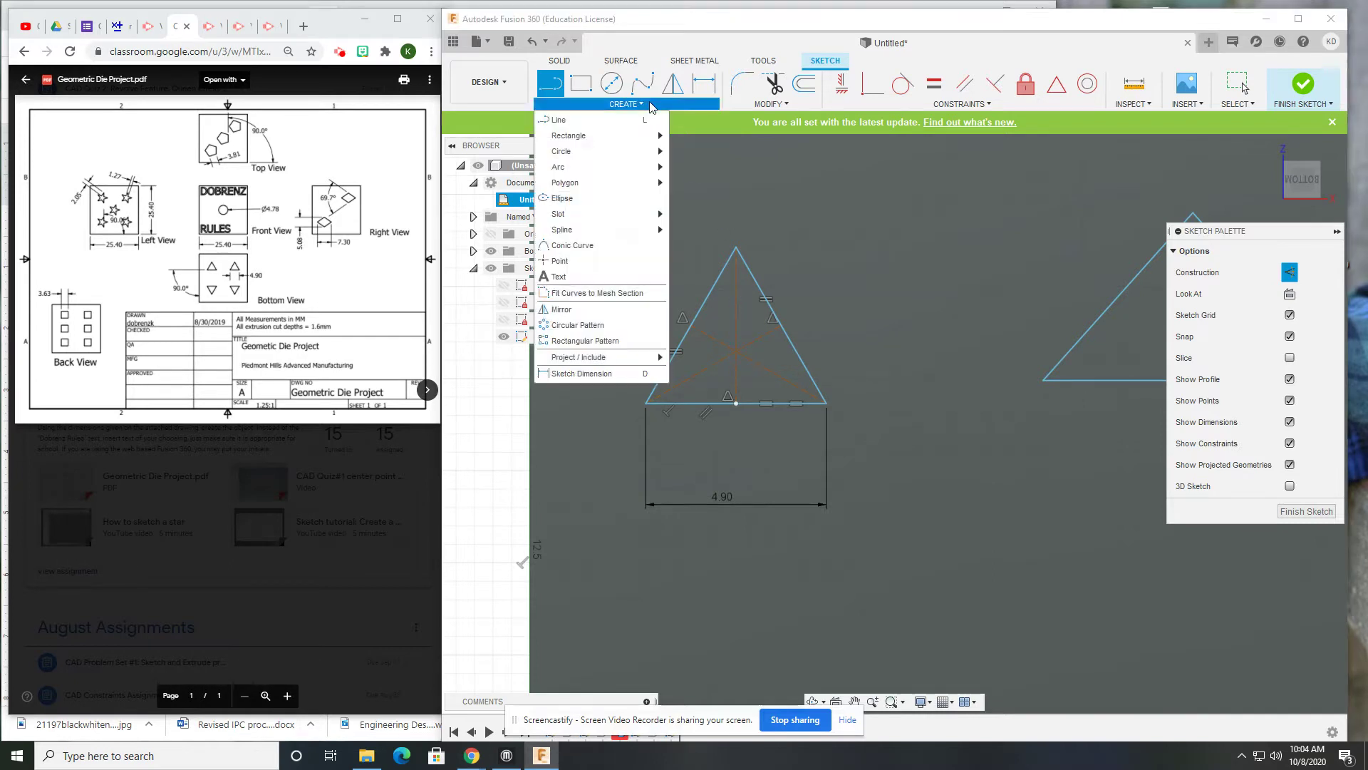
{"action": "left_click", "coordinate": [638, 262]}
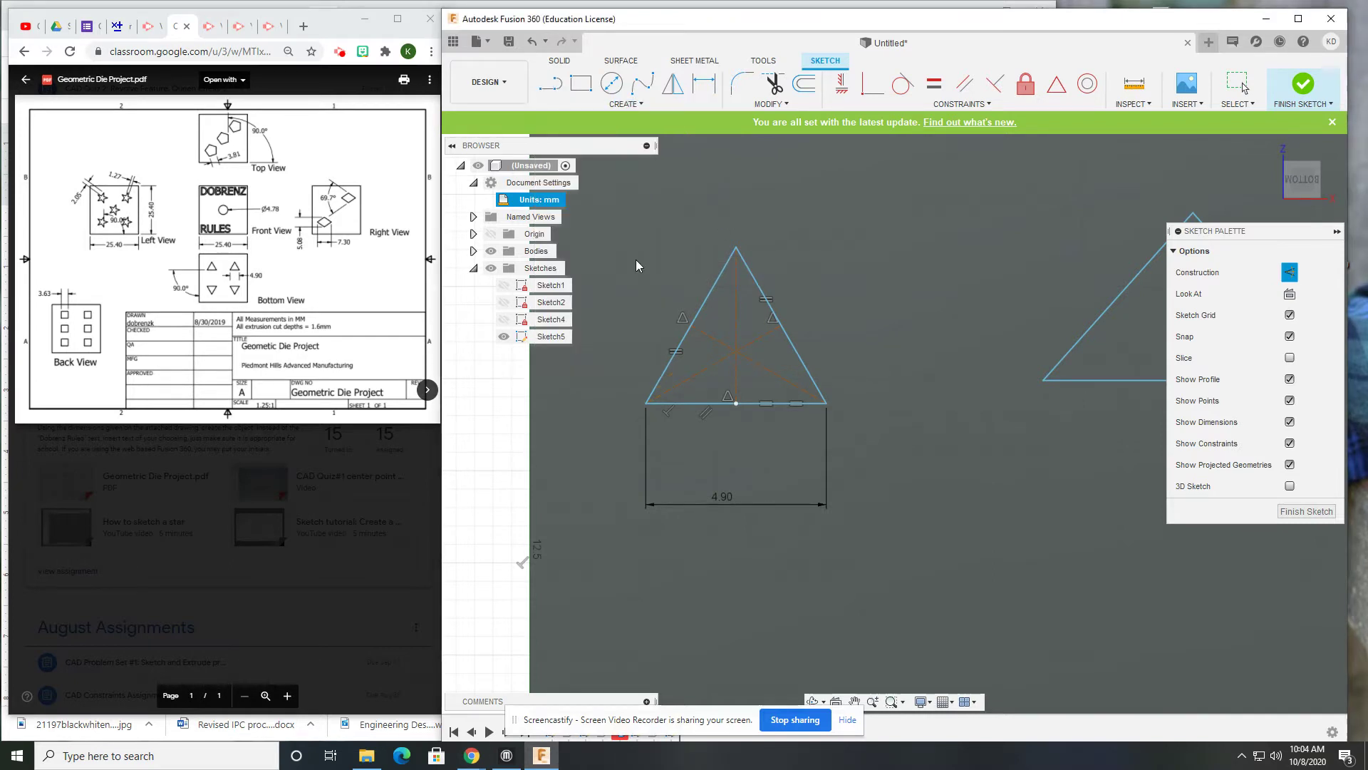
{"action": "left_click", "coordinate": [736, 352]}
{"action": "scroll", "coordinate": [866, 367], "scroll_direction": "down", "scroll_amount": 2}
{"action": "key", "text": "Escape"}
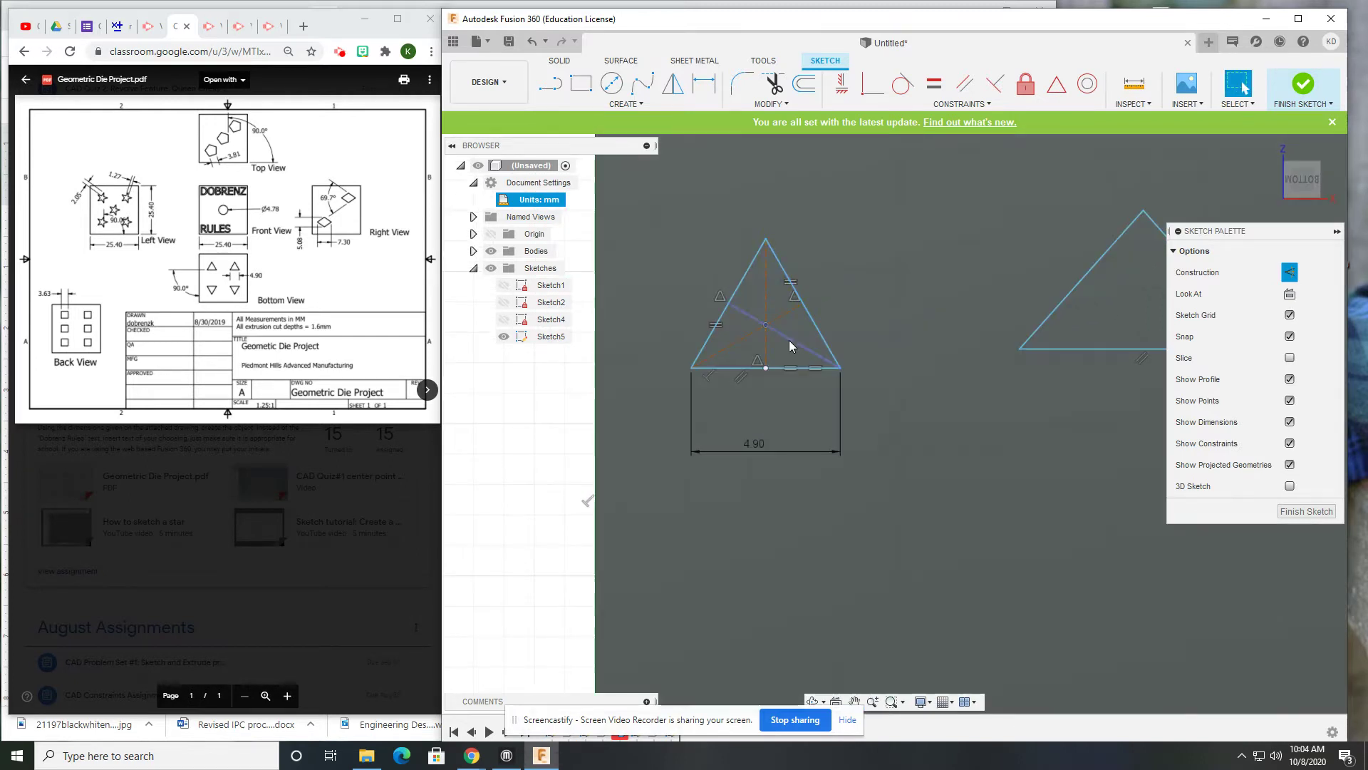
Shift the left triangle slightly toward the middle of the face, moving it by its right side
{"action": "mouse_move", "coordinate": [789, 340]}
{"action": "left_mouse_down"}
{"action": "mouse_move", "coordinate": [823, 329]}
{"action": "mouse_move", "coordinate": [788, 388]}
{"action": "mouse_move", "coordinate": [829, 310]}
{"action": "mouse_move", "coordinate": [799, 284]}
{"action": "mouse_move", "coordinate": [819, 265]}
{"action": "left_mouse_up"}
{"action": "scroll", "coordinate": [869, 393], "scroll_direction": "down", "scroll_amount": 2}
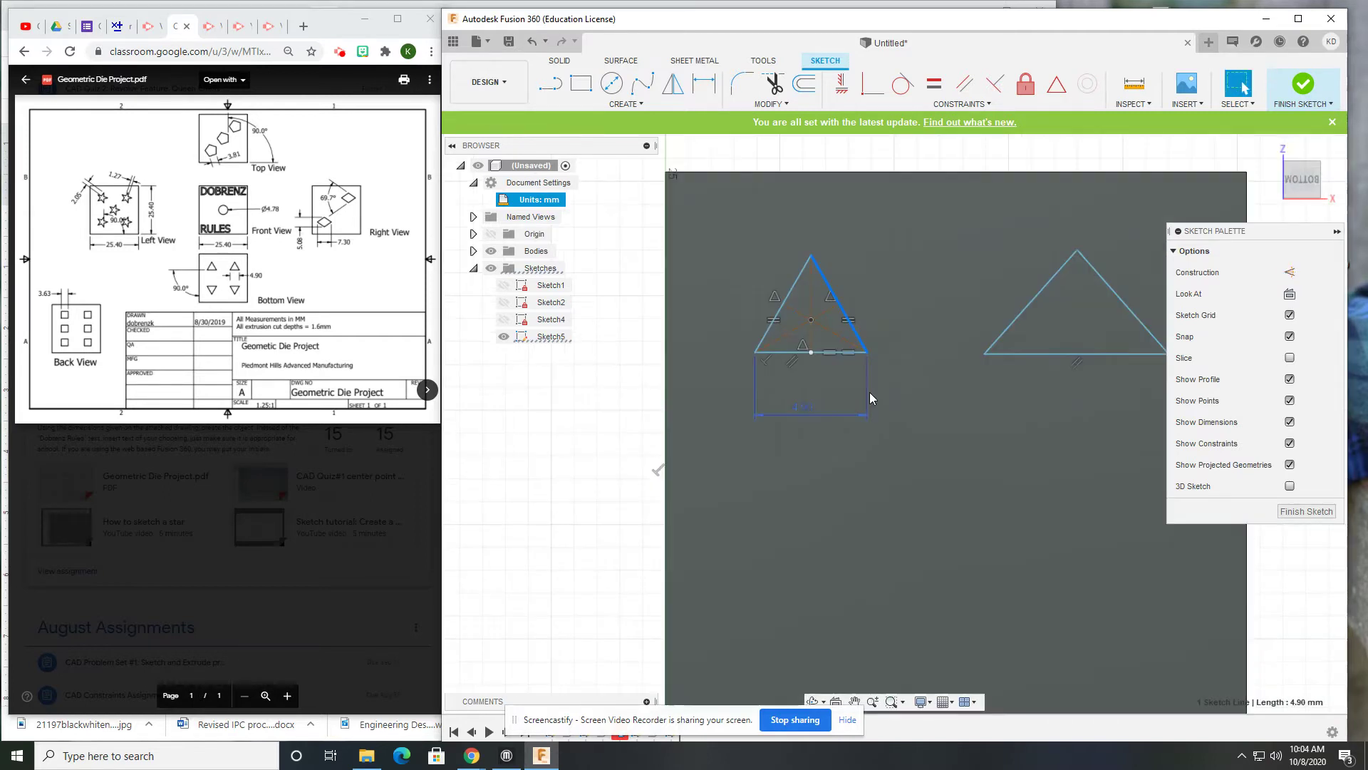
{"action": "scroll", "coordinate": [916, 492], "scroll_direction": "down", "scroll_amount": 2}
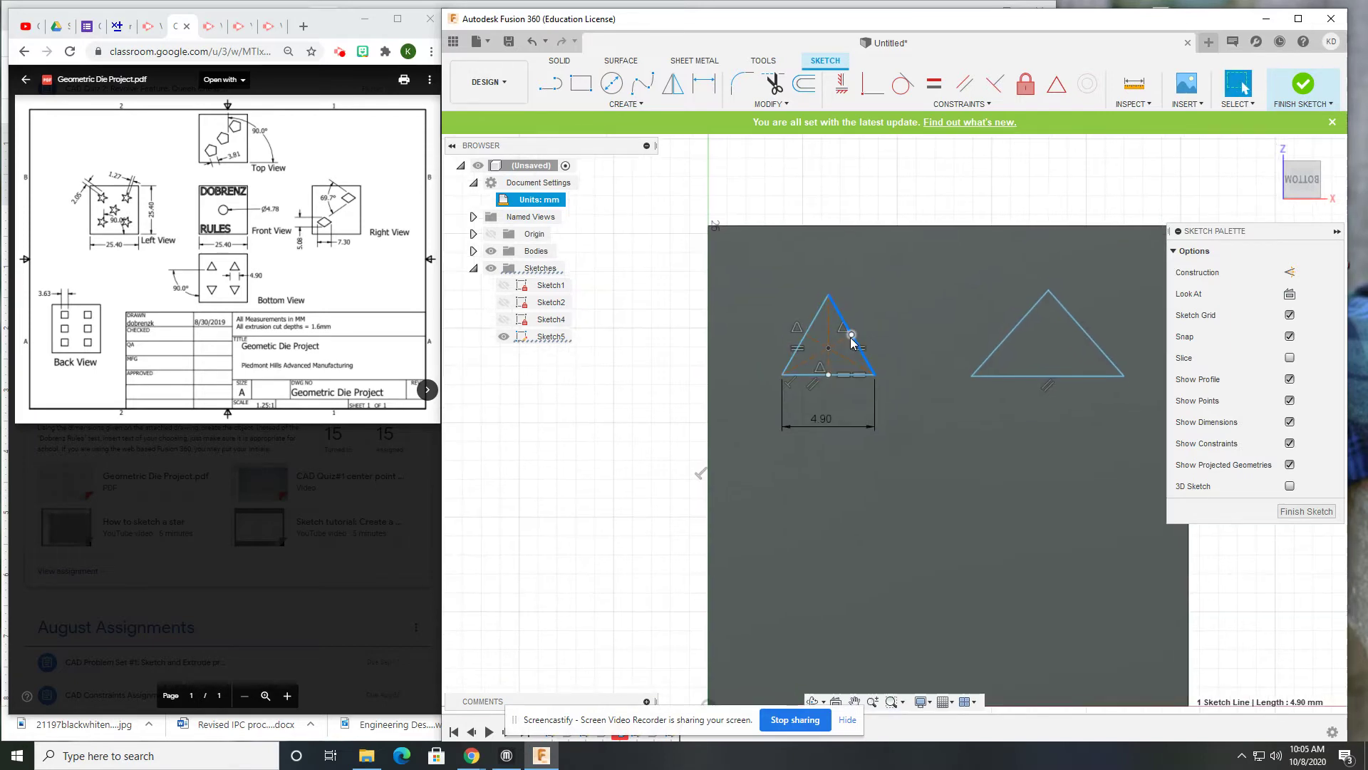
{"action": "left_click_drag", "start_coordinate": [841, 316], "coordinate": [859, 319]}
{"action": "middle_click_drag", "start_coordinate": [885, 464], "coordinate": [796, 451]}
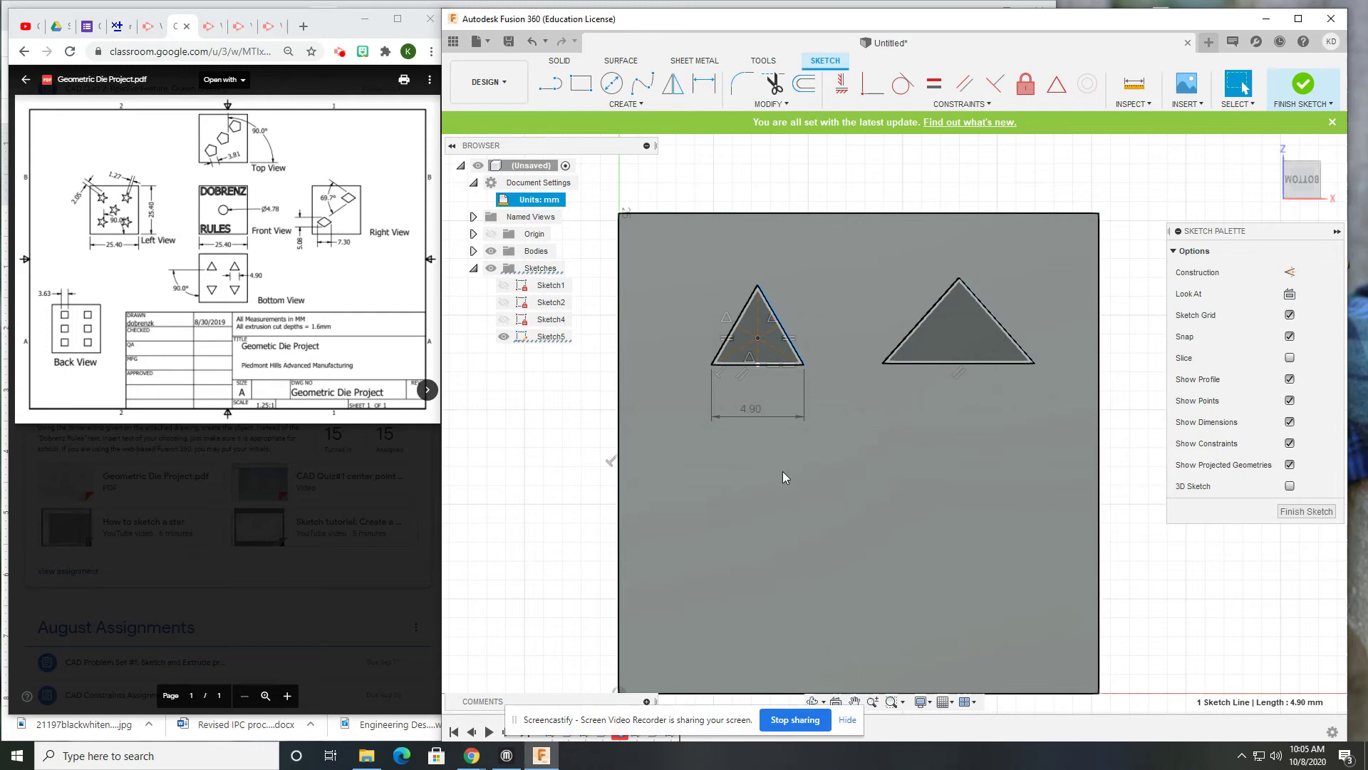
Try to dimension the angle between the left triangle's base and the face's left edge
{"action": "left_click", "coordinate": [705, 85]}
{"action": "left_click", "coordinate": [704, 84]}
{"action": "middle_click_drag", "start_coordinate": [800, 467], "coordinate": [781, 298]}
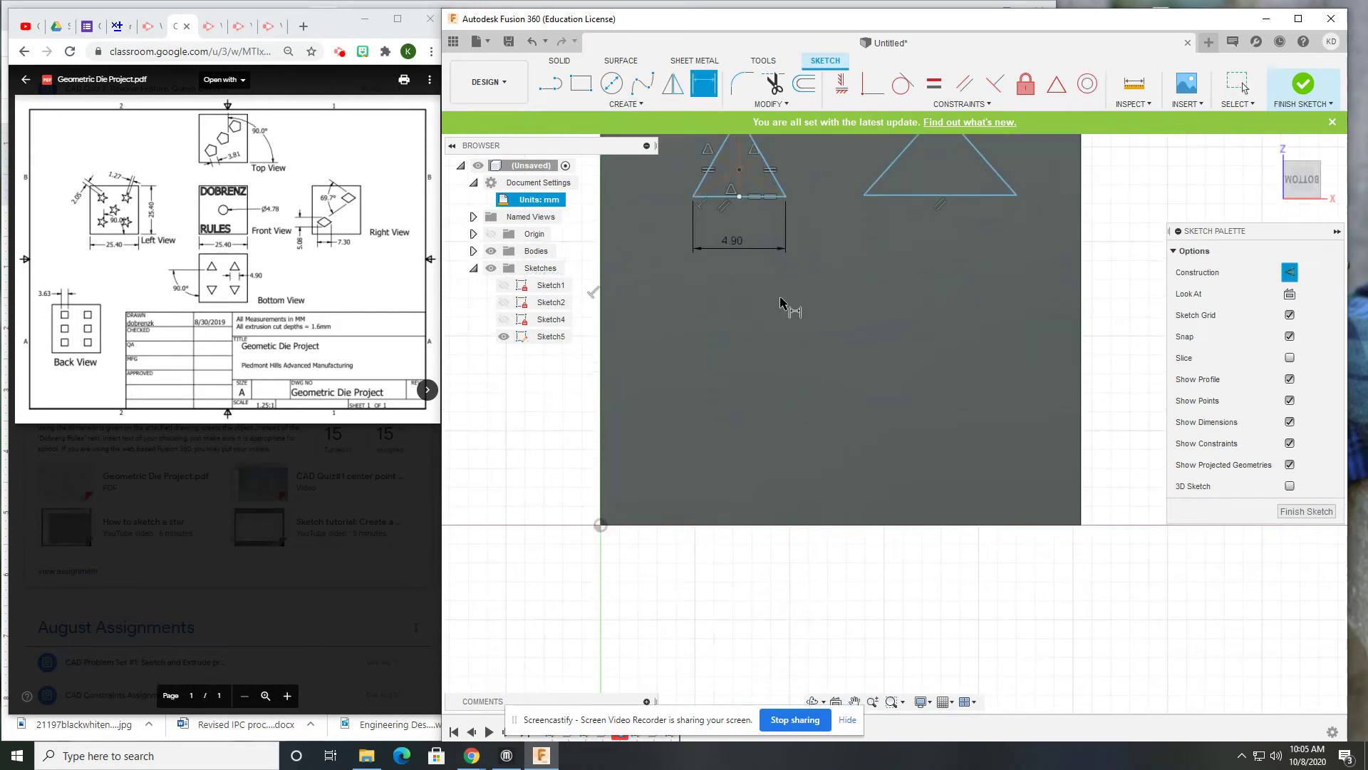
{"action": "left_click", "coordinate": [756, 201]}
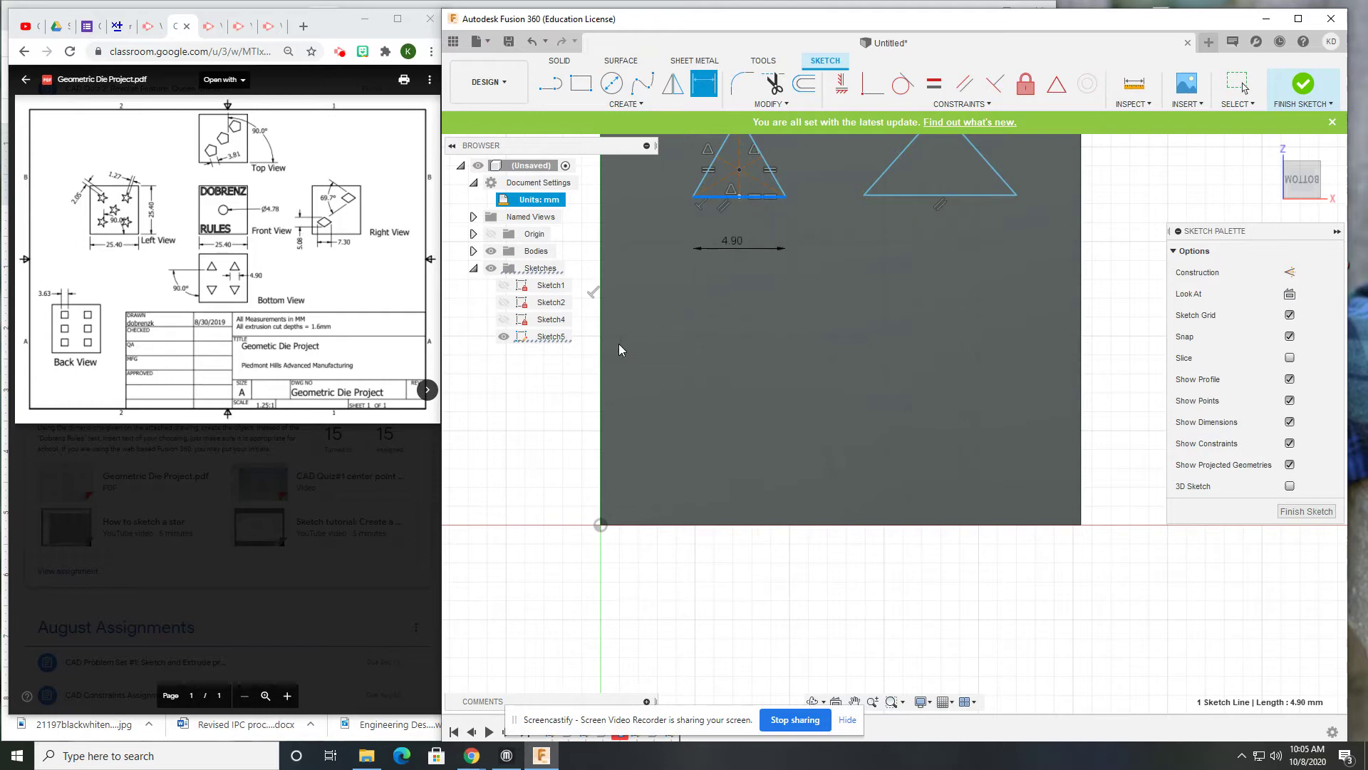
{"action": "left_click", "coordinate": [600, 348]}
{"action": "middle_click_drag", "start_coordinate": [600, 348], "coordinate": [868, 425]}
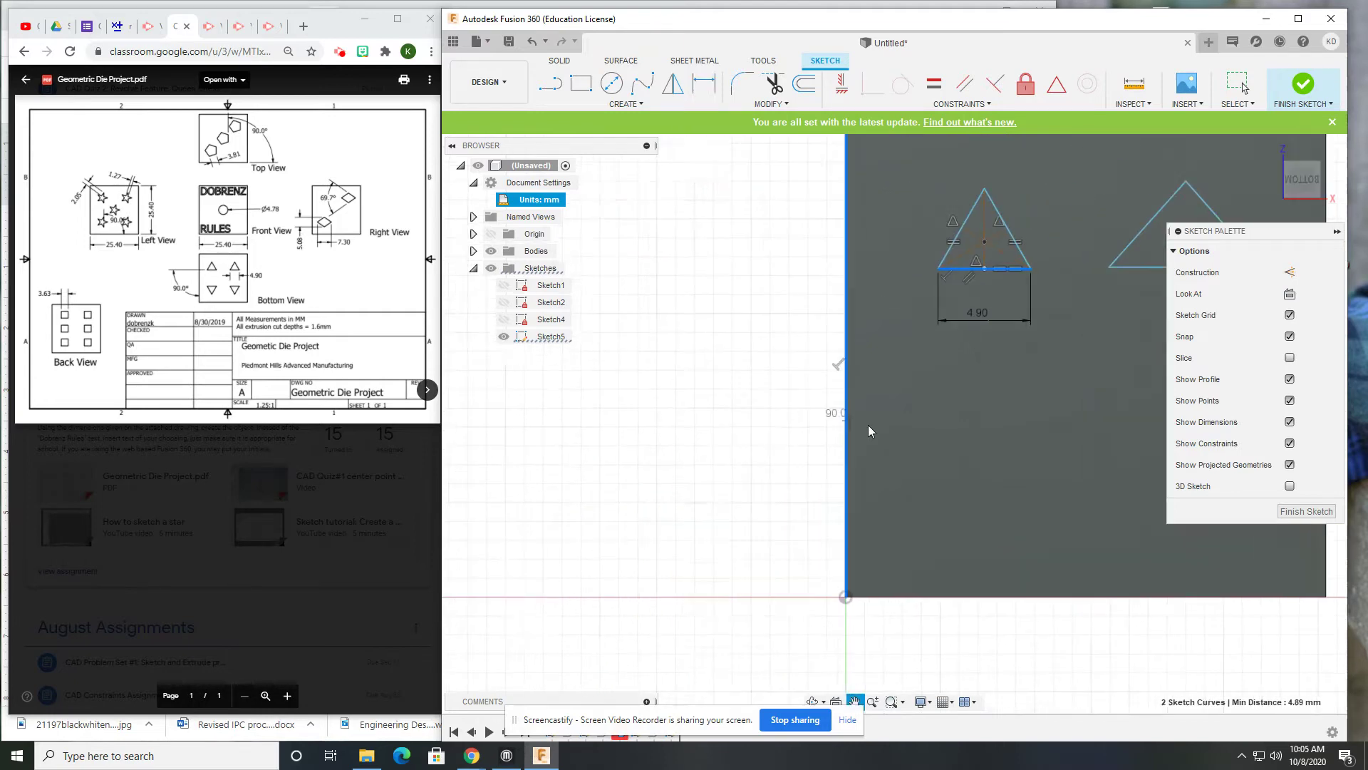
{"action": "left_click", "coordinate": [724, 343]}
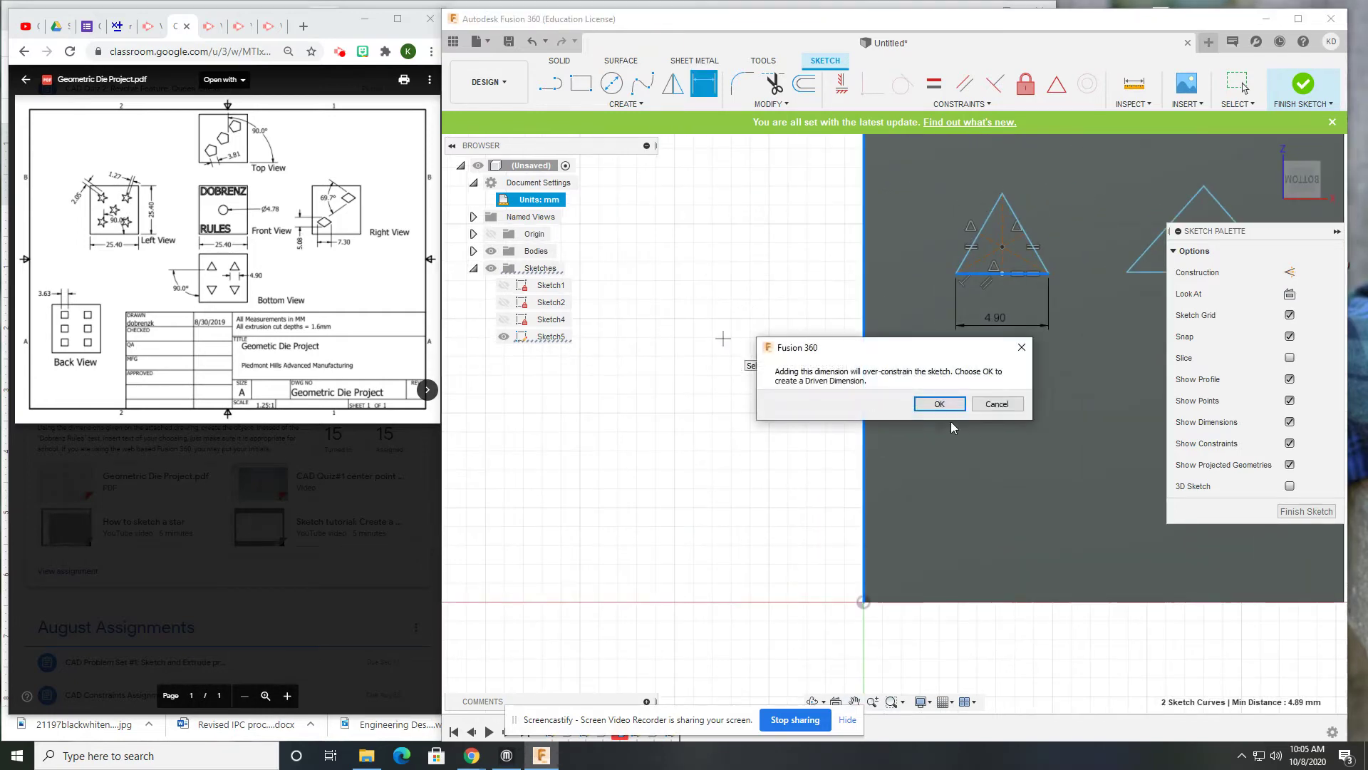
{"action": "left_click", "coordinate": [997, 403]}
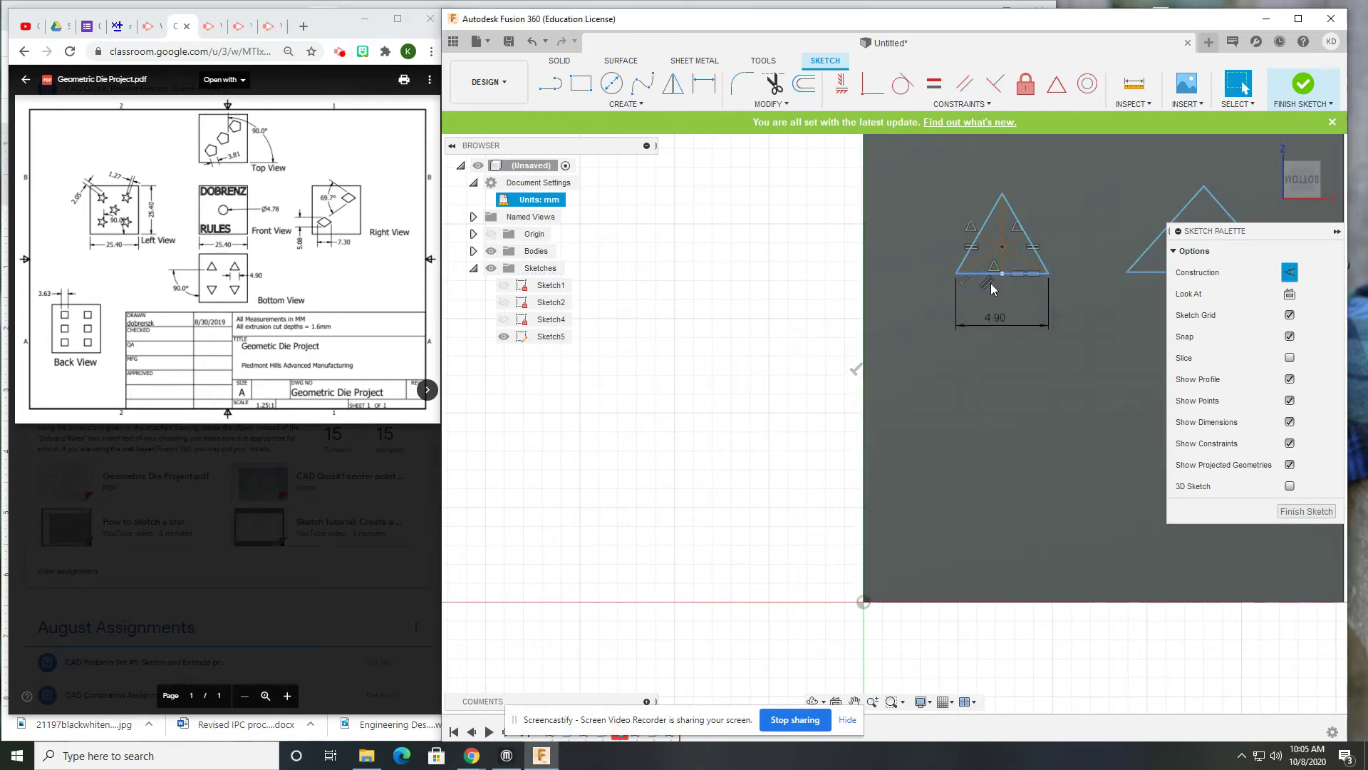
Check the left triangle's base constraints up close and retry the angular dimension from its base to the face's left edge
{"action": "scroll", "coordinate": [1010, 282], "scroll_direction": "up", "scroll_amount": 5}
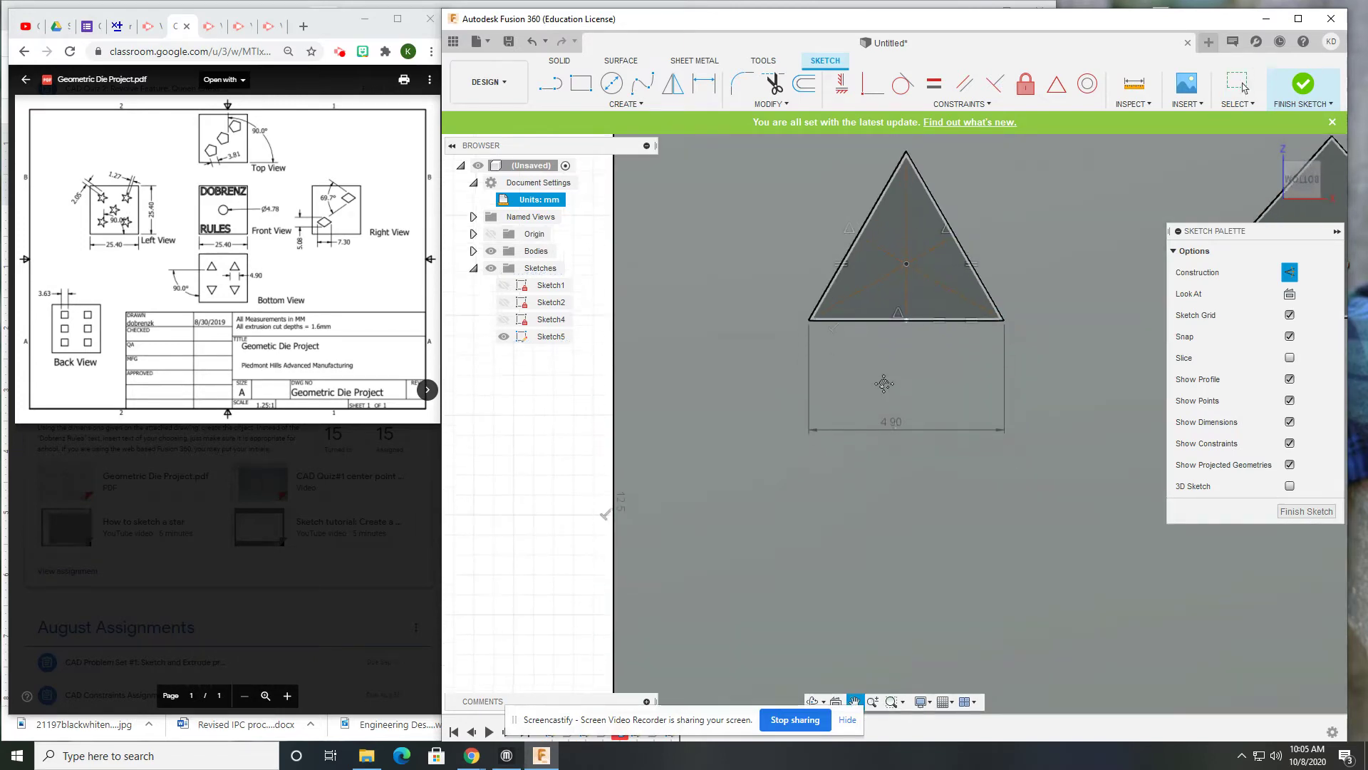
{"action": "scroll", "coordinate": [871, 360], "scroll_direction": "down", "scroll_amount": 3}
{"action": "middle_click_drag", "start_coordinate": [868, 399], "coordinate": [860, 309]}
{"action": "scroll", "coordinate": [854, 298], "scroll_direction": "down", "scroll_amount": 2}
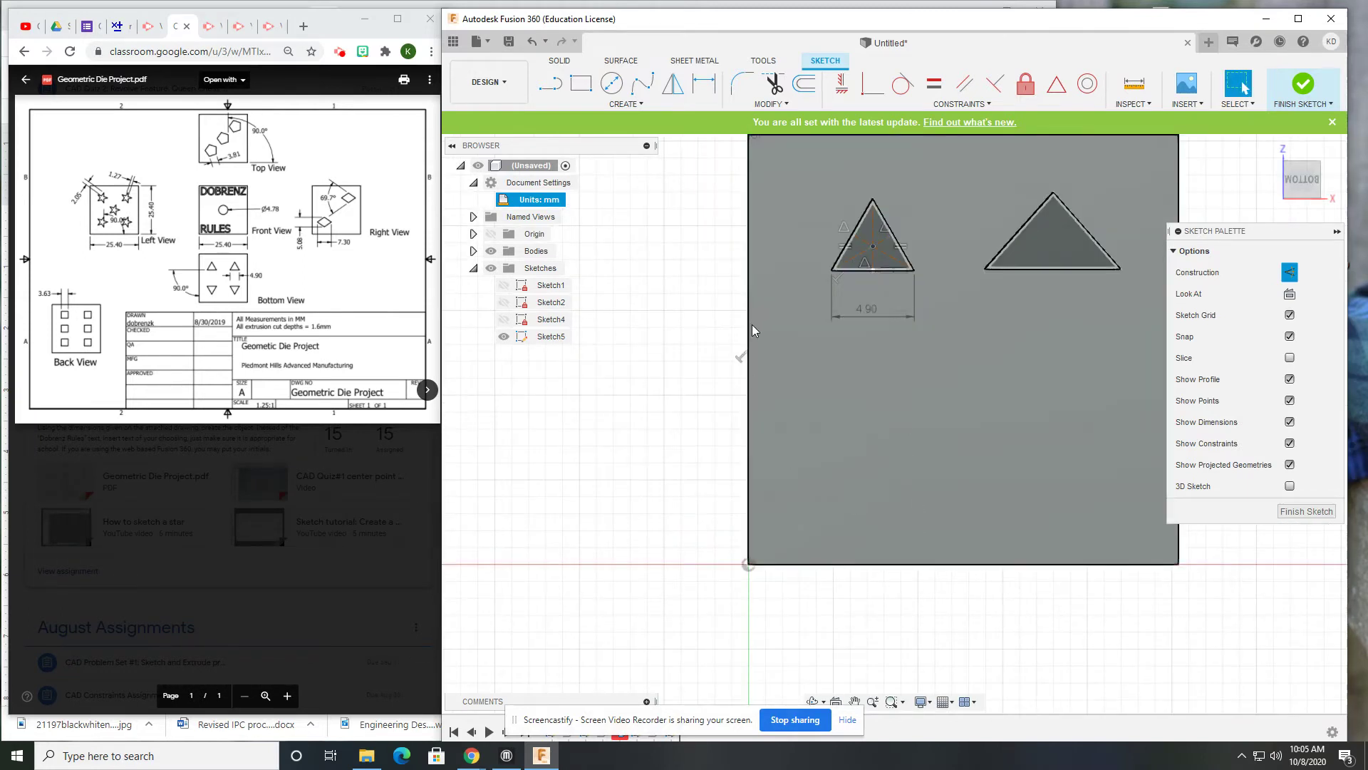
{"action": "left_click", "coordinate": [697, 87]}
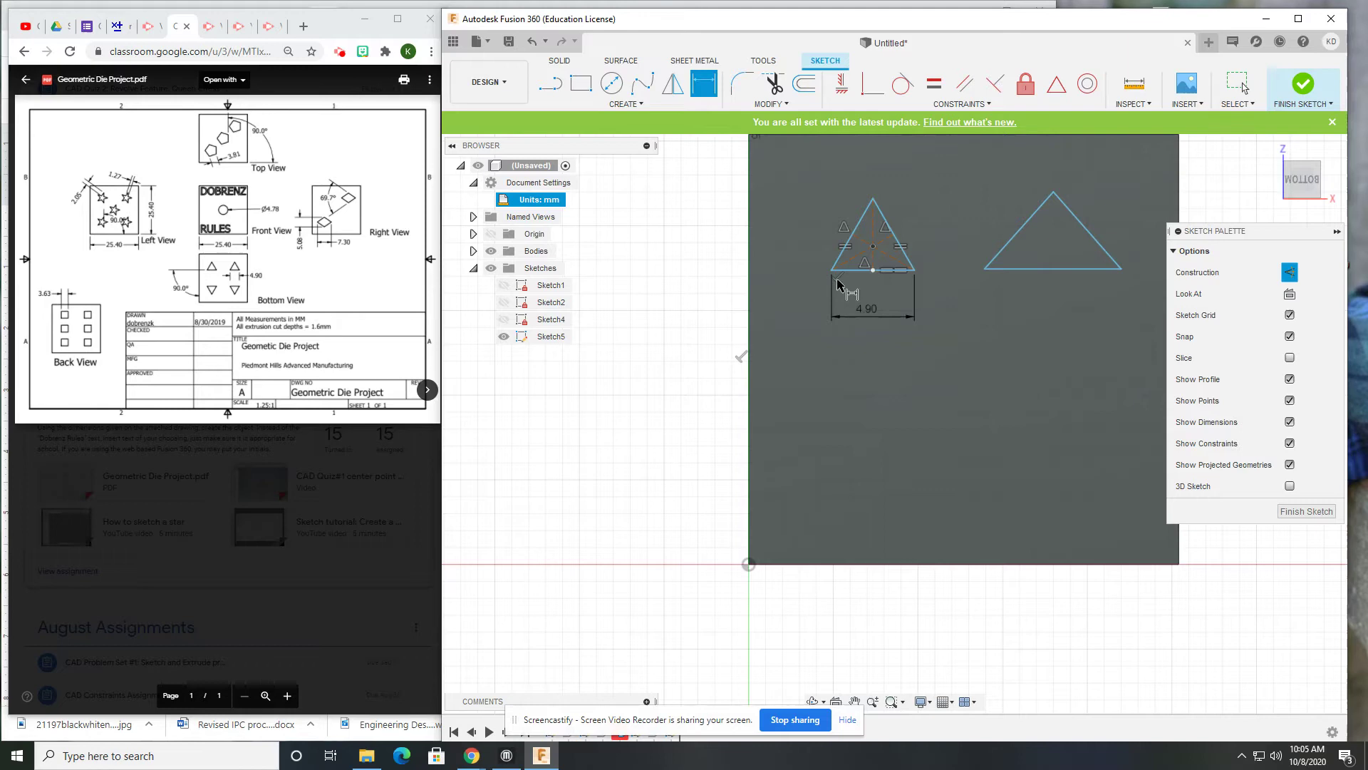
{"action": "left_click", "coordinate": [855, 270]}
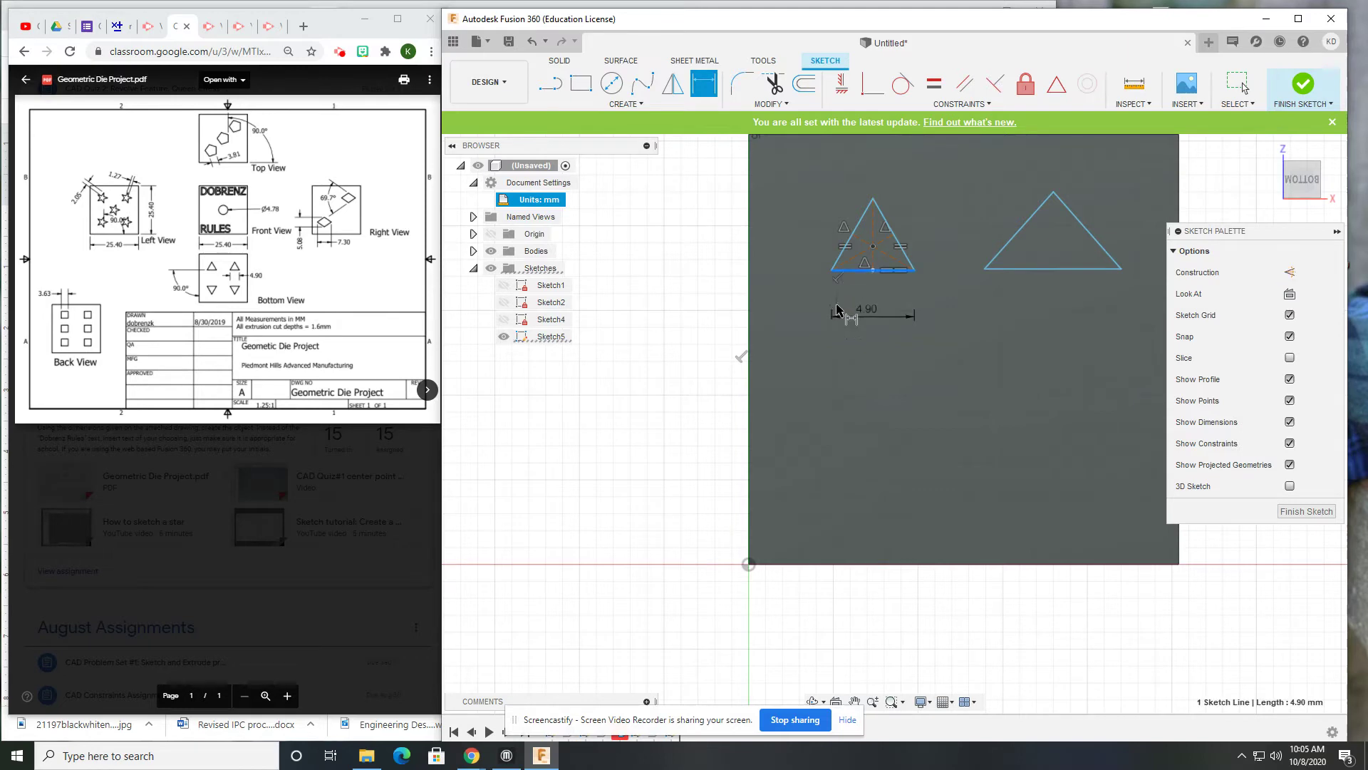
{"action": "left_click", "coordinate": [748, 436]}
{"action": "left_click", "coordinate": [675, 354]}
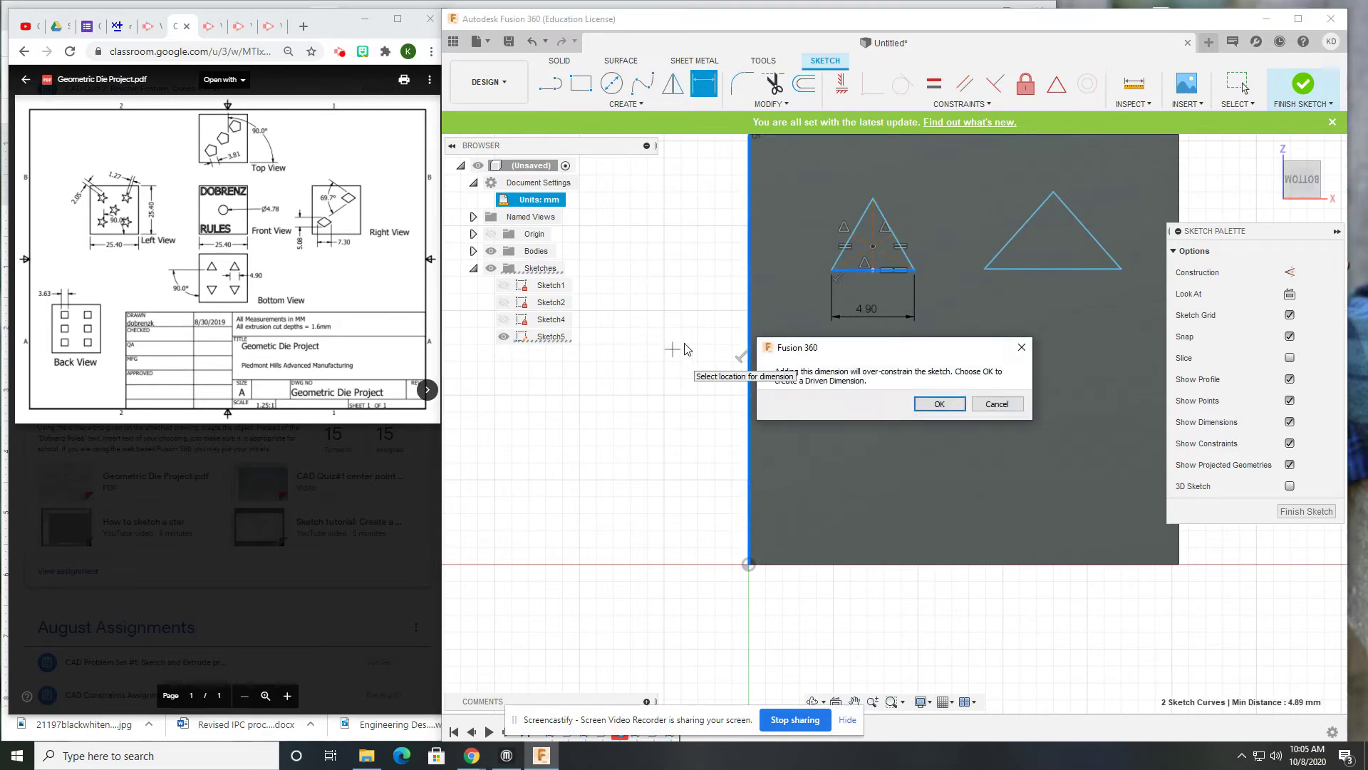
{"action": "left_click", "coordinate": [997, 404]}
{"action": "key", "text": "Escape"}
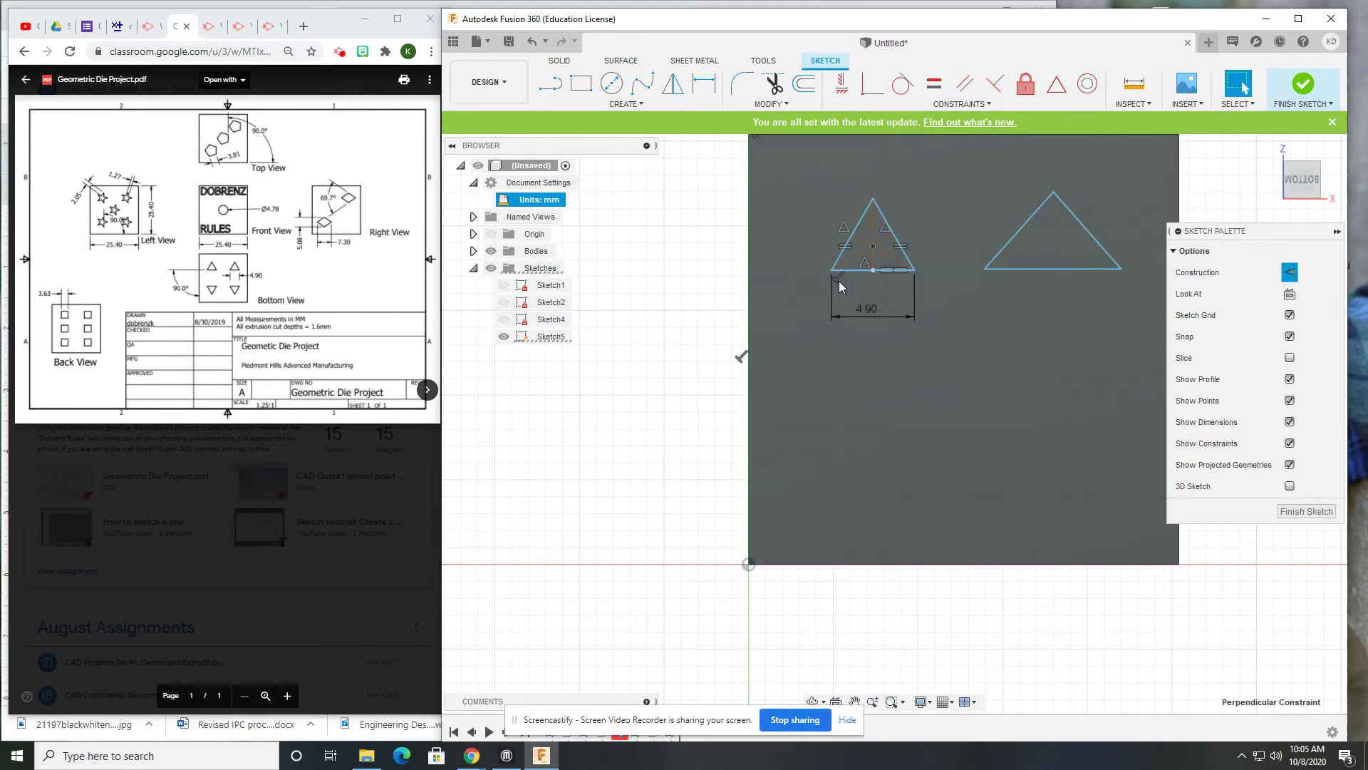
Delete the perpendicular constraint at the left triangle's base and add a 90° angular dimension between the base and the face's left edge
{"action": "left_click", "coordinate": [838, 282]}
{"action": "key", "text": "Delete"}
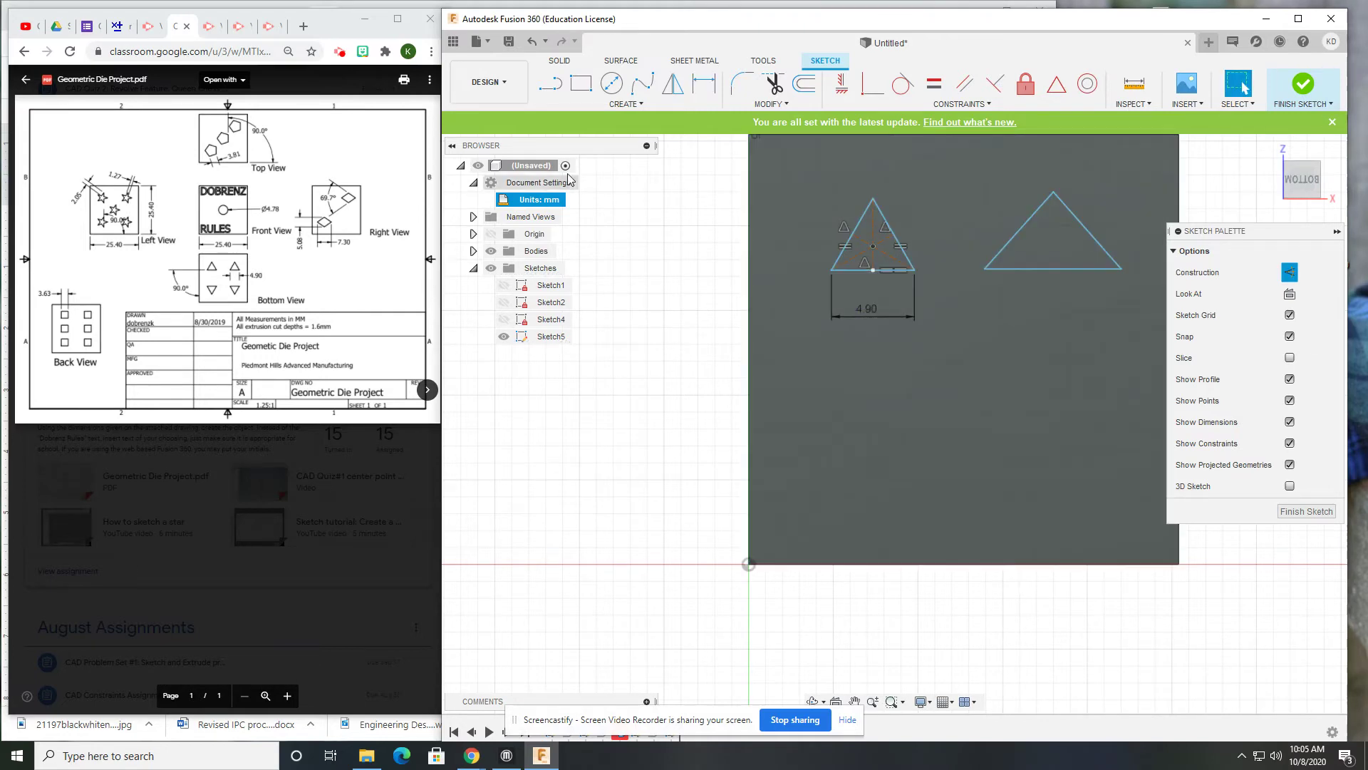
{"action": "left_click", "coordinate": [703, 84]}
{"action": "left_click", "coordinate": [875, 270]}
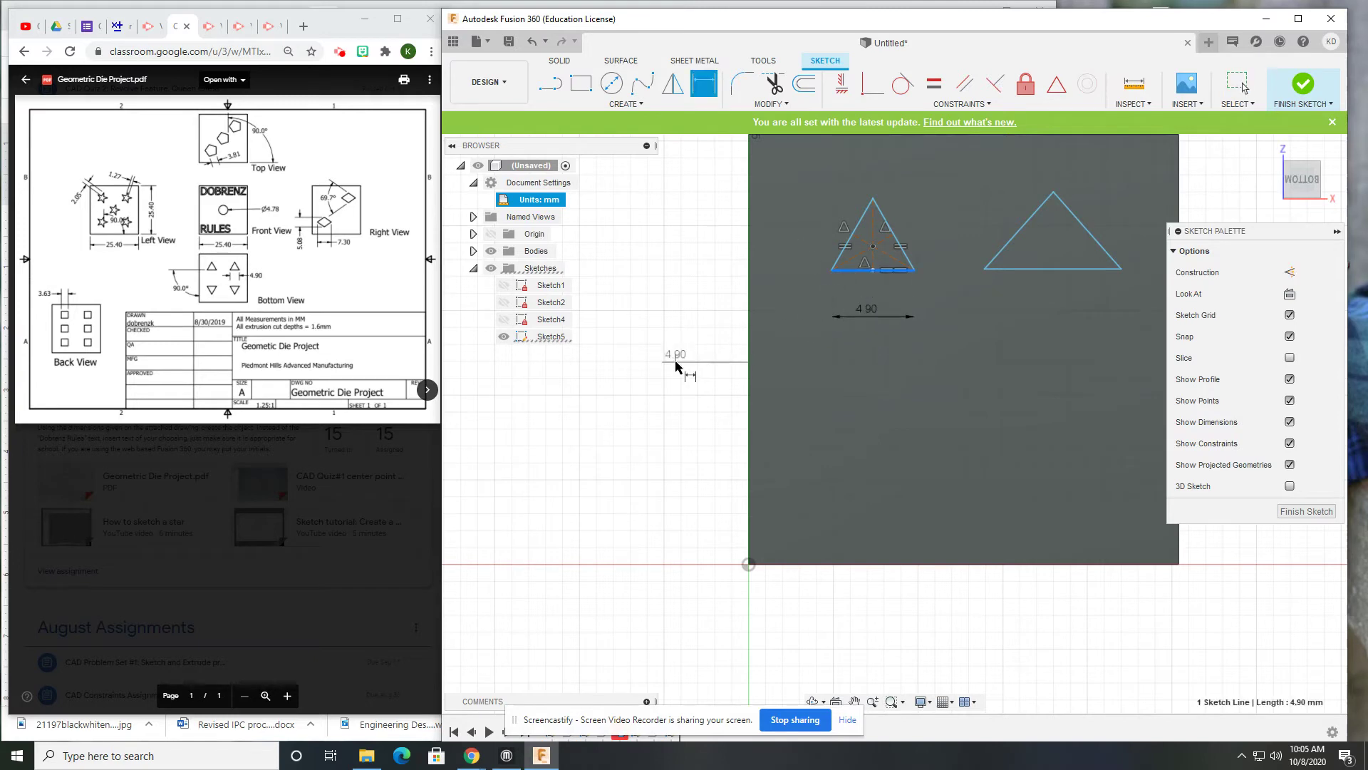
{"action": "left_click", "coordinate": [748, 356]}
{"action": "left_click", "coordinate": [686, 388]}
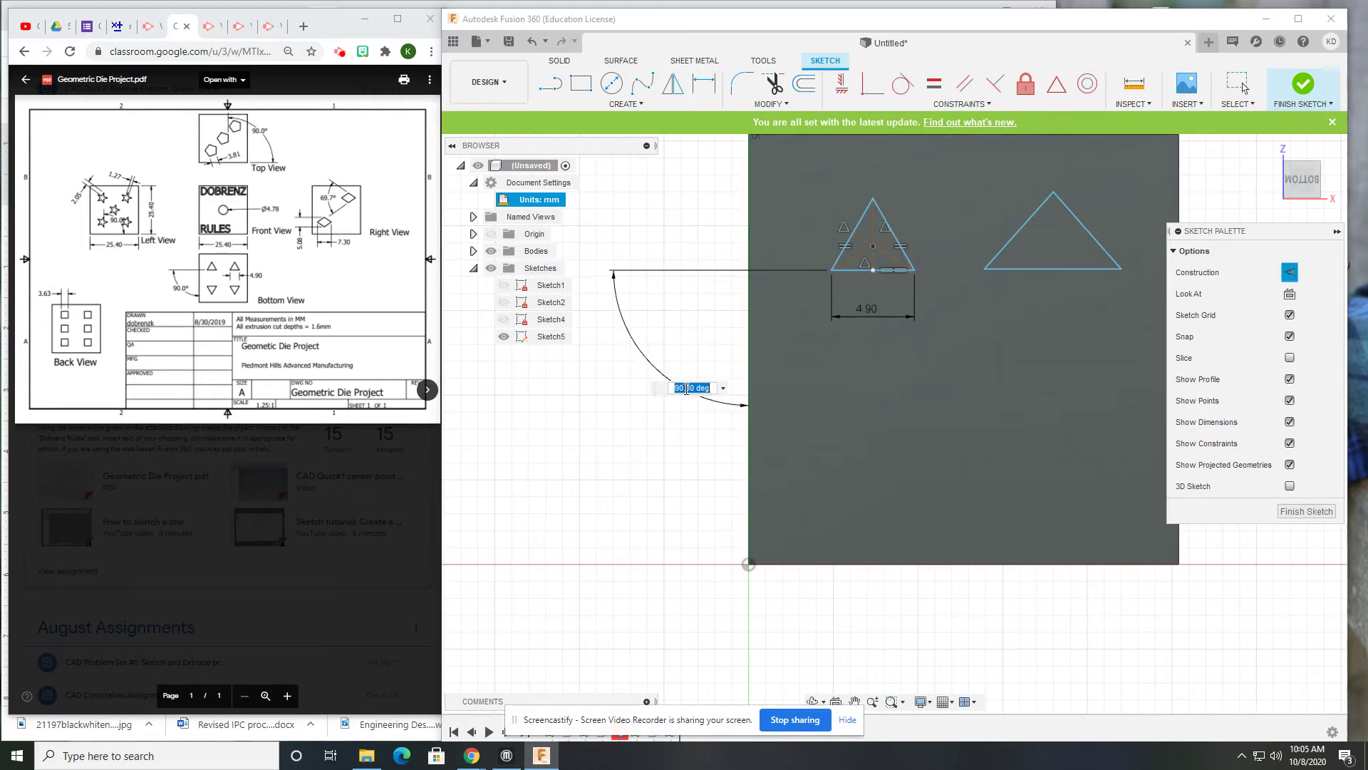
{"action": "key", "text": "Return"}
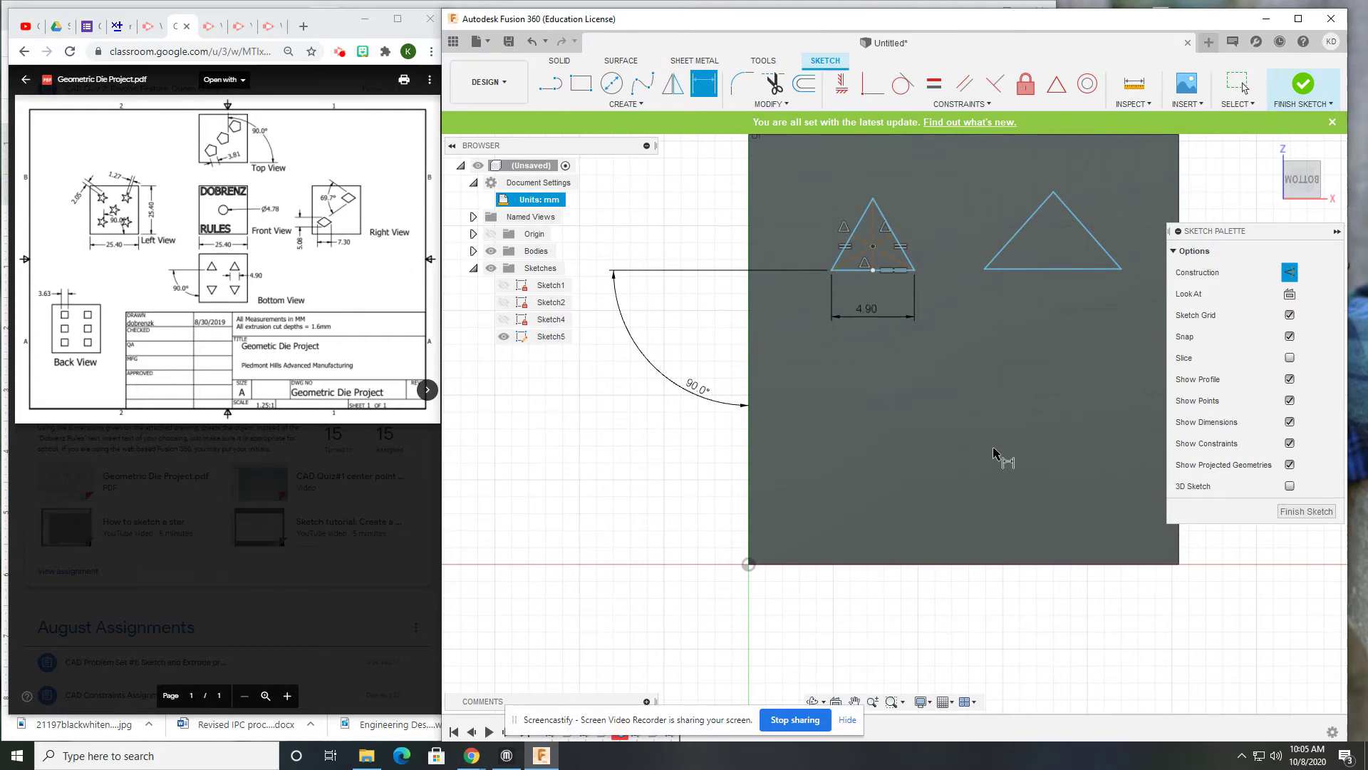
{"action": "key", "text": "Escape"}
Delete the whole right triangle from the sketch
{"action": "scroll", "coordinate": [968, 378], "scroll_direction": "down", "scroll_amount": 2}
{"action": "scroll", "coordinate": [941, 370], "scroll_direction": "up", "scroll_amount": 2}
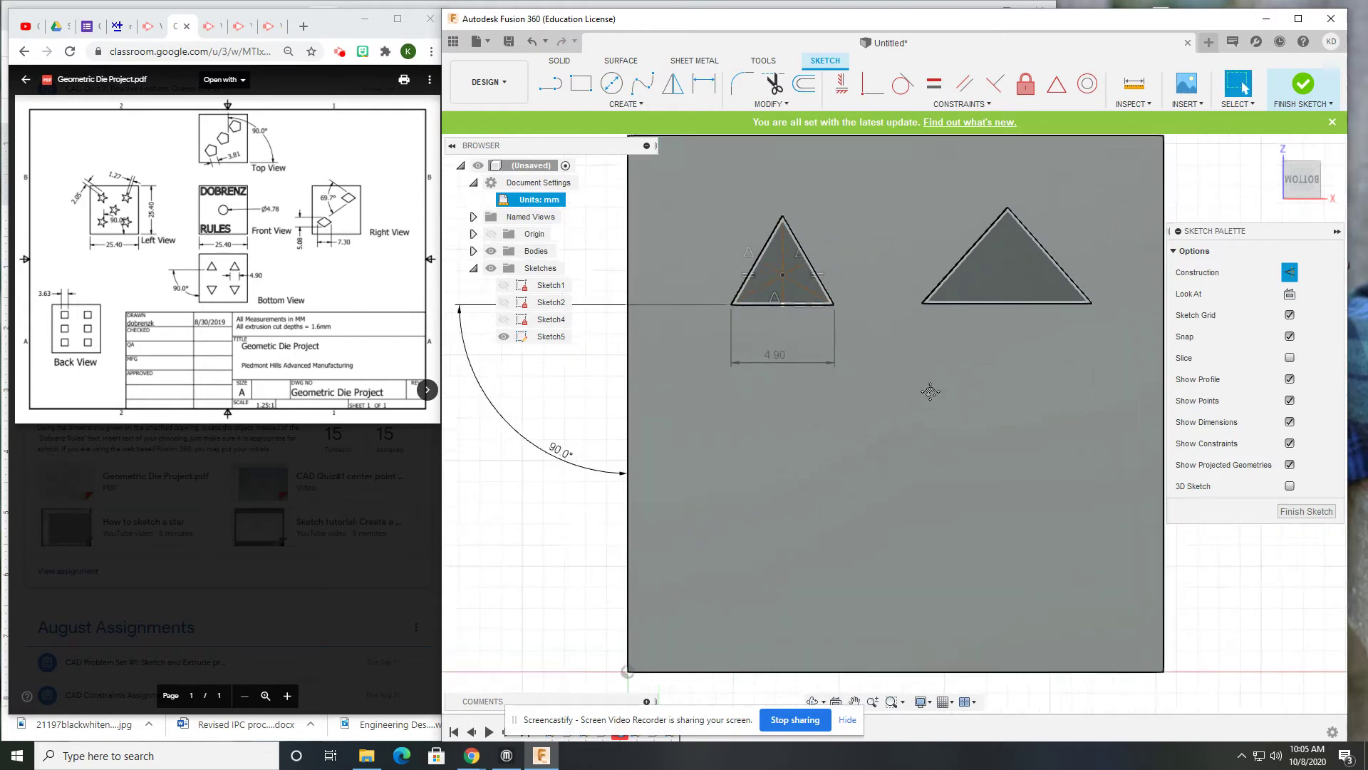
{"action": "middle_click_drag", "start_coordinate": [932, 391], "coordinate": [901, 439]}
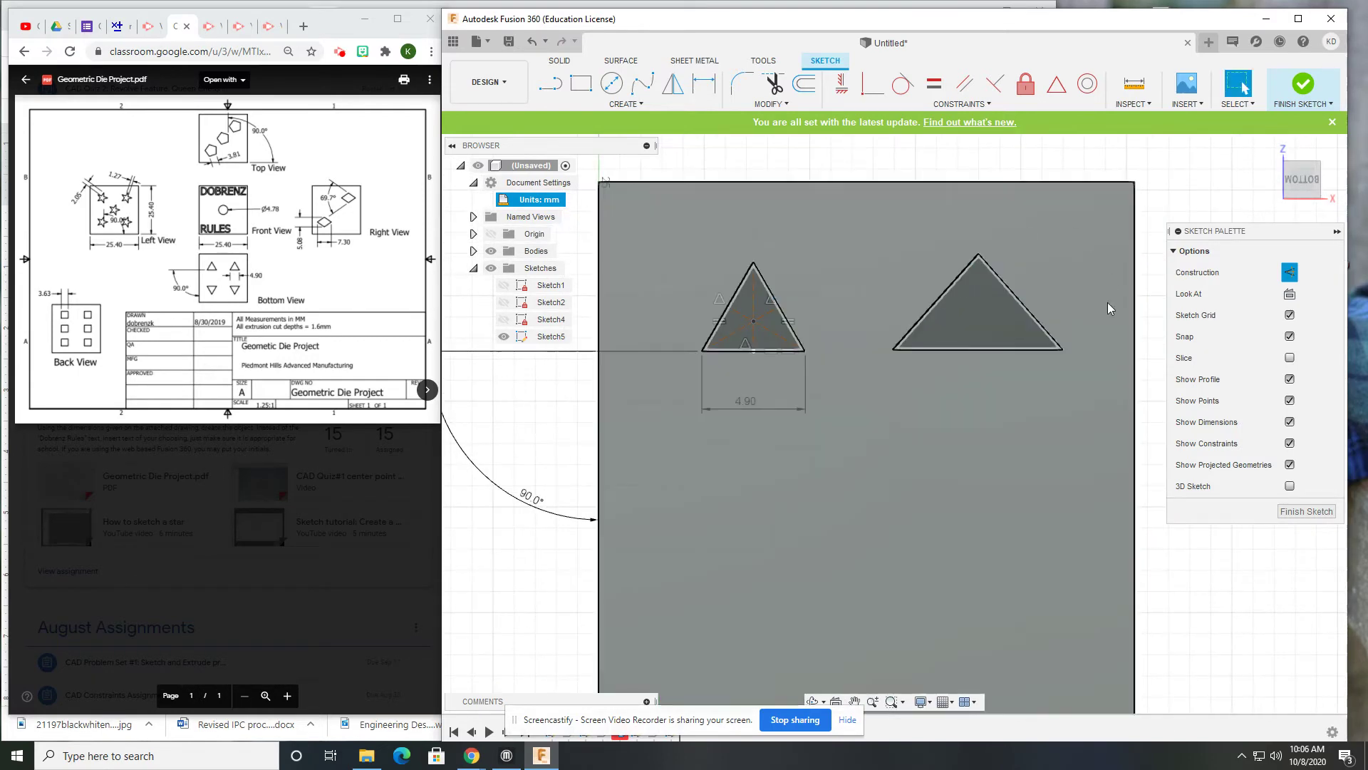
{"action": "left_click", "coordinate": [1079, 410]}
{"action": "left_click_drag", "start_coordinate": [1103, 376], "coordinate": [863, 235]}
{"action": "key", "text": "Delete"}
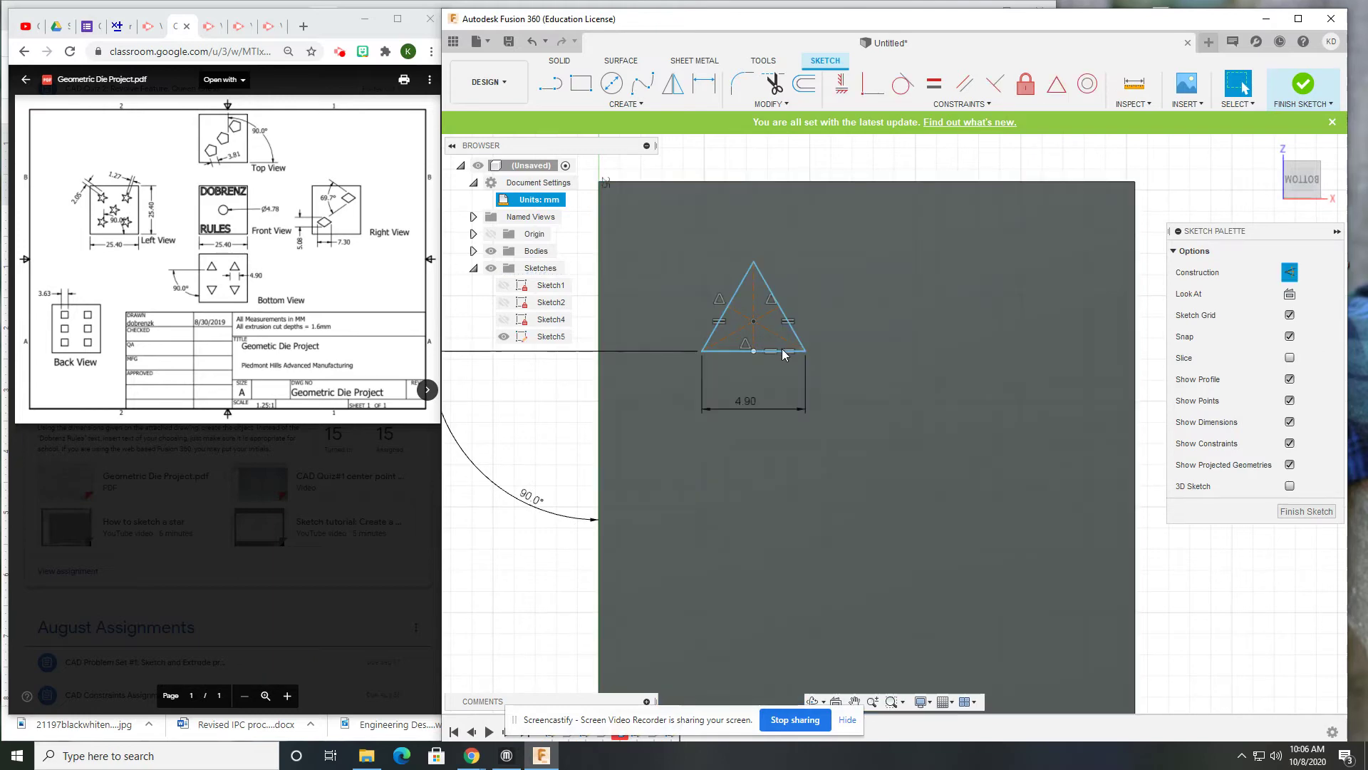
Select the entire remaining triangle and move it across to the right half of the face
{"action": "left_click", "coordinate": [782, 349]}
{"action": "left_click", "coordinate": [825, 362]}
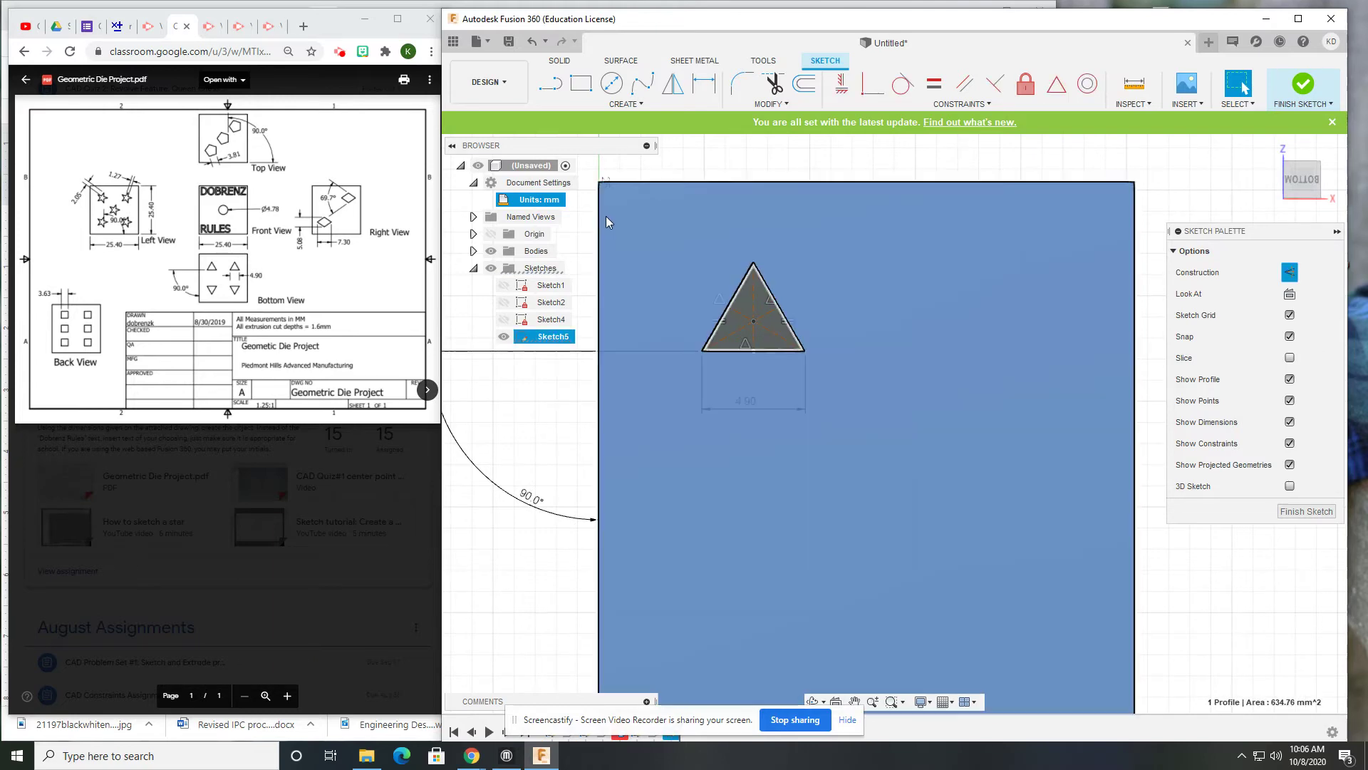
{"action": "left_click", "coordinate": [602, 239]}
{"action": "left_click_drag", "start_coordinate": [630, 204], "coordinate": [849, 385]}
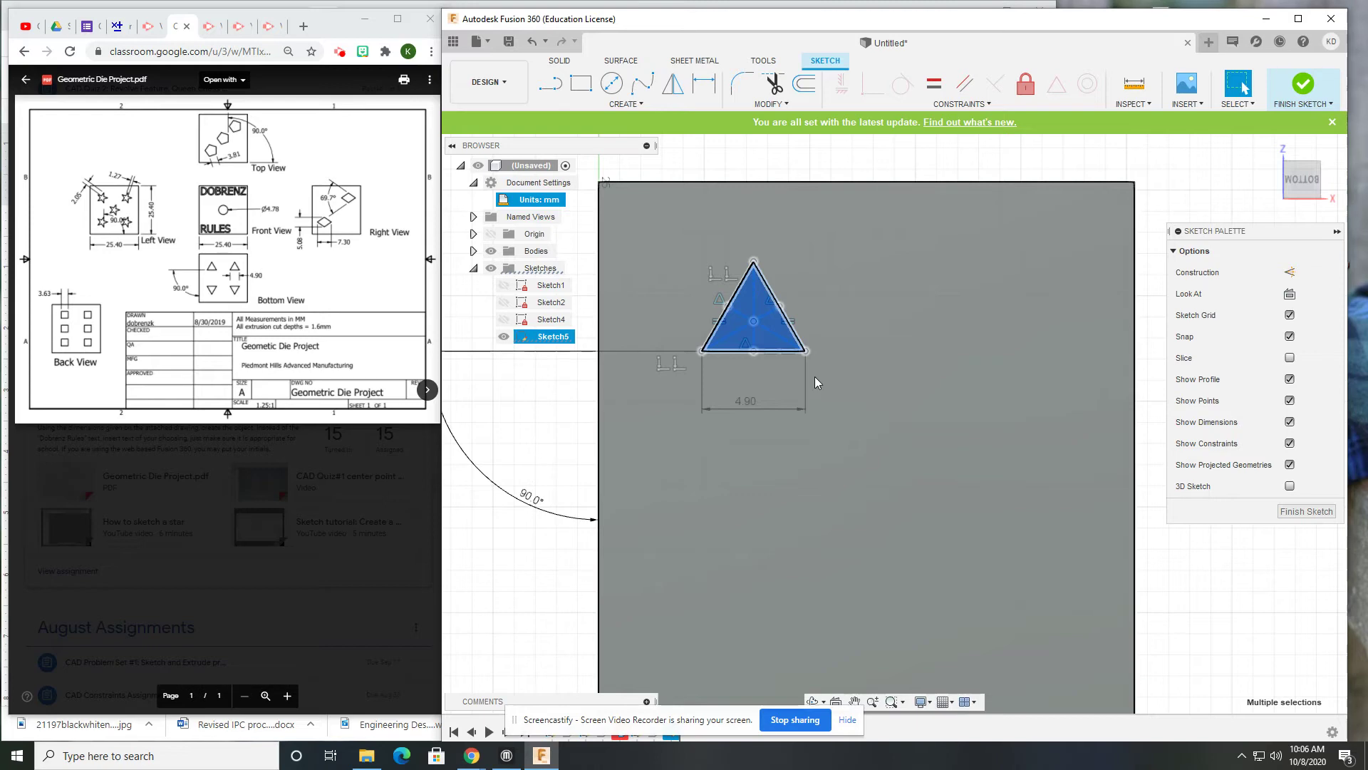
{"action": "scroll", "coordinate": [801, 412], "scroll_direction": "down", "scroll_amount": 1}
{"action": "scroll", "coordinate": [796, 408], "scroll_direction": "up", "scroll_amount": 1}
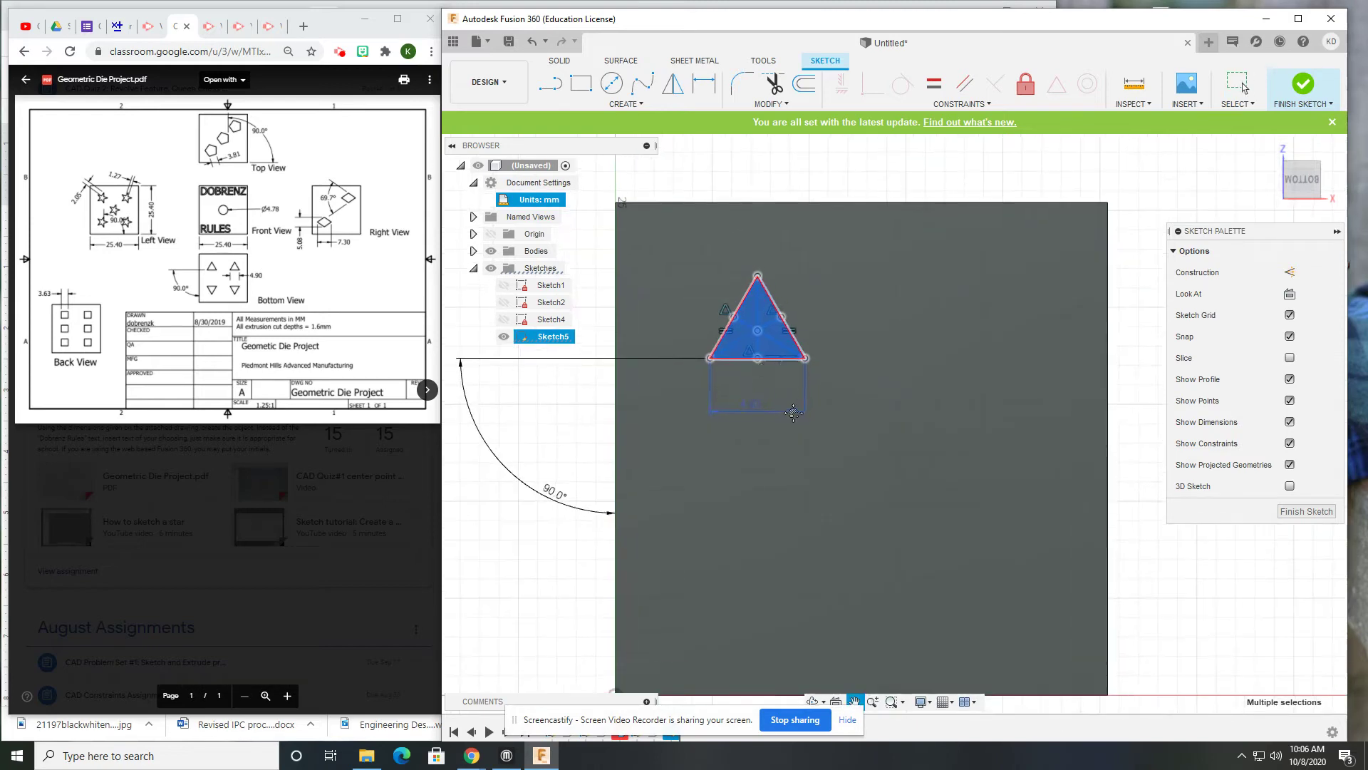
{"action": "scroll", "coordinate": [792, 406], "scroll_direction": "down", "scroll_amount": 1}
{"action": "left_click_drag", "start_coordinate": [760, 336], "coordinate": [905, 338]}
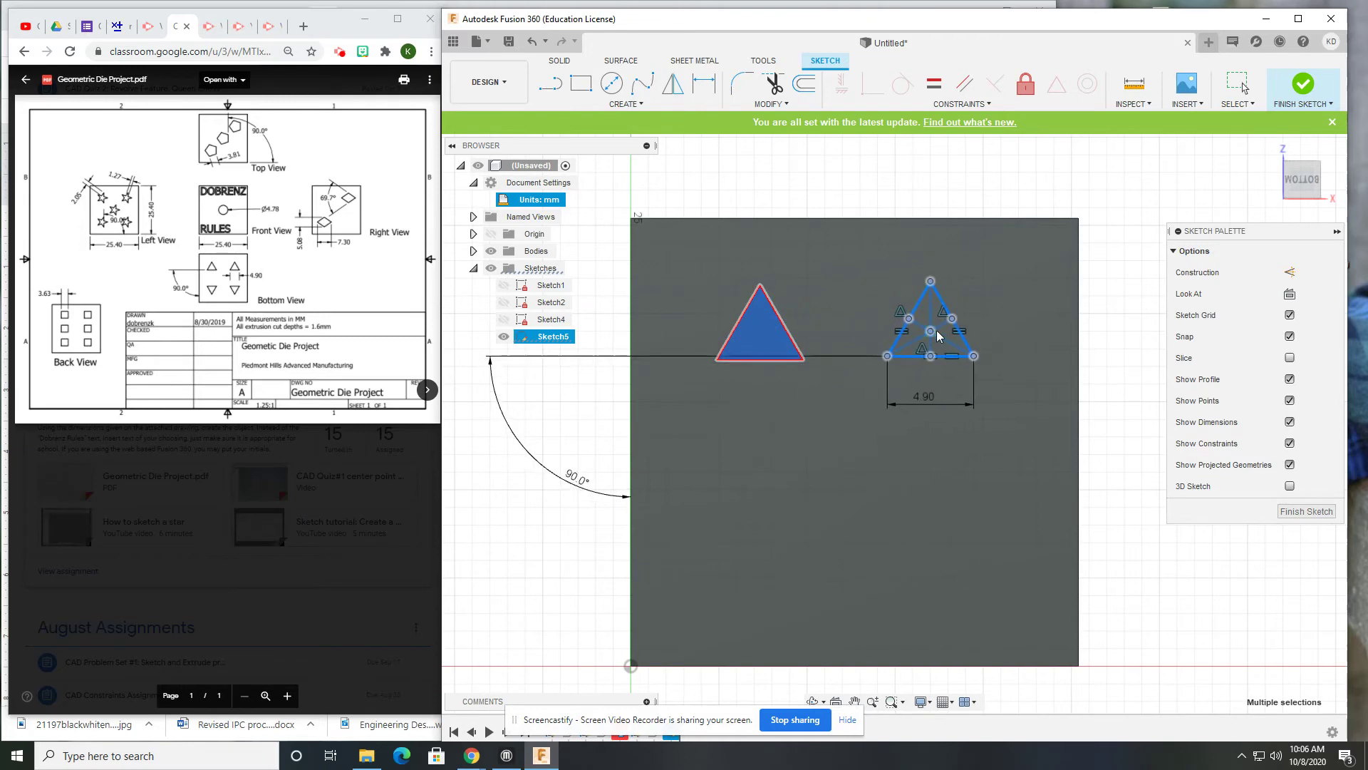
{"action": "left_click", "coordinate": [955, 342]}
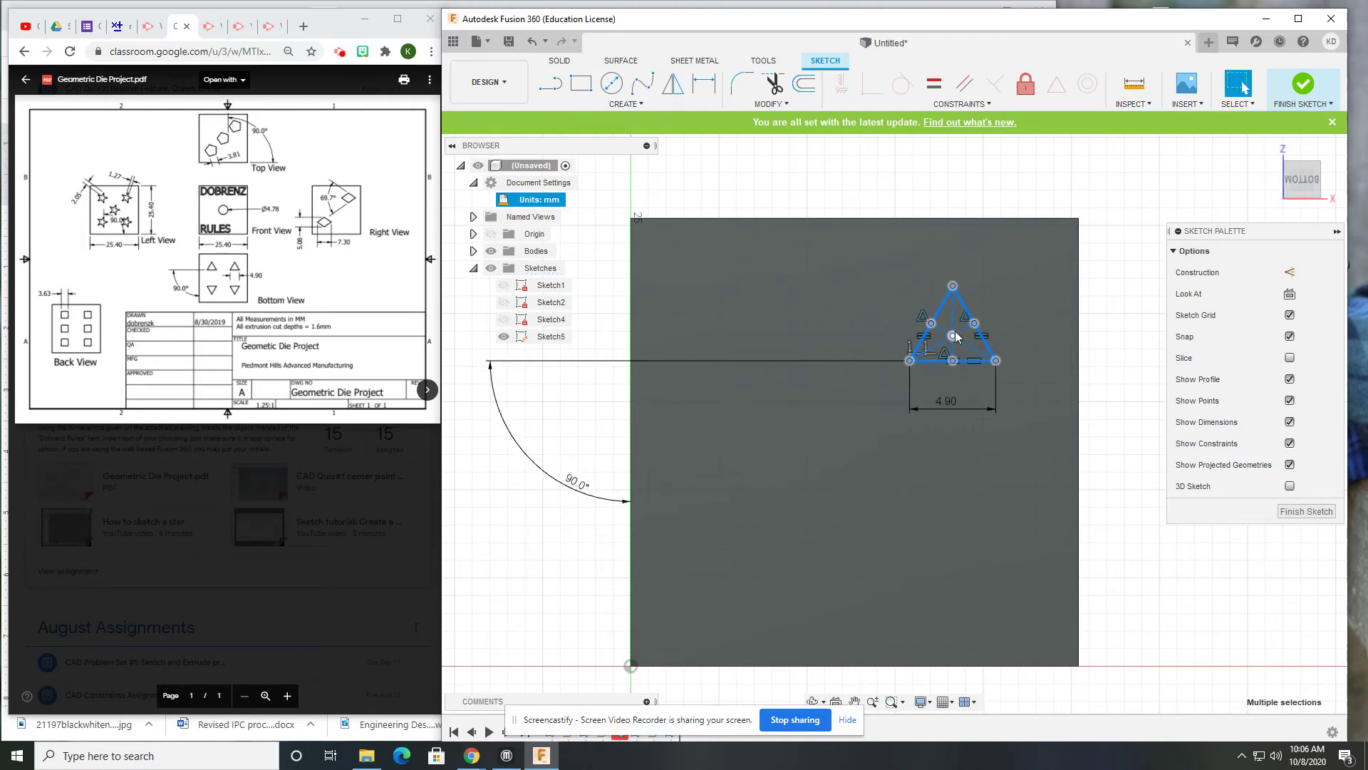
Move the triangle back toward the face's upper left by its center point, and undo the triangle moves
{"action": "left_click", "coordinate": [1037, 422]}
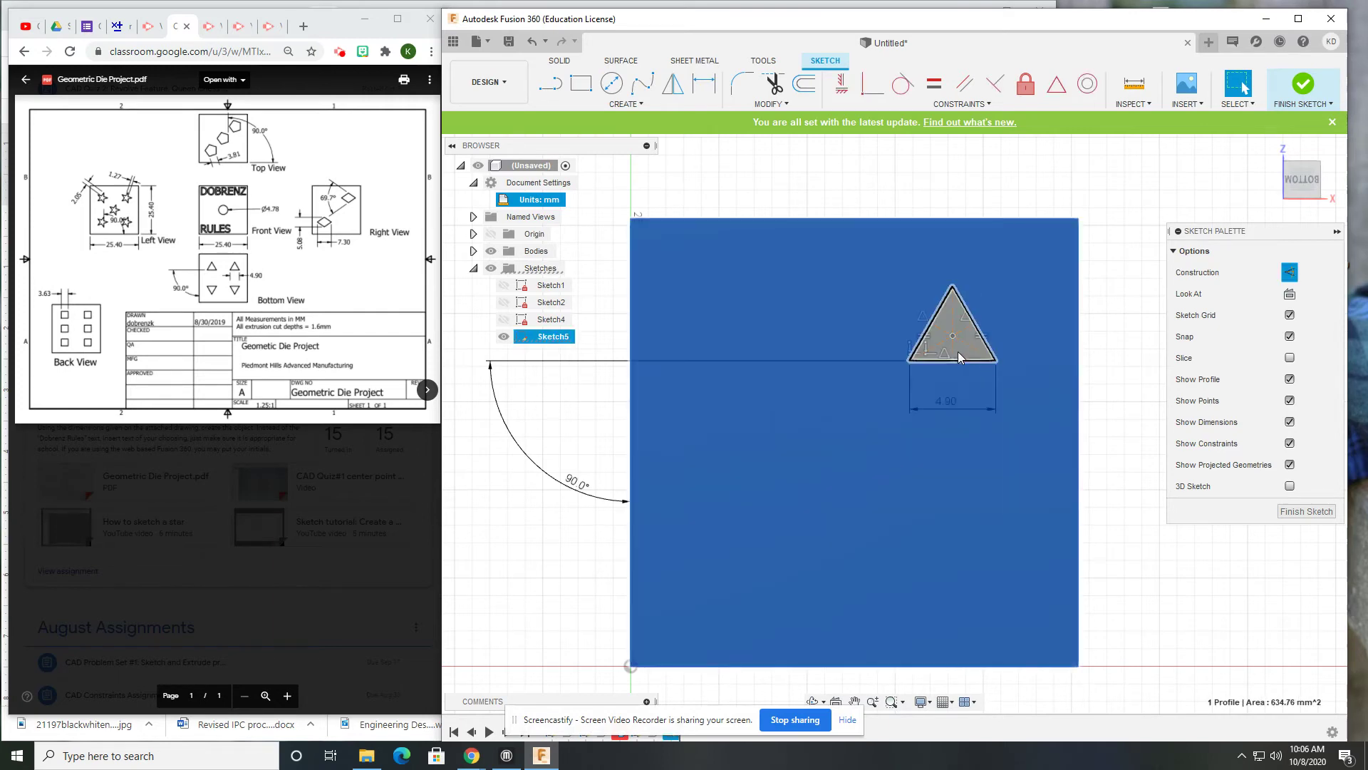
{"action": "left_click_drag", "start_coordinate": [831, 360], "coordinate": [788, 304]}
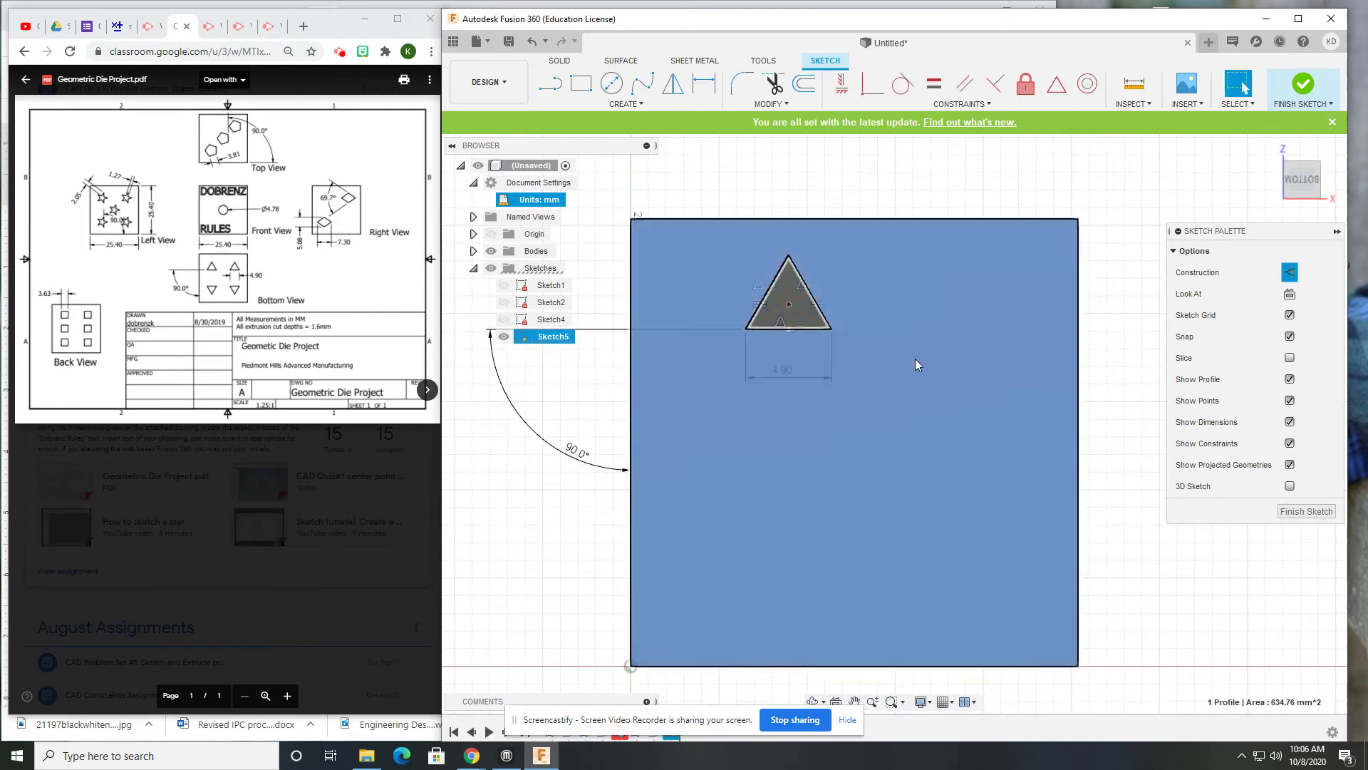
{"action": "left_click_drag", "start_coordinate": [916, 358], "coordinate": [713, 244]}
{"action": "left_click", "coordinate": [848, 323]}
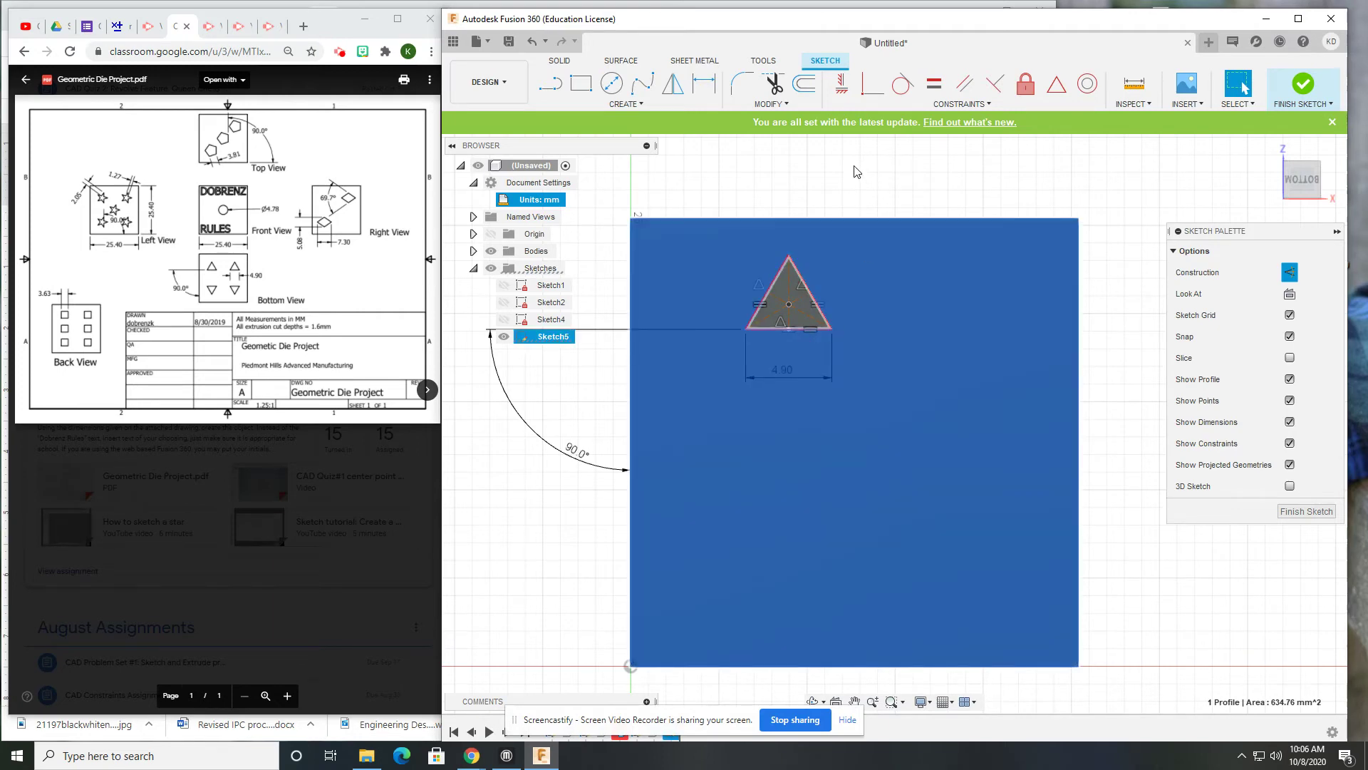
{"action": "key", "text": "ctrl+z"}
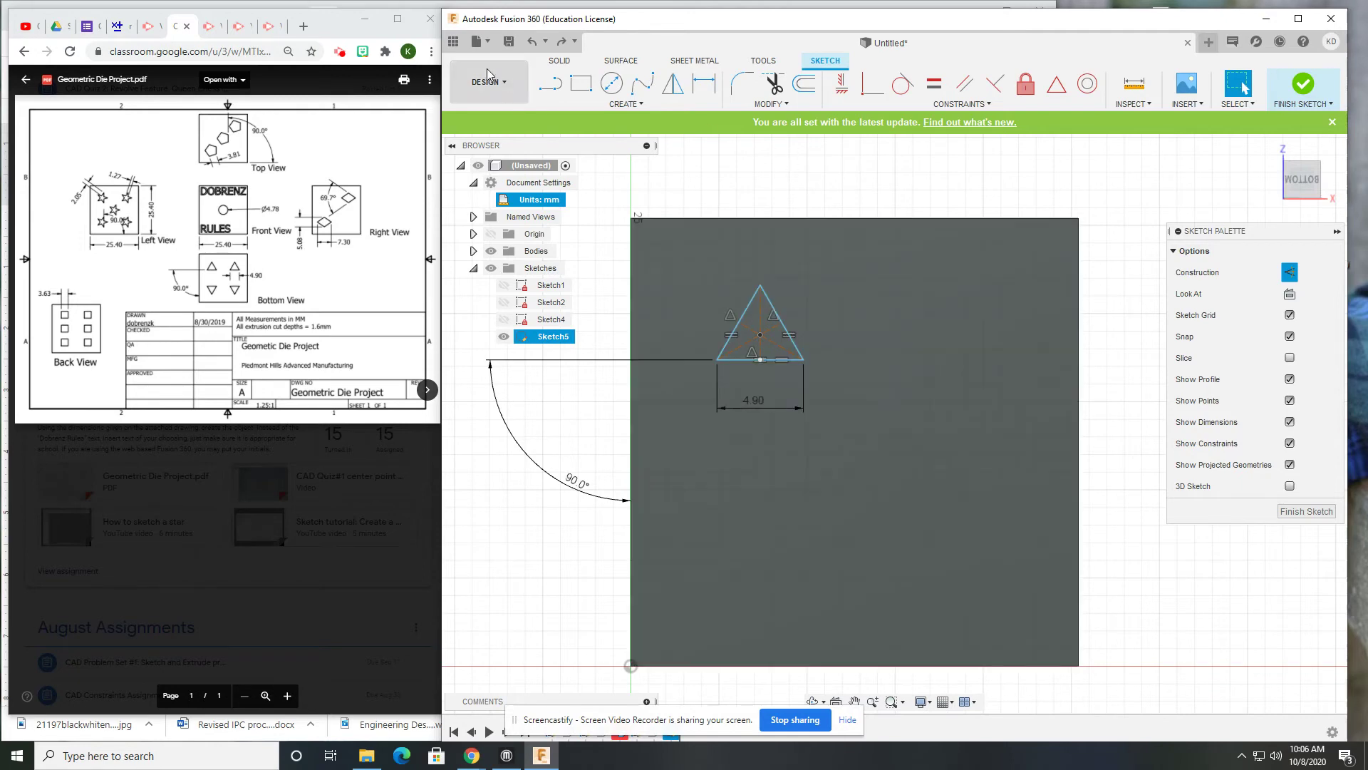
Draw vertical and horizontal construction lines across the face, joining the midpoints of its opposite edges
{"action": "left_click", "coordinate": [552, 84]}
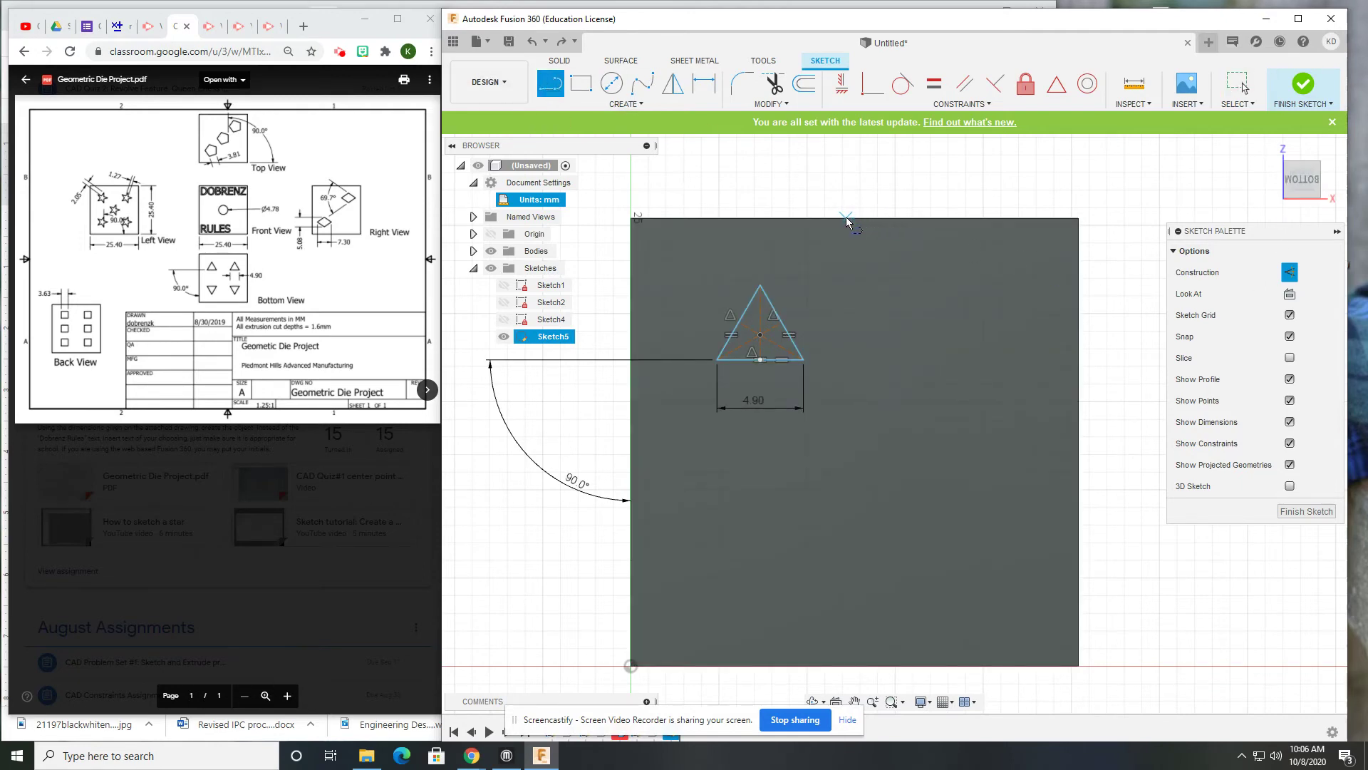
{"action": "left_click", "coordinate": [854, 218]}
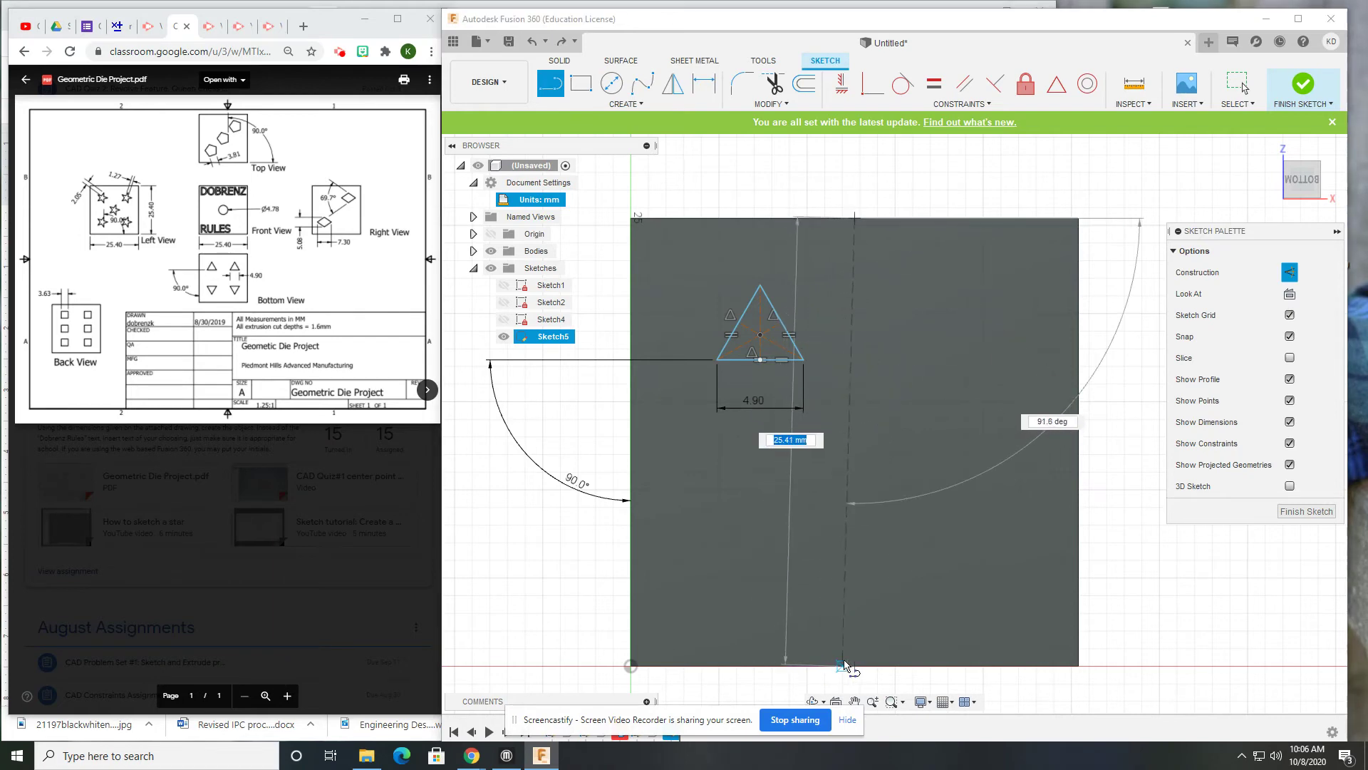
{"action": "left_click", "coordinate": [857, 665]}
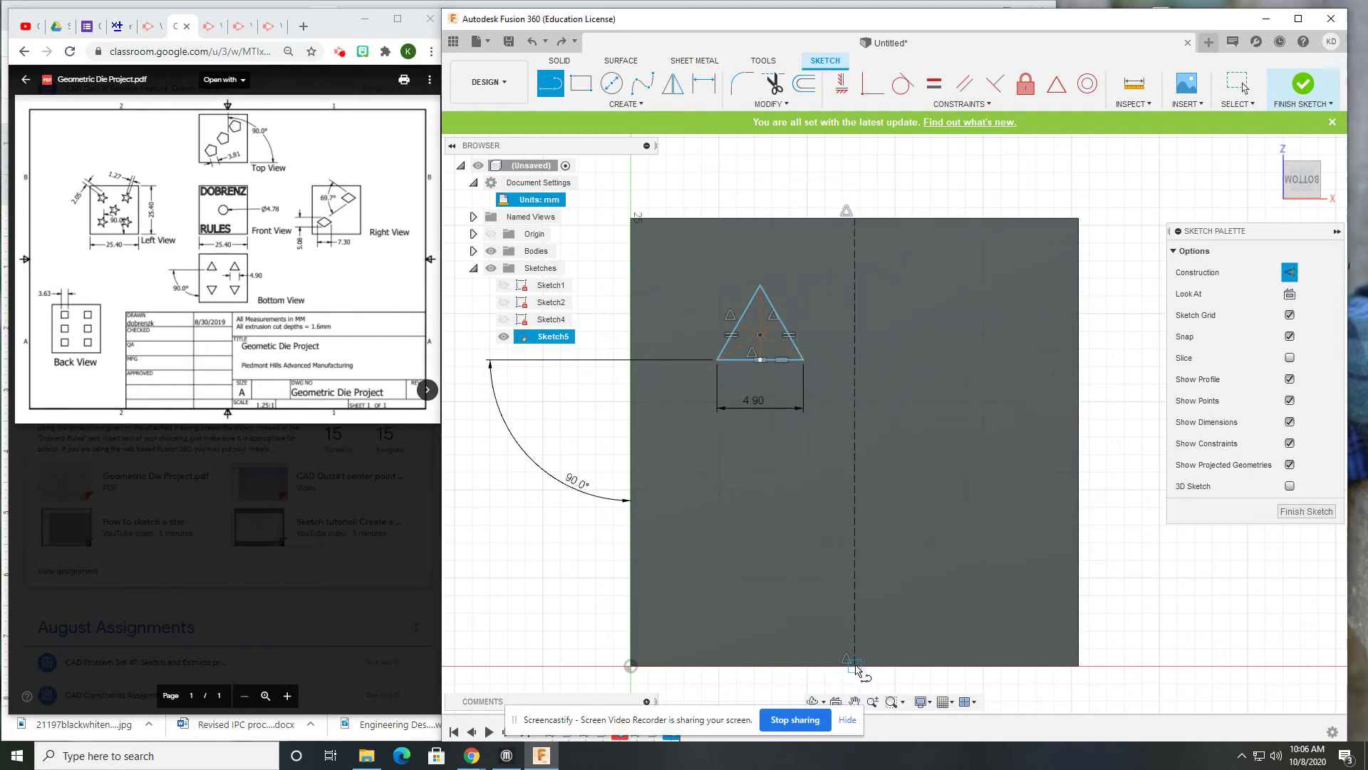
{"action": "left_click", "coordinate": [632, 444]}
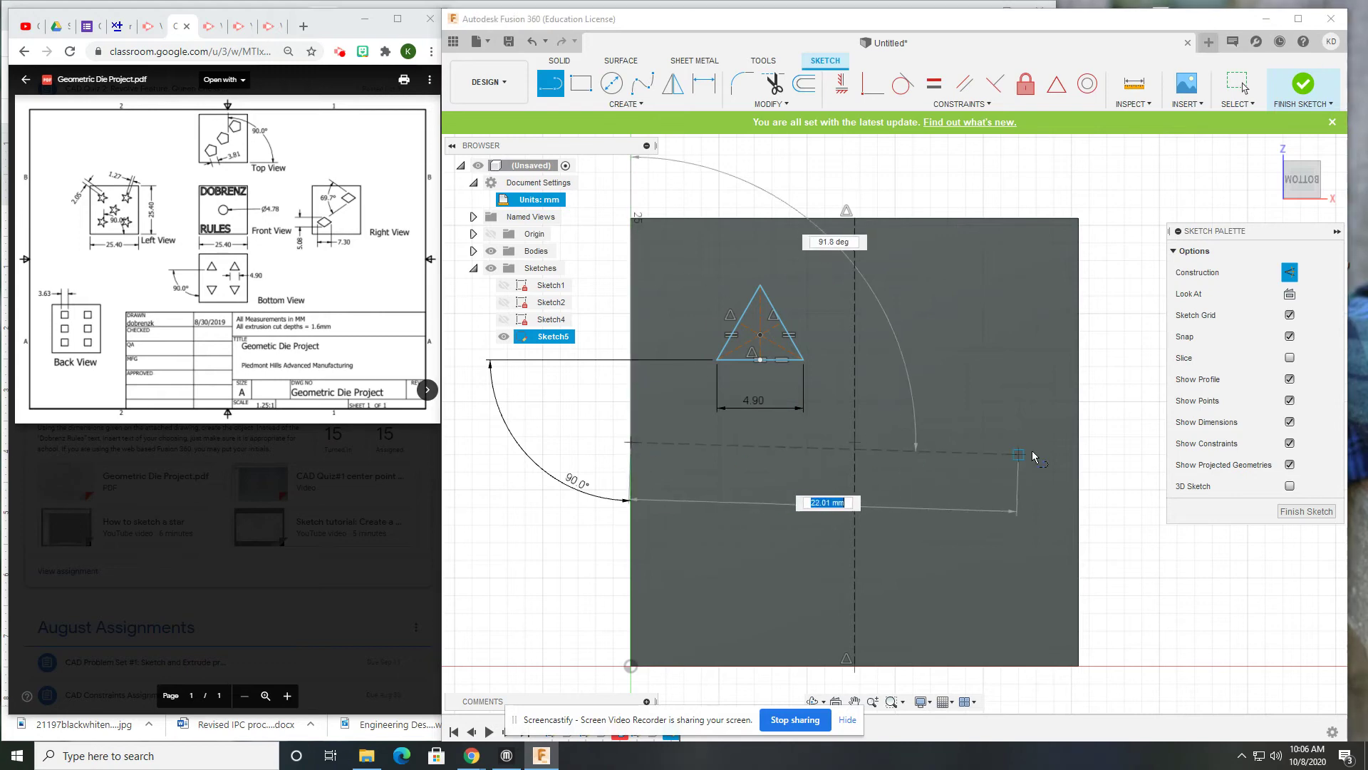
{"action": "left_click", "coordinate": [1080, 444]}
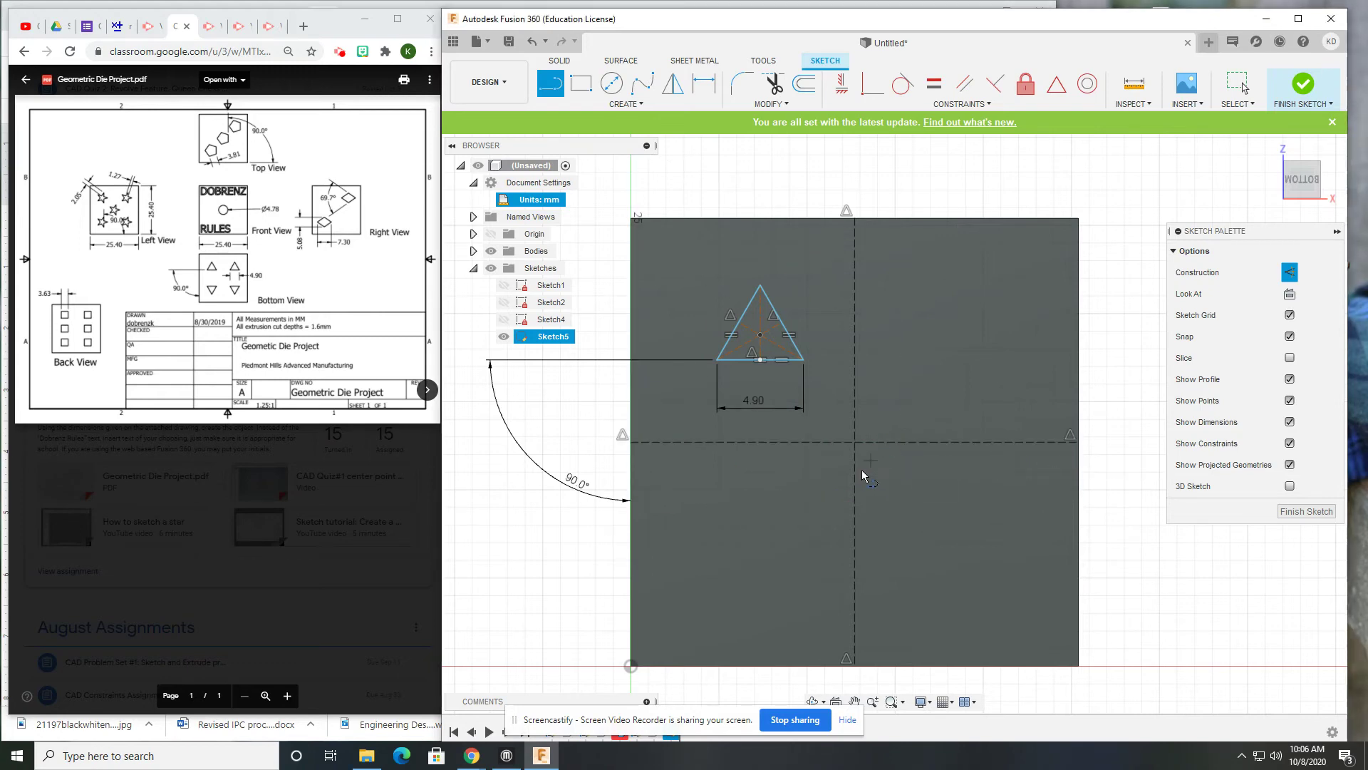
{"action": "key", "text": "Escape"}
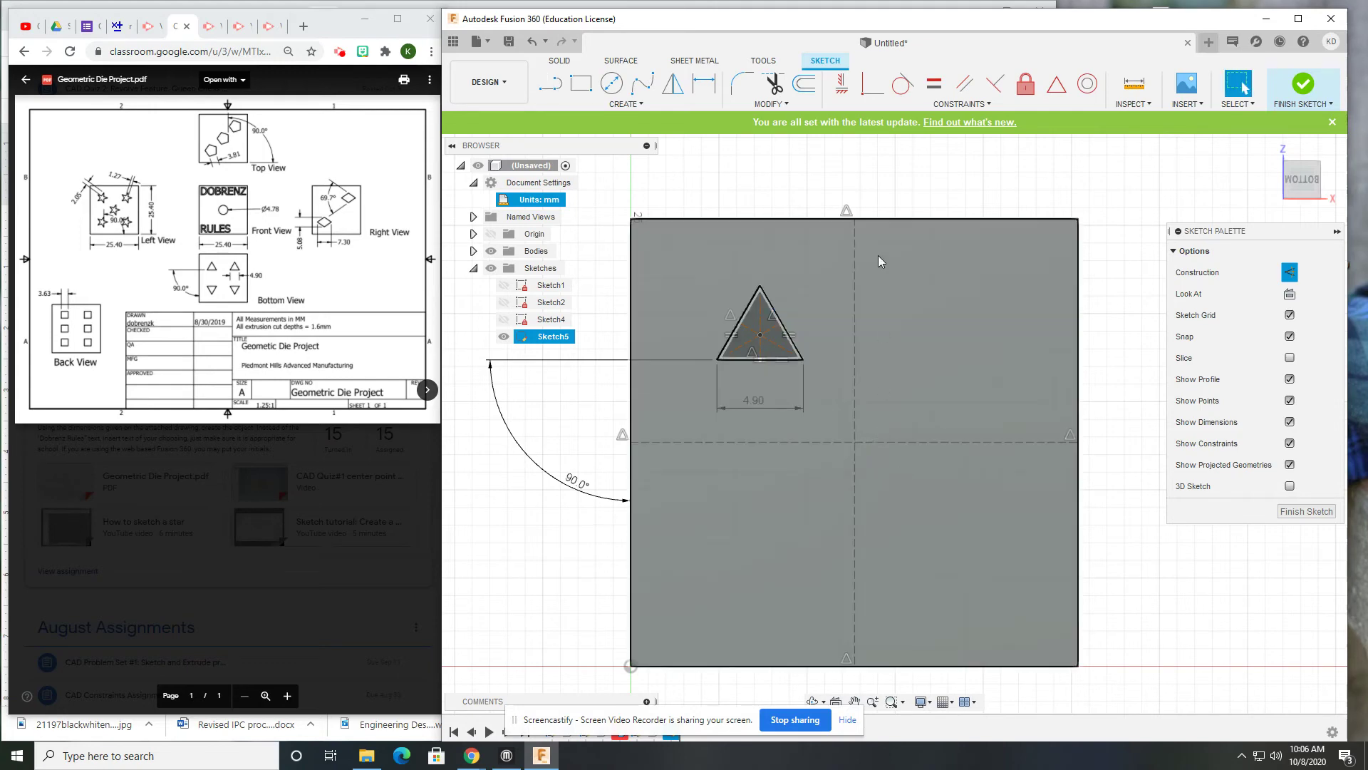
{"action": "key", "text": "d"}
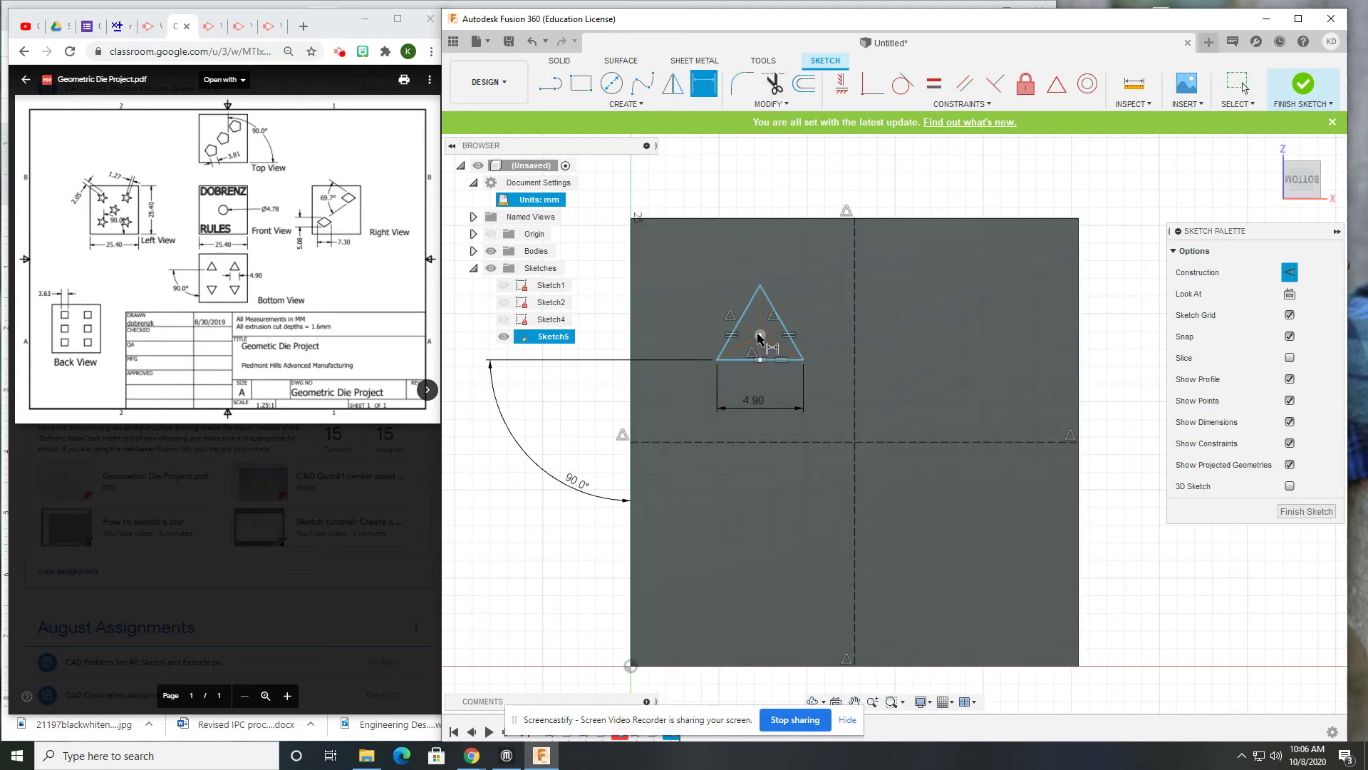
{"action": "left_click", "coordinate": [760, 335]}
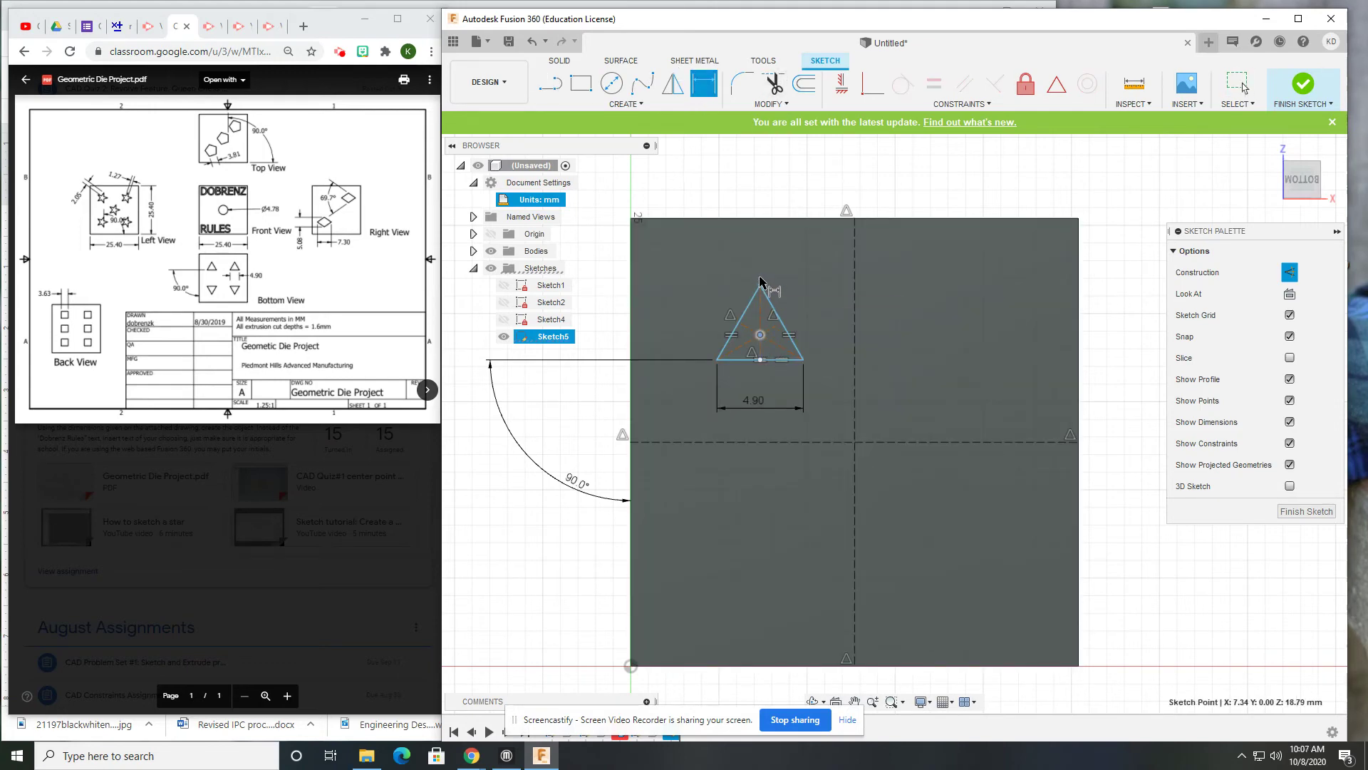
{"action": "key", "text": "Escape"}
Dimension the vertical distance from the face's upper edge to the triangle's center point as 25.4/4 mm
{"action": "left_click", "coordinate": [704, 84]}
{"action": "left_click", "coordinate": [755, 218]}
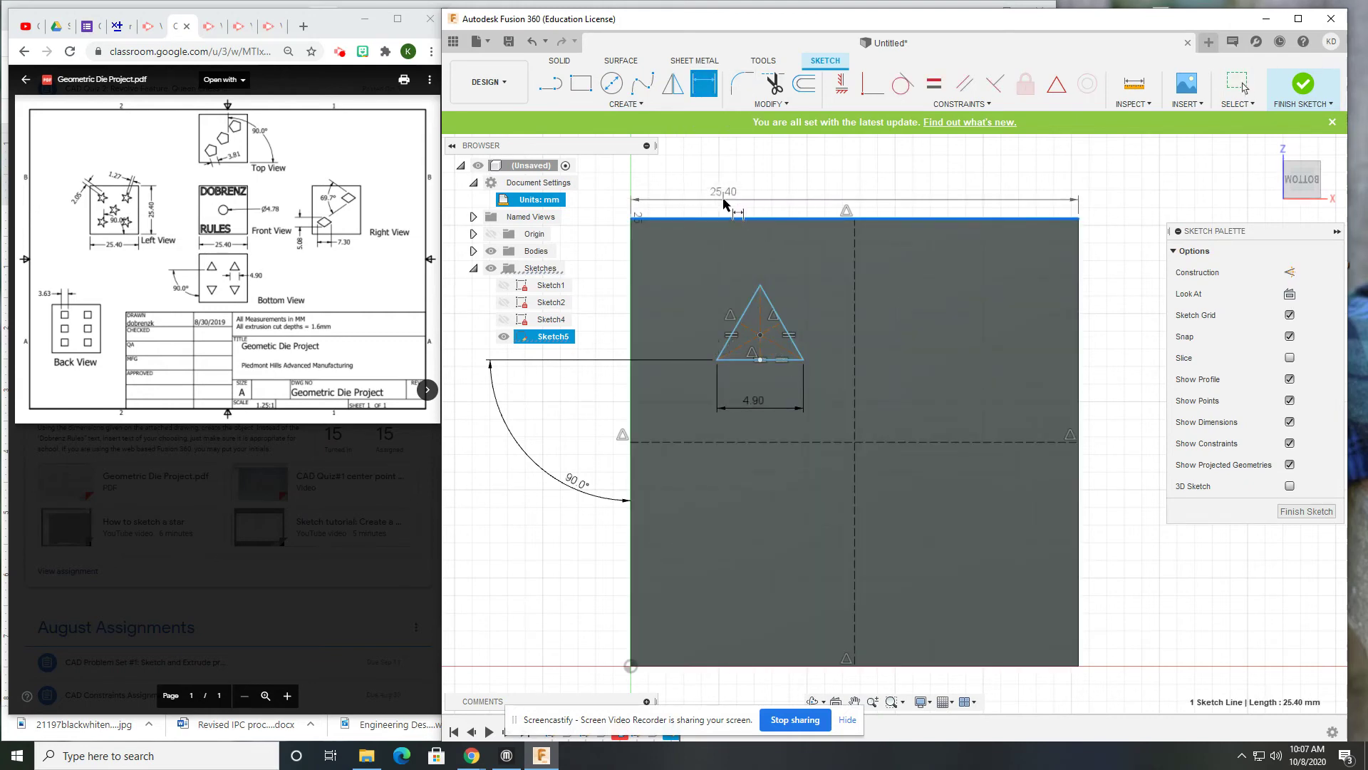
{"action": "left_click", "coordinate": [759, 335]}
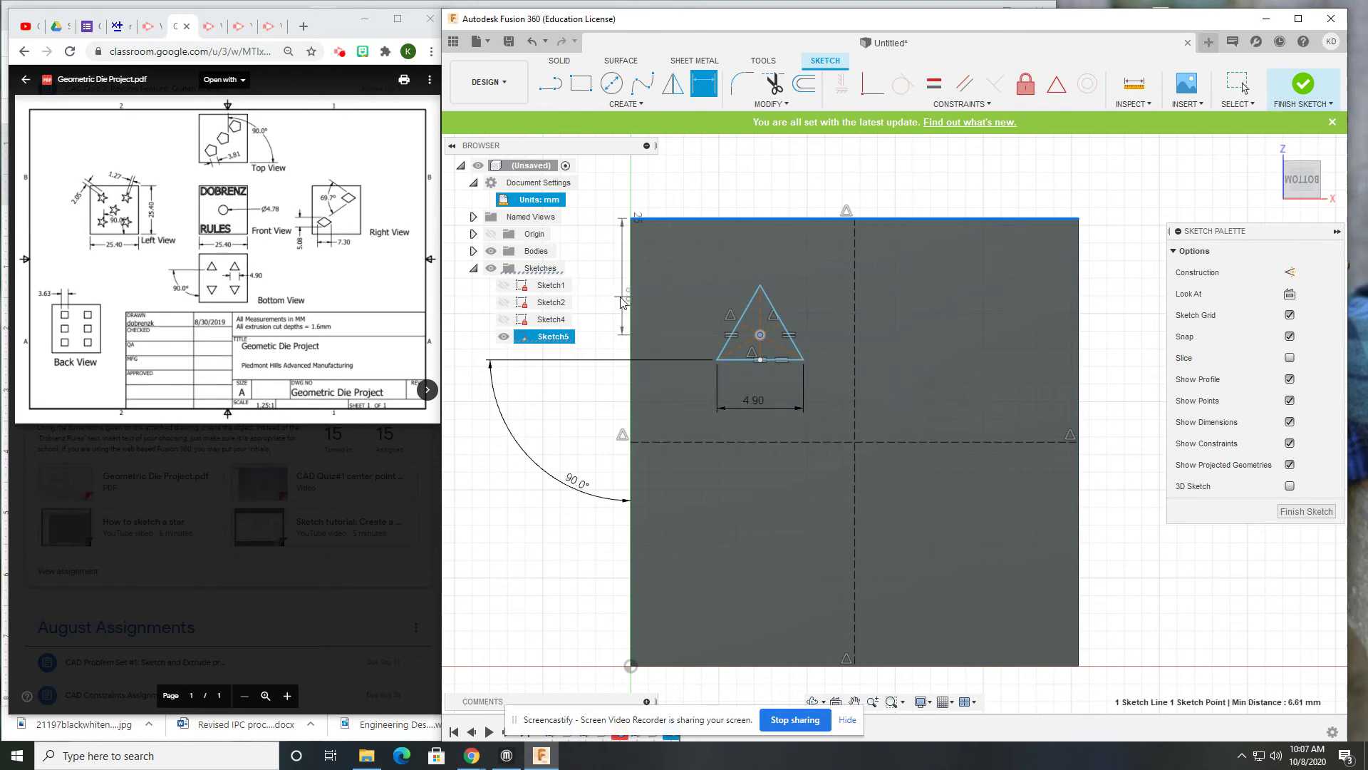
{"action": "left_click", "coordinate": [605, 293]}
{"action": "type", "text": "25."}
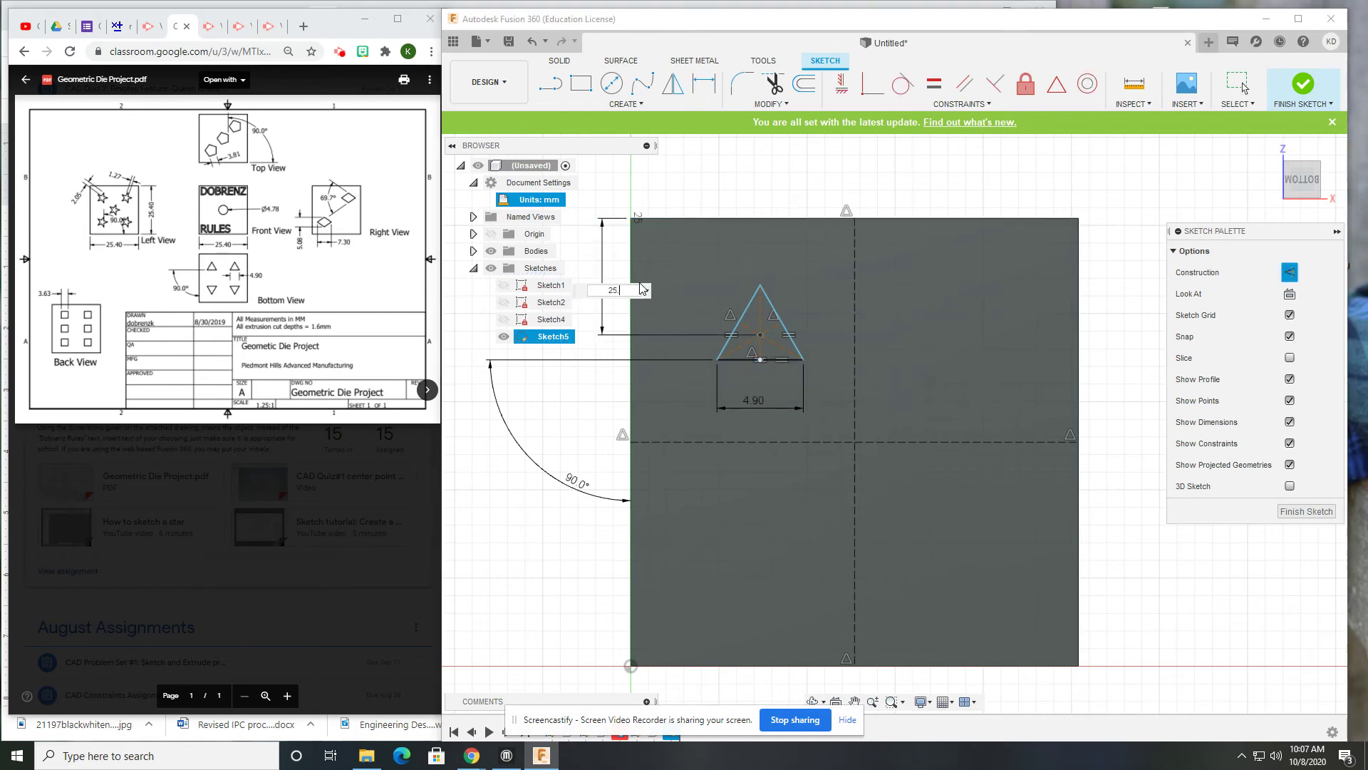
{"action": "type", "text": "4/4"}
{"action": "key", "text": "Return"}
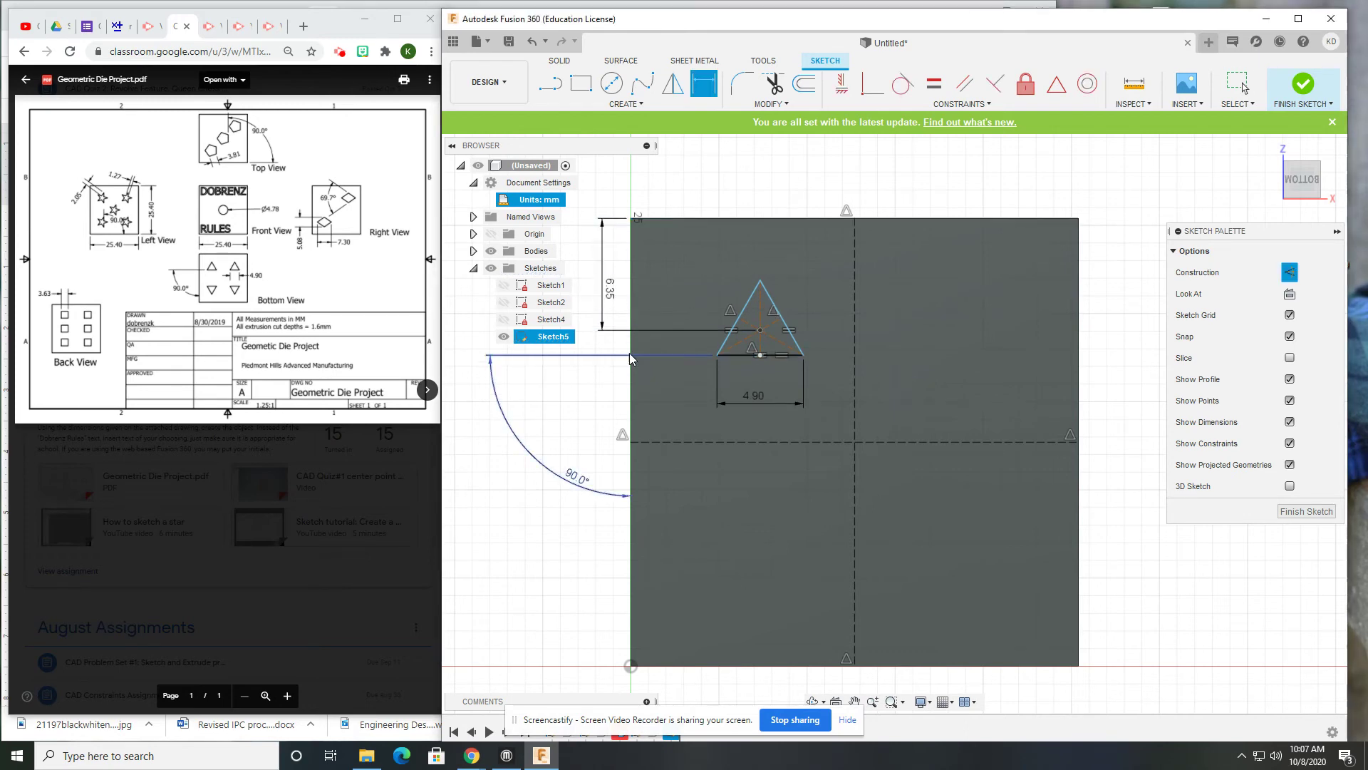
{"action": "left_click", "coordinate": [633, 386]}
{"action": "left_click", "coordinate": [760, 330]}
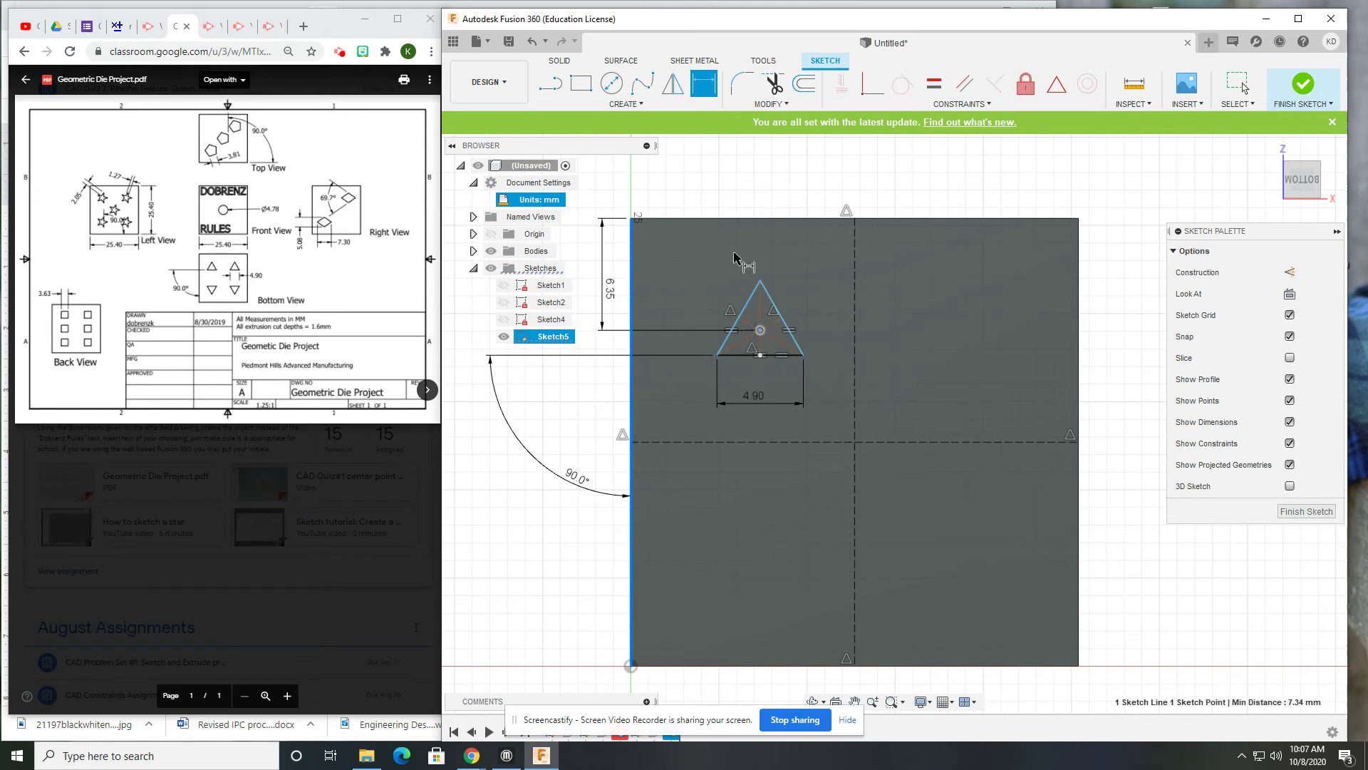
{"action": "left_click", "coordinate": [749, 220]}
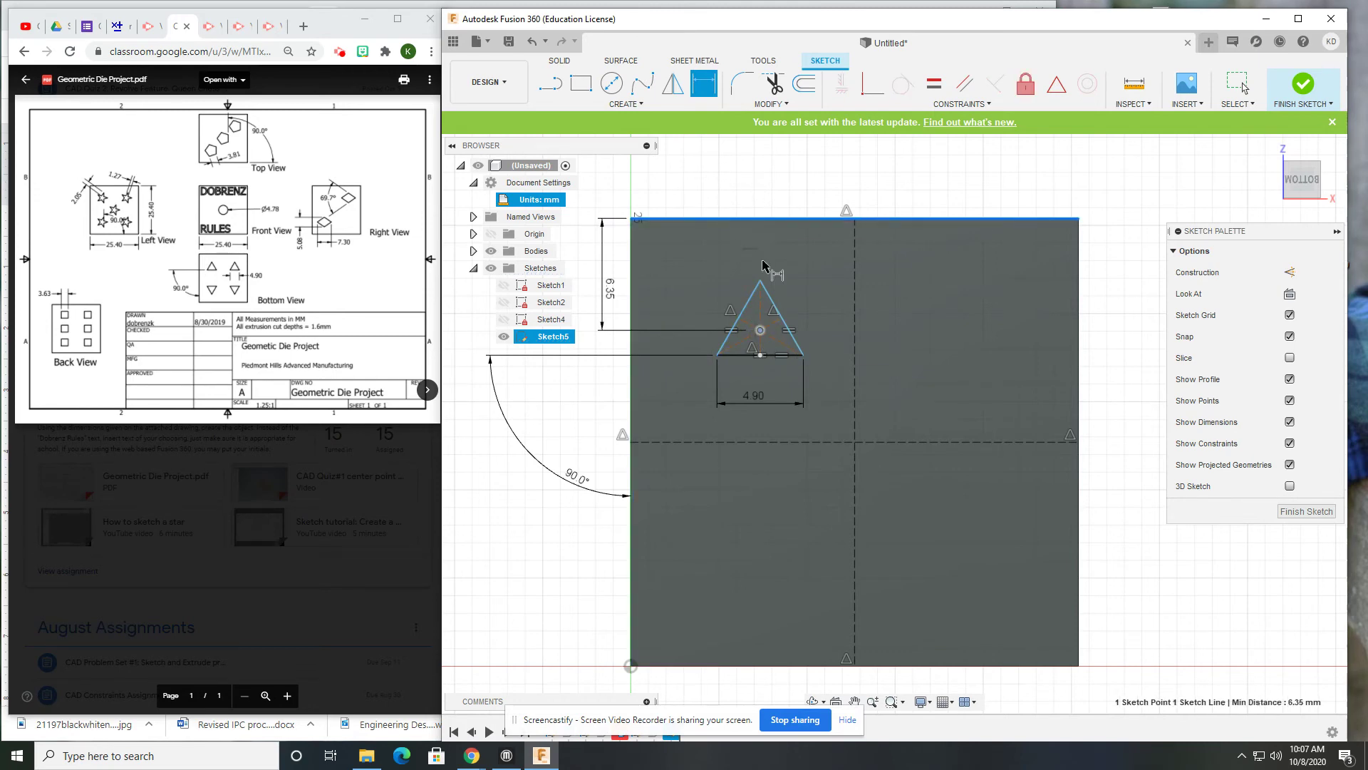
{"action": "key", "text": "Escape"}
Dimension the horizontal distance from the face's left edge to the triangle's center point as 6.35 mm, and leave the Dimension command
{"action": "left_click", "coordinate": [702, 83]}
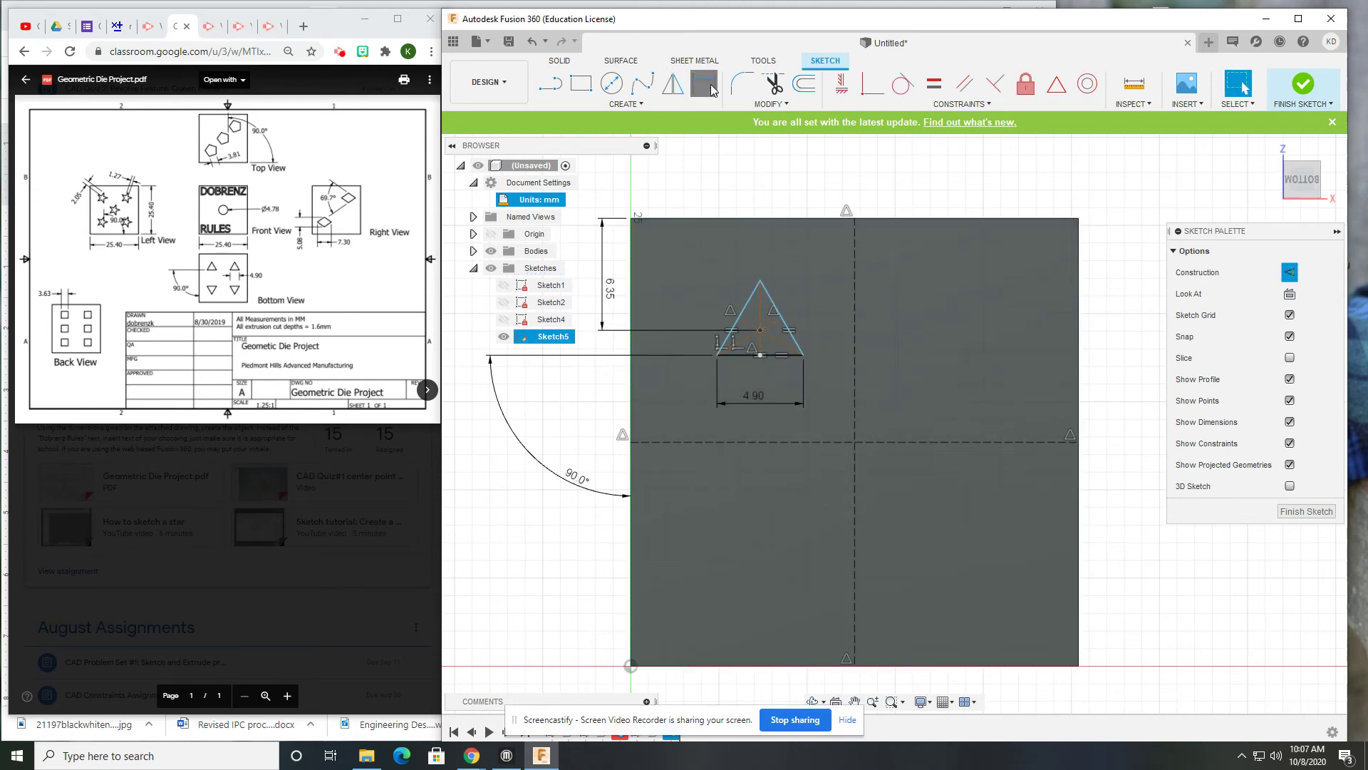
{"action": "left_click", "coordinate": [760, 330]}
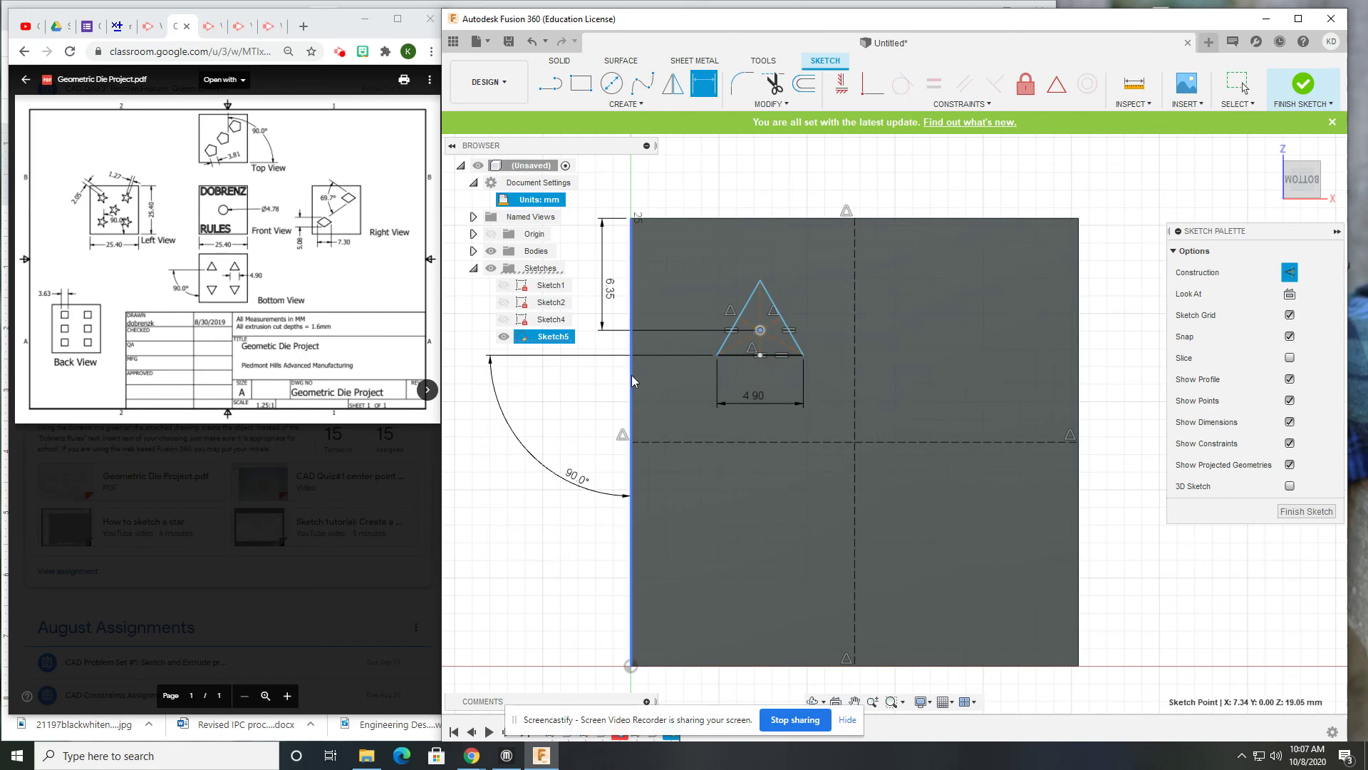
{"action": "left_click", "coordinate": [631, 375]}
{"action": "left_click", "coordinate": [719, 178]}
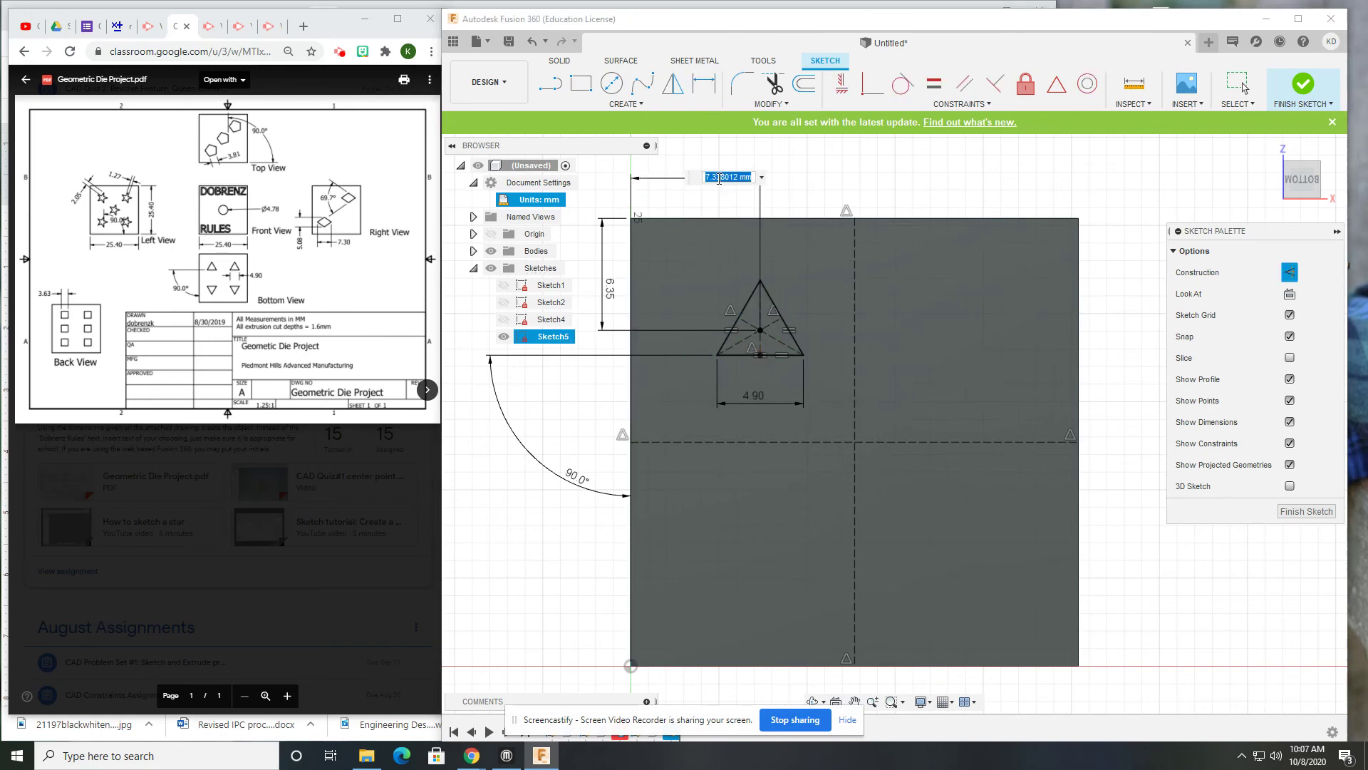
{"action": "type", "text": "25.4/4"}
{"action": "key", "text": "Return"}
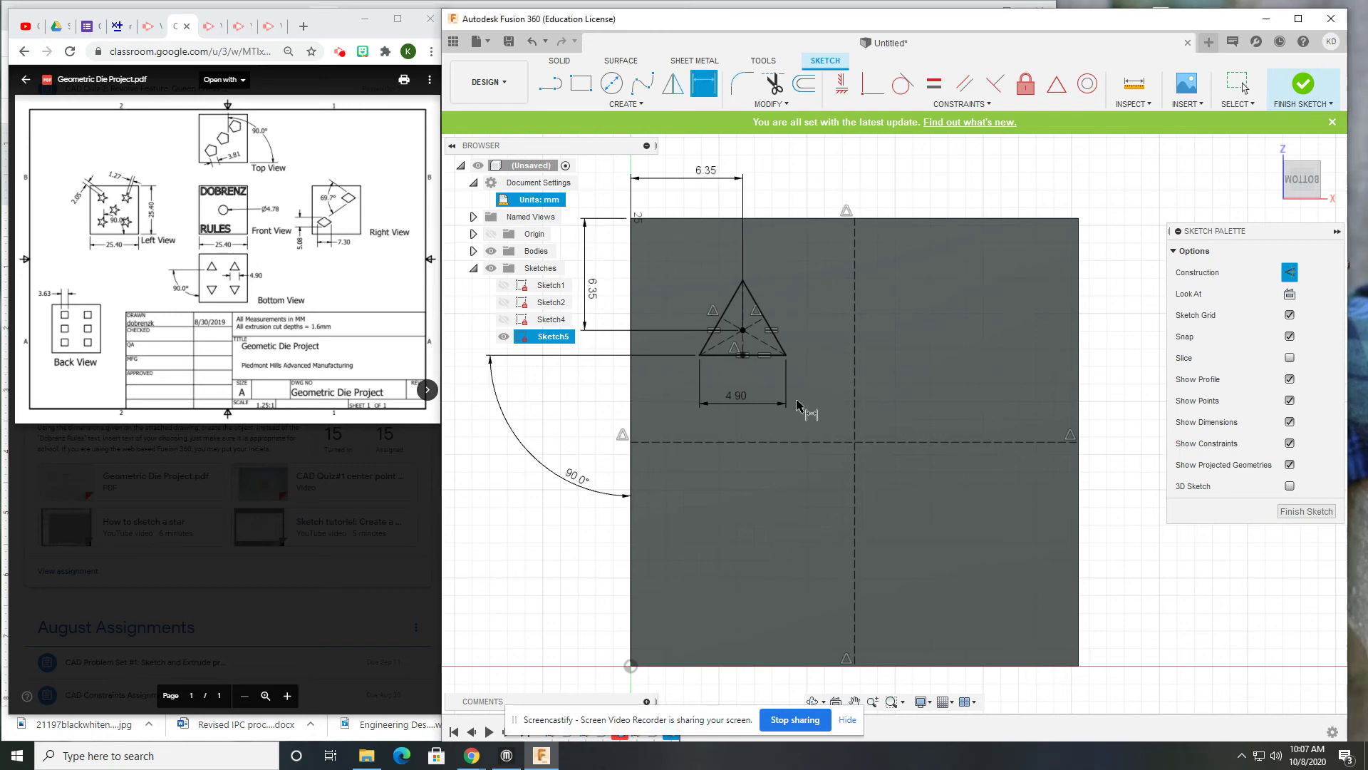
{"action": "middle_click_drag", "start_coordinate": [796, 394], "coordinate": [838, 401]}
{"action": "key", "text": "d"}
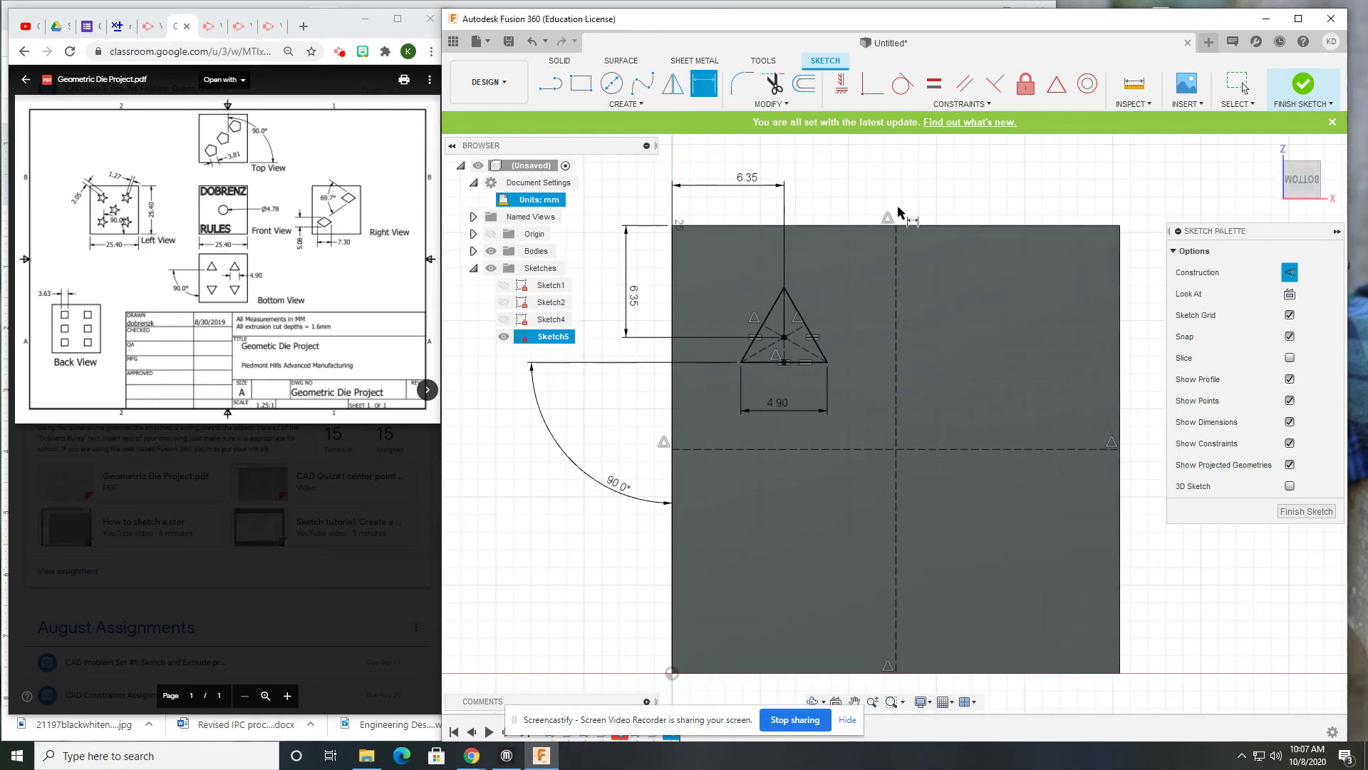
{"action": "key", "text": "Escape"}
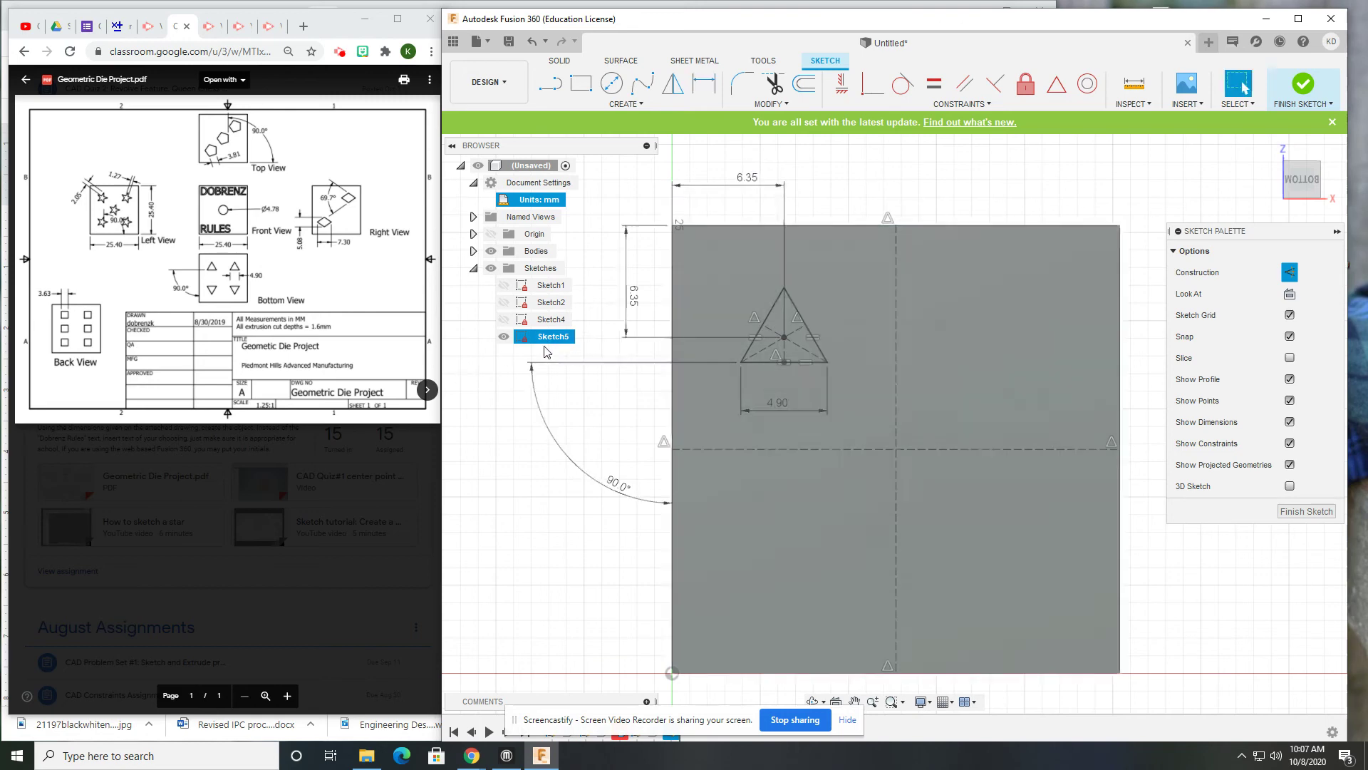
Mirror the whole triangle, including its inner construction geometry, across the face's vertical centerline
{"action": "mouse_move", "coordinate": [868, 396]}
{"action": "left_mouse_down"}
{"action": "mouse_move", "coordinate": [717, 271]}
{"action": "mouse_move", "coordinate": [823, 389]}
{"action": "mouse_move", "coordinate": [857, 404]}
{"action": "mouse_move", "coordinate": [847, 397]}
{"action": "left_mouse_up"}
{"action": "key", "text": "Escape"}
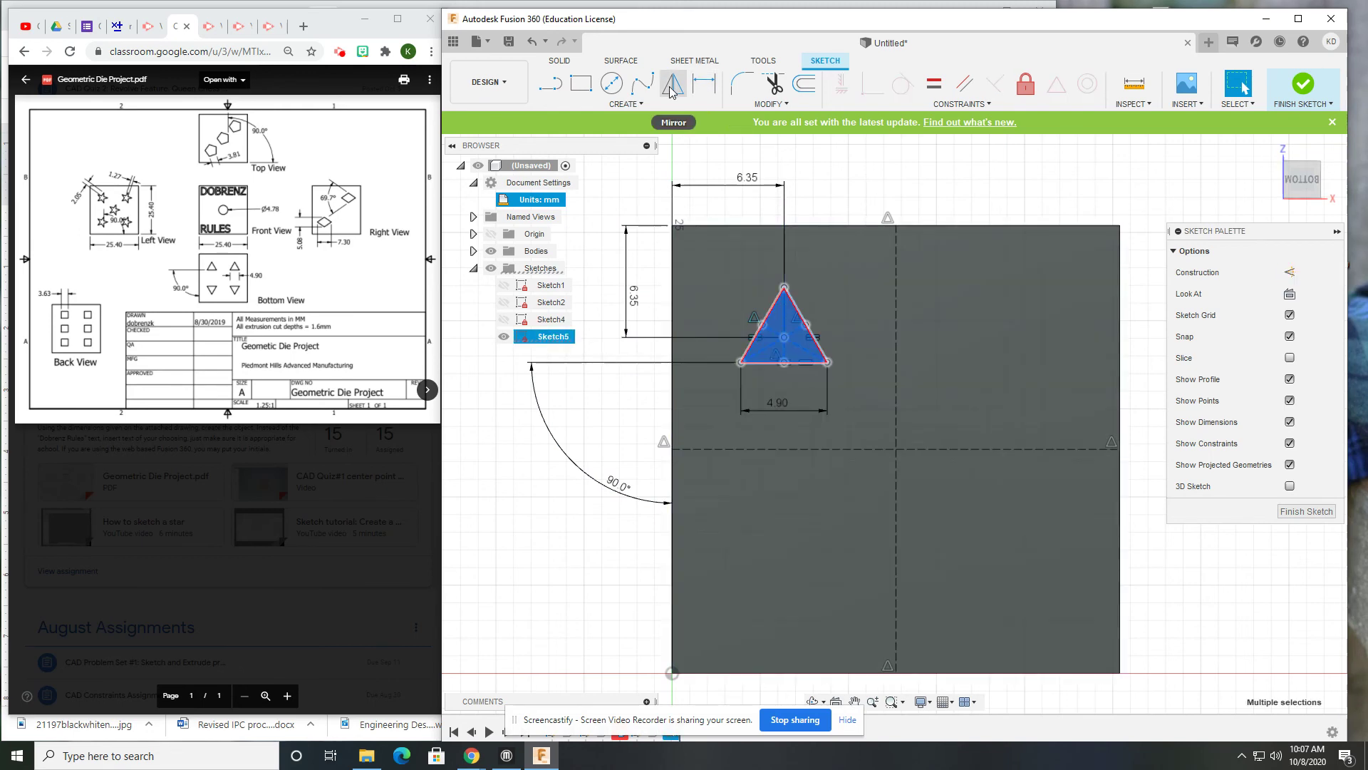
{"action": "left_click", "coordinate": [673, 85]}
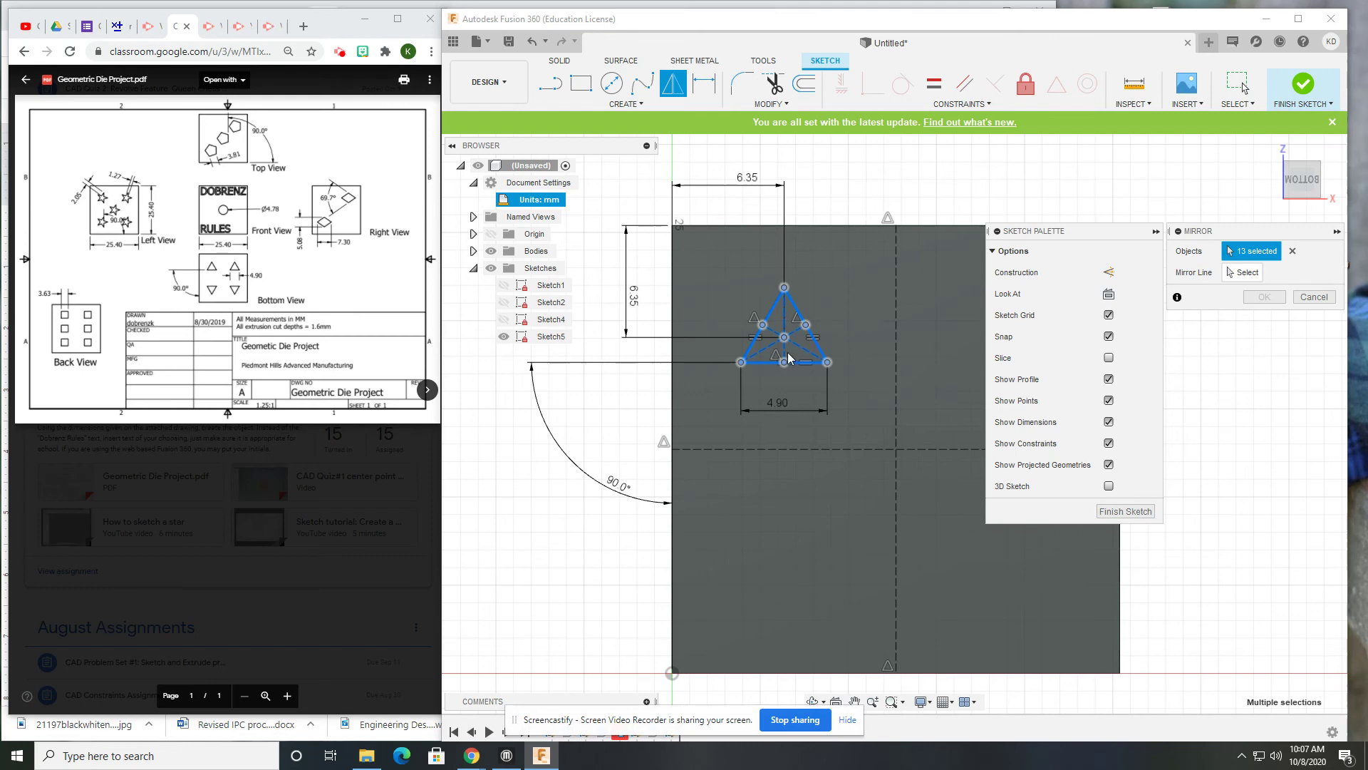
{"action": "middle_click_drag", "start_coordinate": [788, 356], "coordinate": [725, 337]}
{"action": "left_click", "coordinate": [1243, 273]}
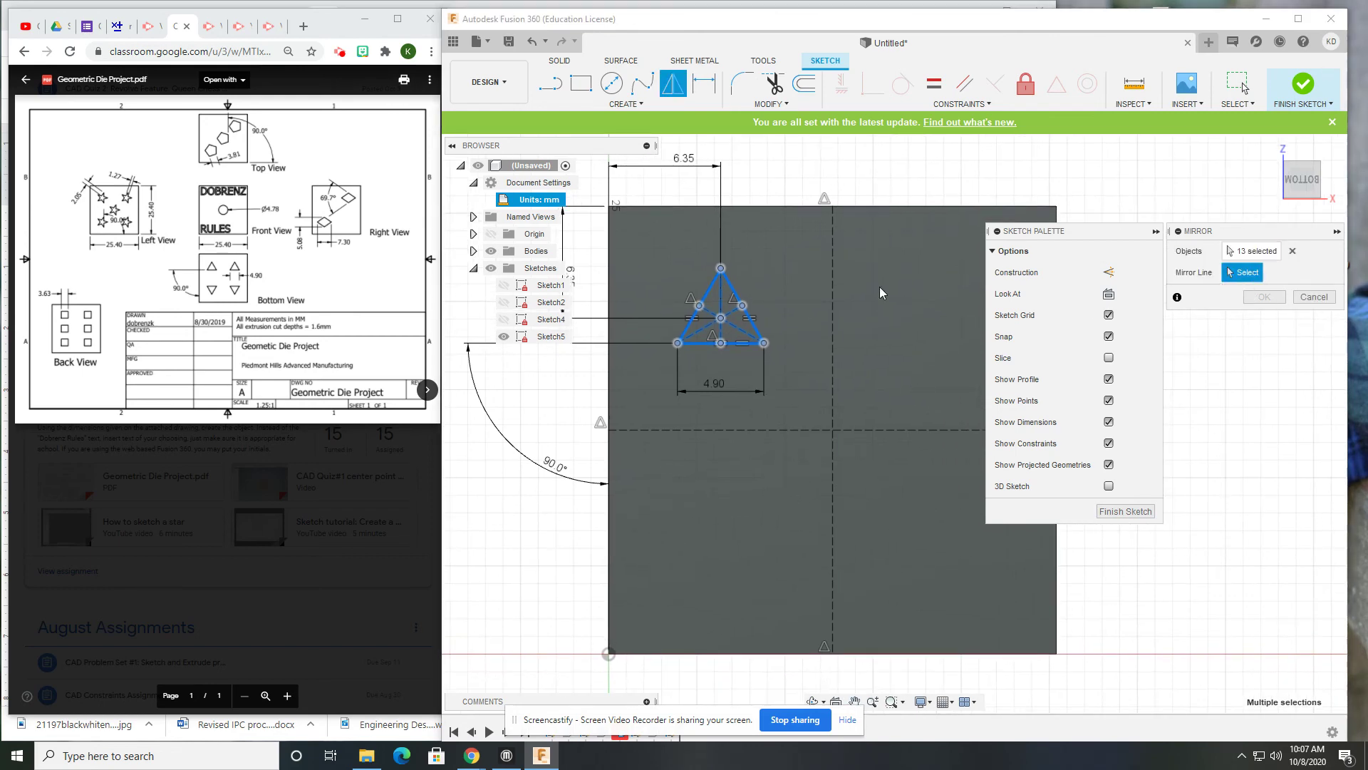
{"action": "left_click", "coordinate": [831, 322]}
{"action": "middle_click_drag", "start_coordinate": [874, 353], "coordinate": [858, 339]}
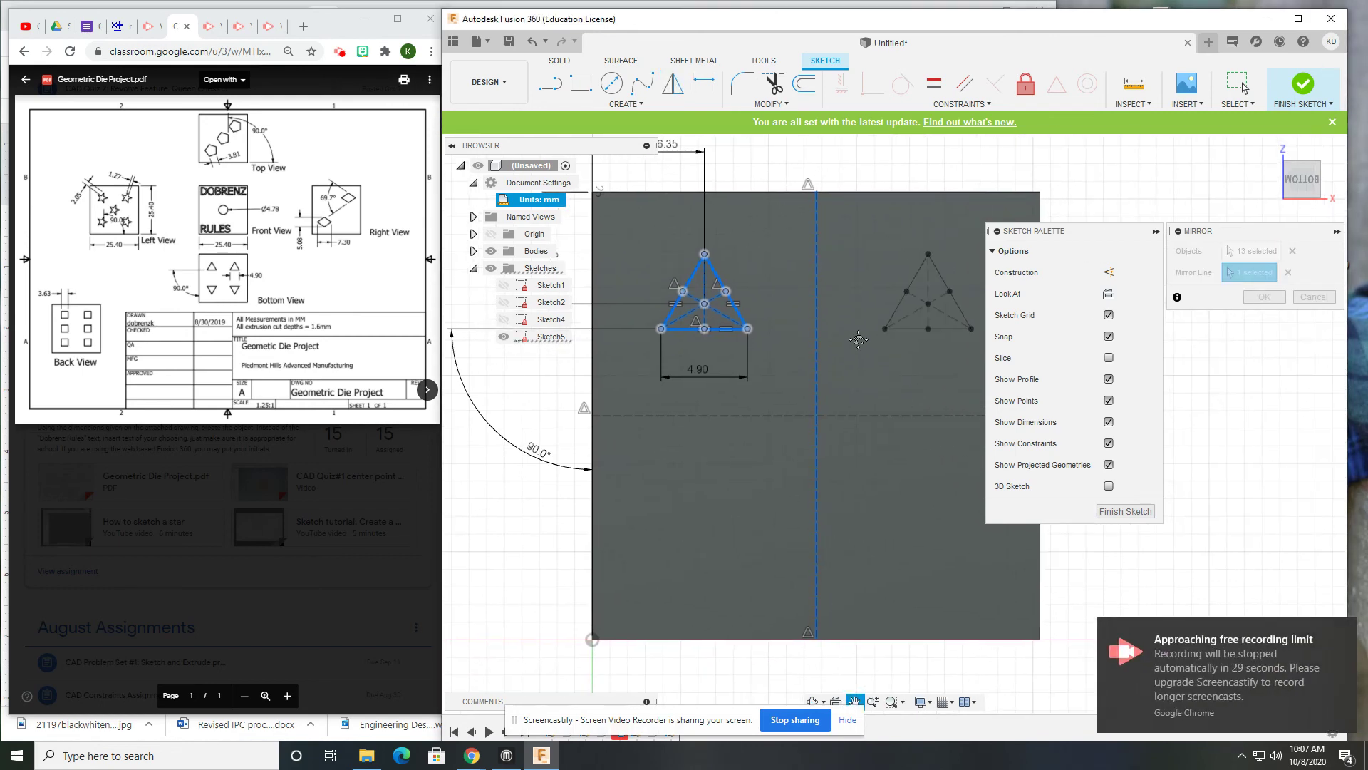
{"action": "left_click", "coordinate": [1264, 296]}
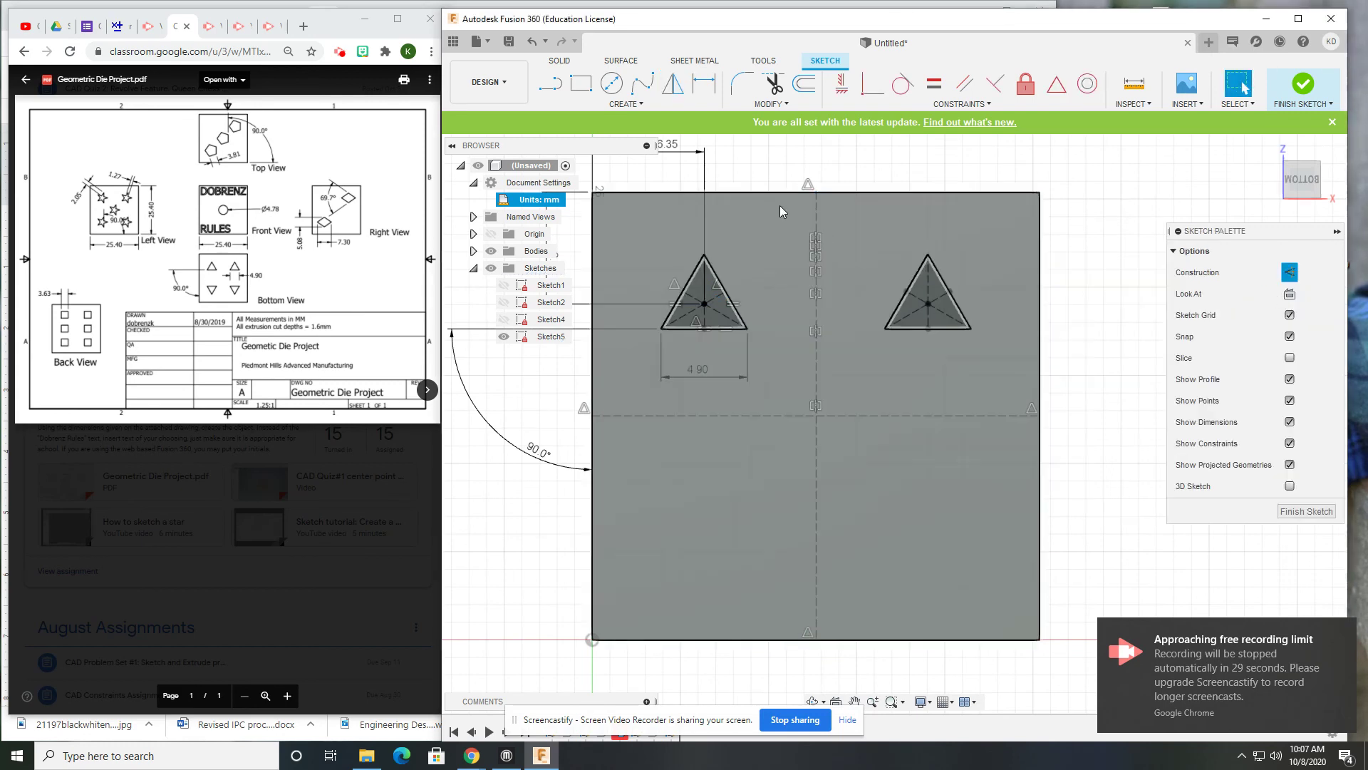
Mirror both upper triangles across the horizontal centerline to place two inverted triangles on the lower half of the face
{"action": "mouse_move", "coordinate": [643, 227]}
{"action": "left_mouse_down"}
{"action": "mouse_move", "coordinate": [1028, 374]}
{"action": "mouse_move", "coordinate": [1009, 375]}
{"action": "left_mouse_up"}
{"action": "left_click", "coordinate": [672, 84]}
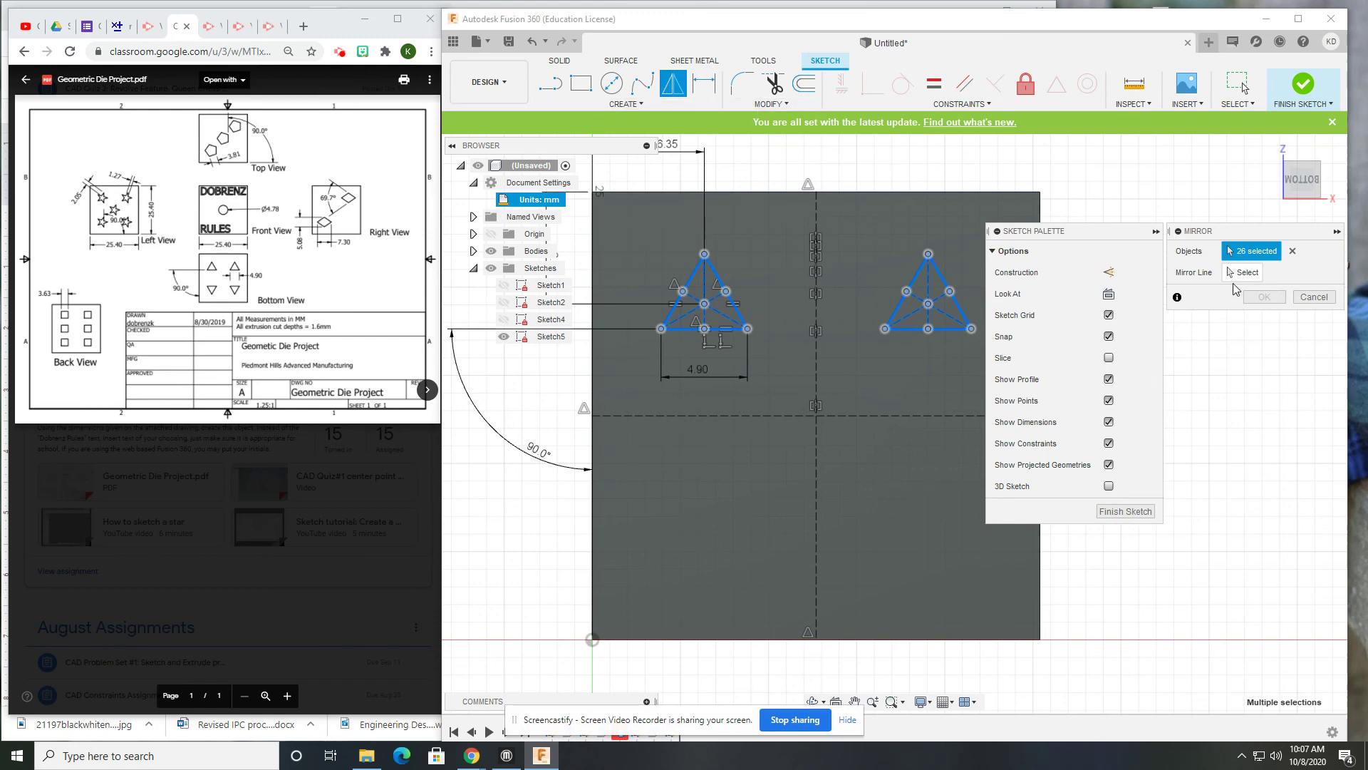
{"action": "left_click", "coordinate": [853, 416]}
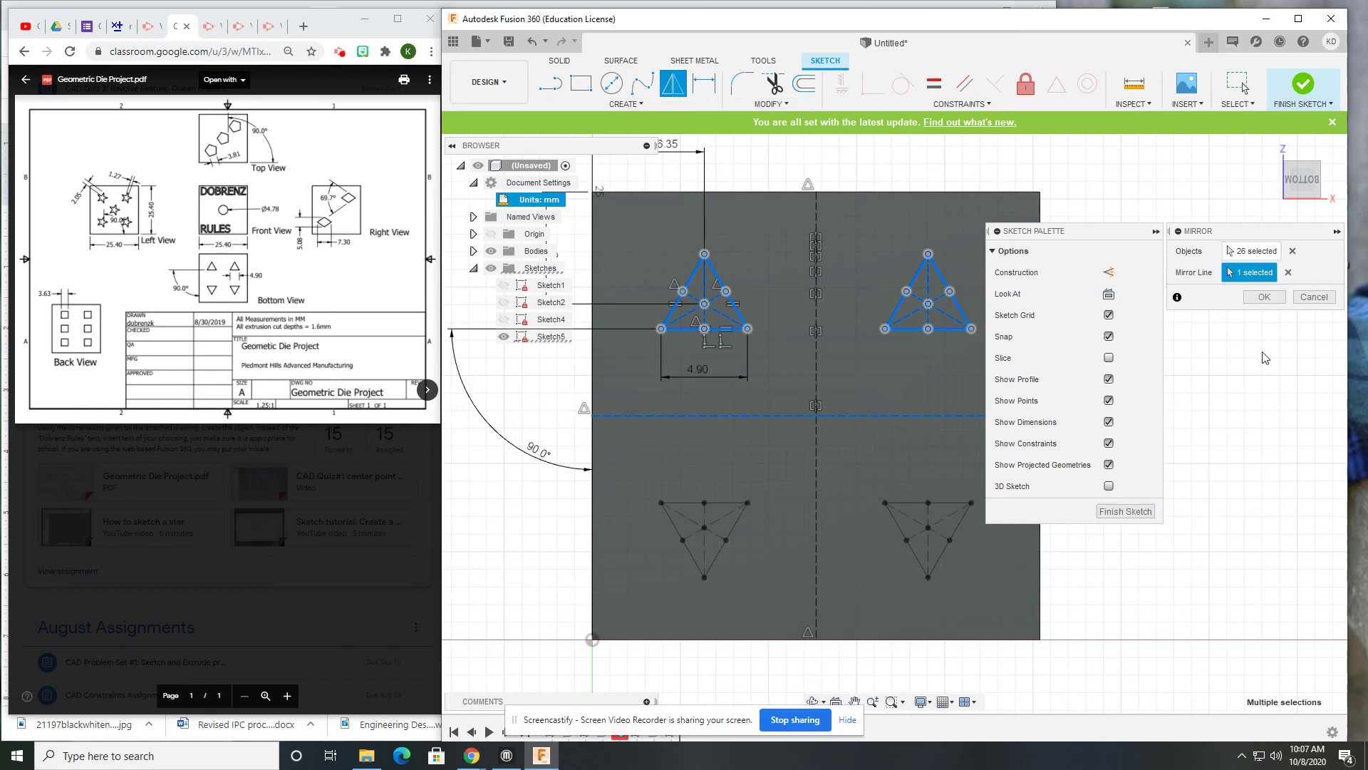
{"action": "left_click", "coordinate": [1264, 296]}
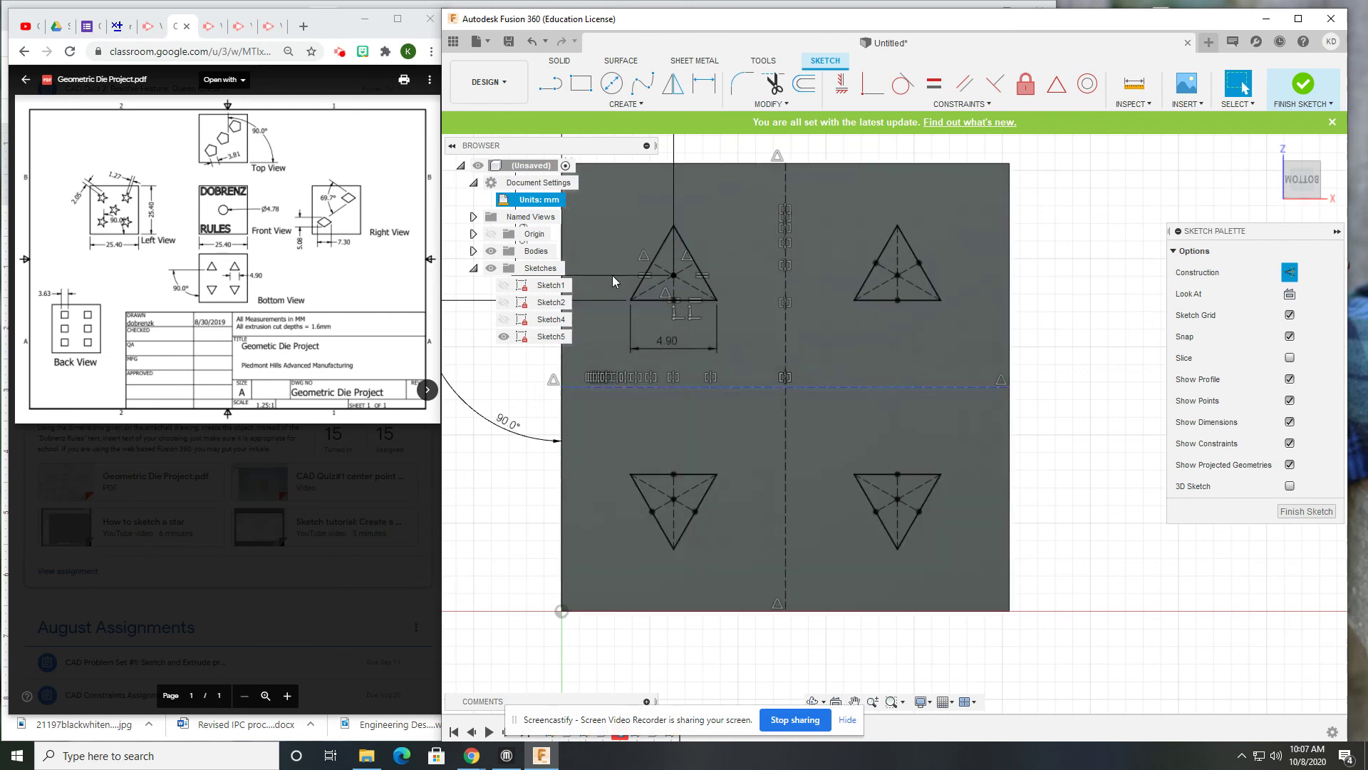
{"action": "scroll", "coordinate": [962, 497], "scroll_direction": "down", "scroll_amount": 2}
{"action": "middle_click_drag", "start_coordinate": [866, 445], "coordinate": [921, 434]}
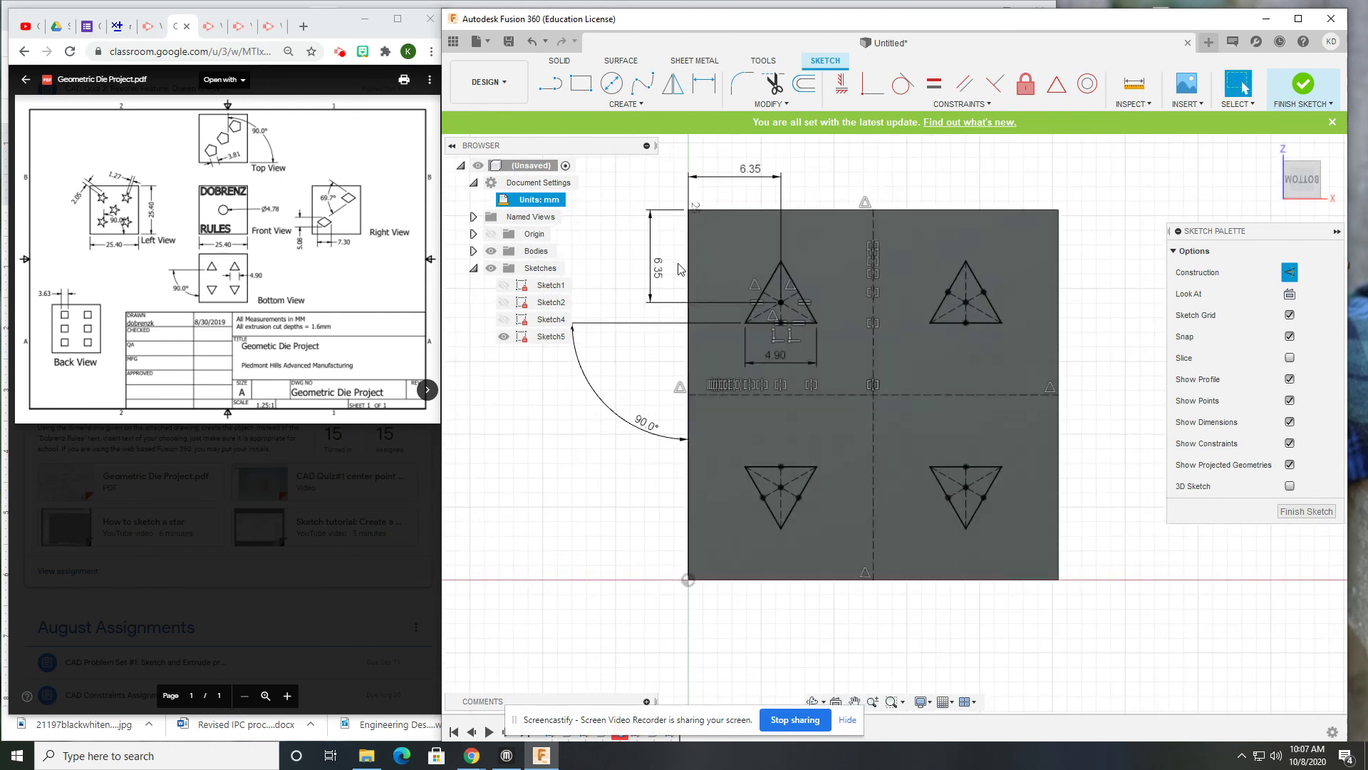